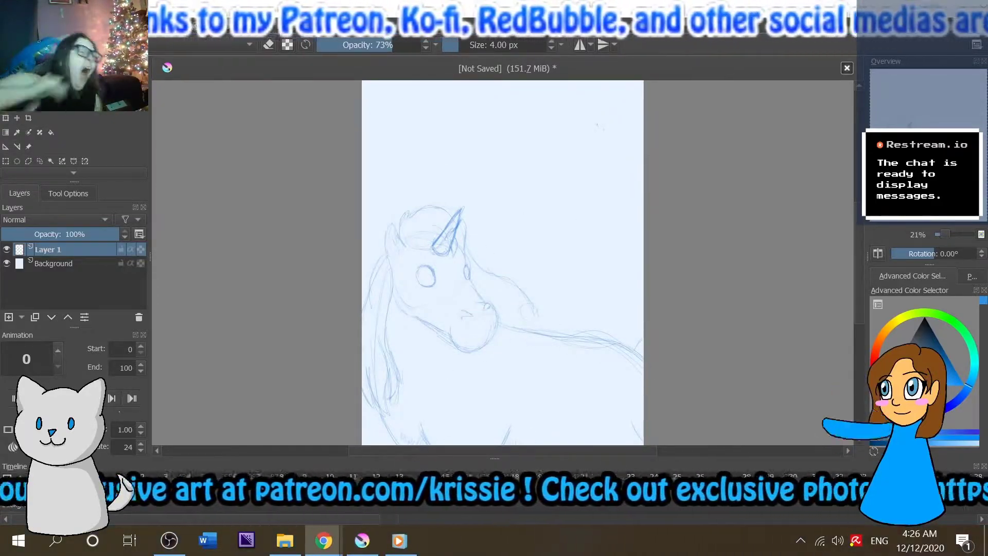
Refine the unicorn sketch by adding lashes to both eyes, shading the nostrils and cleaning up the muzzle lines.
scroll(337, 225, up, 5)
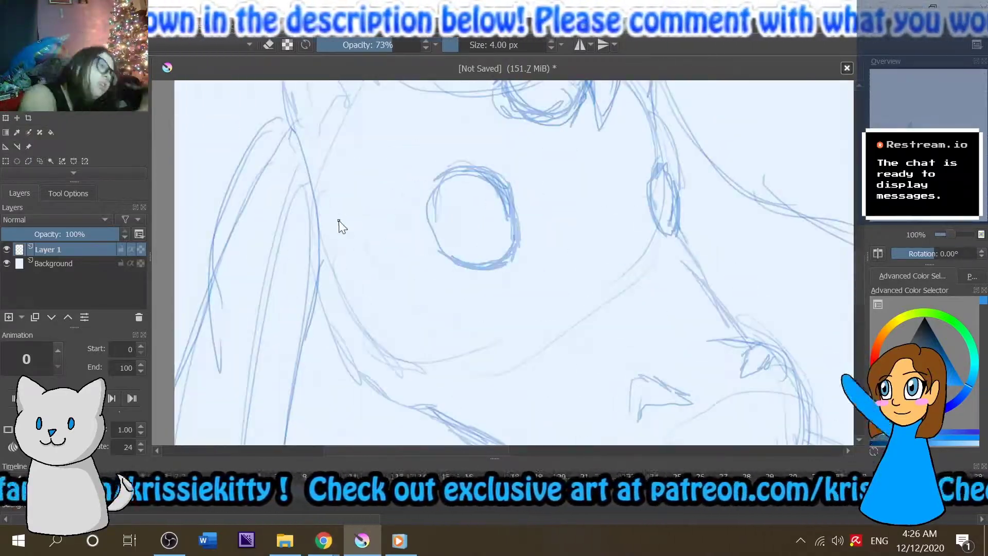
key(e)
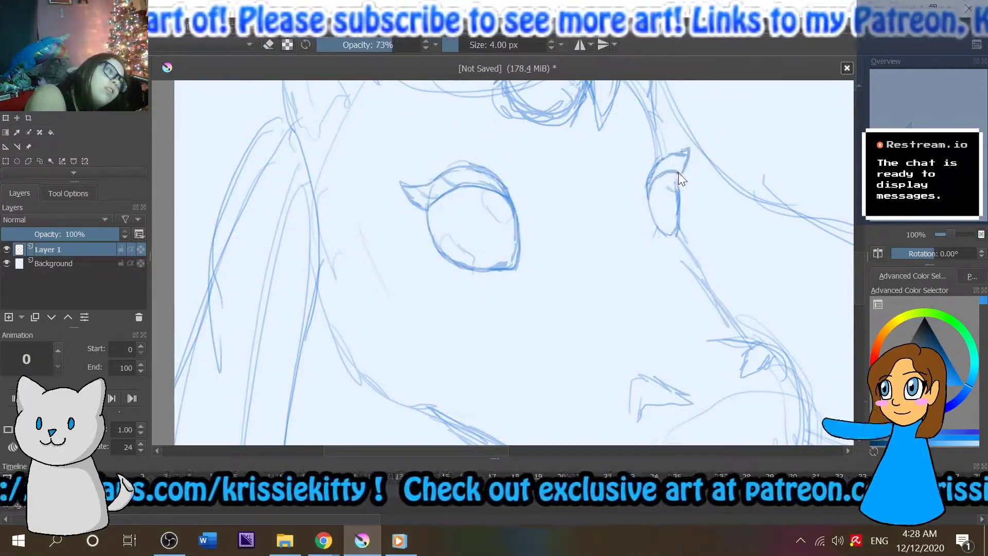
scroll(650, 202, down, 4)
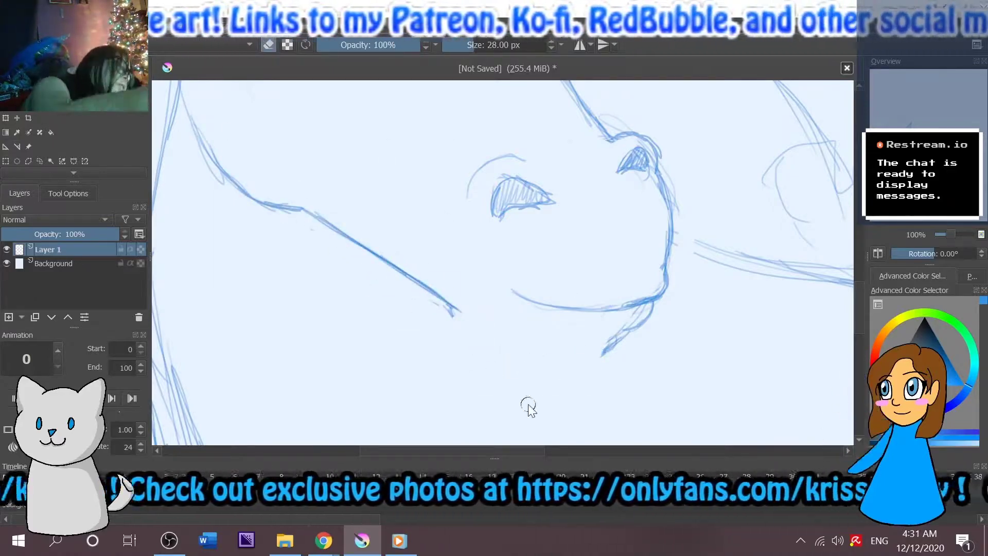
scroll(669, 271, right, 5)
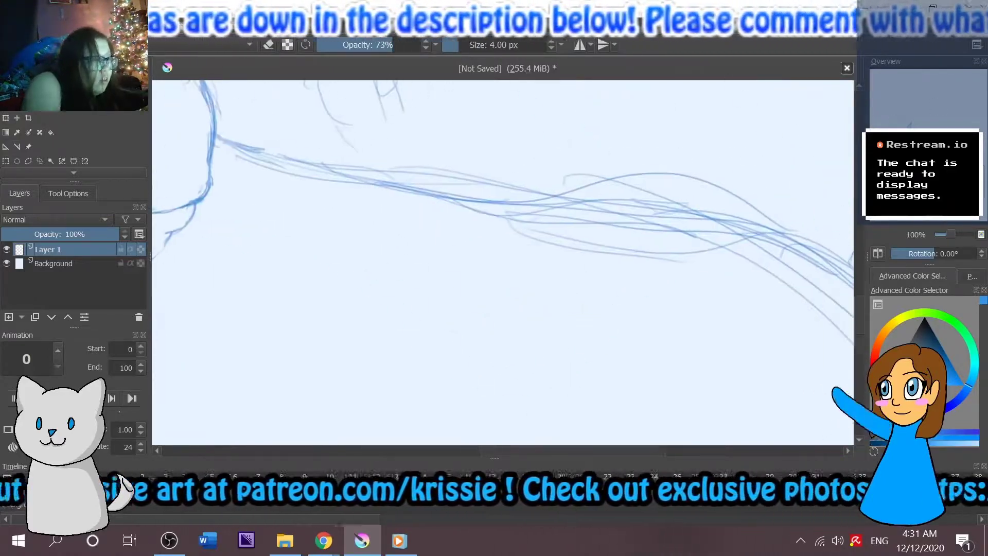
scroll(597, 222, down, 2)
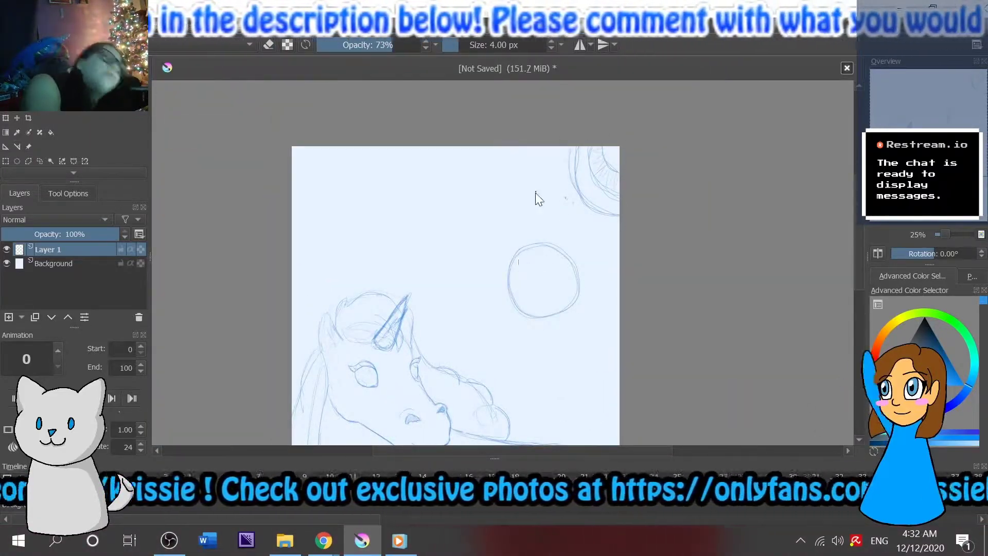
Sketch concentric circles of varying sizes across the sky around the unicorn, giving the first one triangle rays and a striped centre.
drag(539, 258, 538, 273)
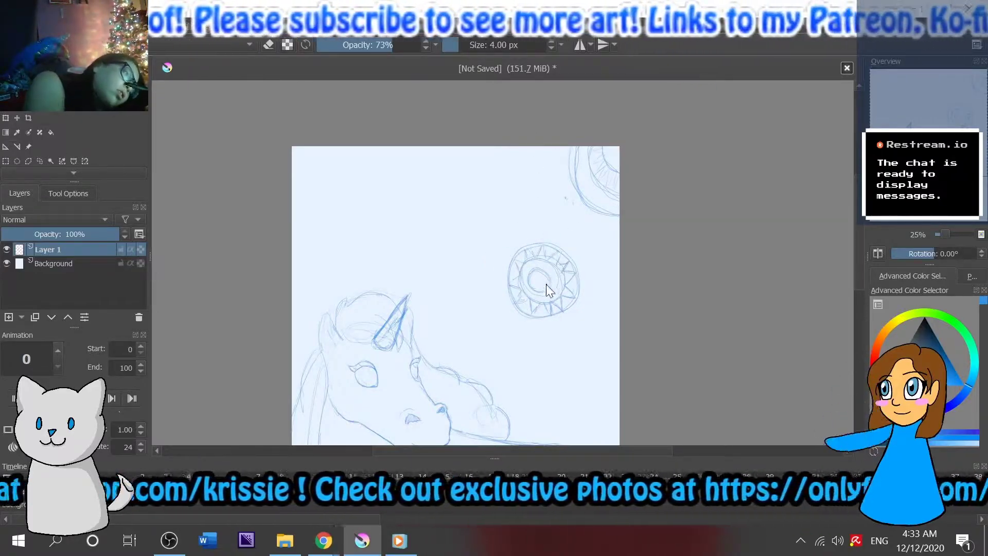
mouse_move(579, 395)
mouse_down()
mouse_move(528, 308)
mouse_move(579, 330)
mouse_move(580, 393)
mouse_up()
mouse_move(506, 247)
mouse_down()
mouse_move(613, 319)
mouse_move(609, 232)
mouse_move(664, 201)
mouse_move(667, 165)
mouse_up()
drag(576, 149, 569, 137)
mouse_move(515, 206)
mouse_down()
mouse_move(491, 265)
mouse_move(527, 233)
mouse_move(510, 221)
mouse_up()
mouse_move(473, 141)
mouse_down()
mouse_move(453, 175)
mouse_move(482, 165)
mouse_up()
drag(471, 264, 446, 169)
drag(643, 254, 644, 275)
drag(638, 226, 635, 275)
Decorate the circle above the unicorn's head with triangle rays, and add stripes and wavy lines inside the neighbouring upper circles.
mouse_move(507, 191)
mouse_down()
mouse_move(503, 202)
mouse_move(503, 194)
mouse_up()
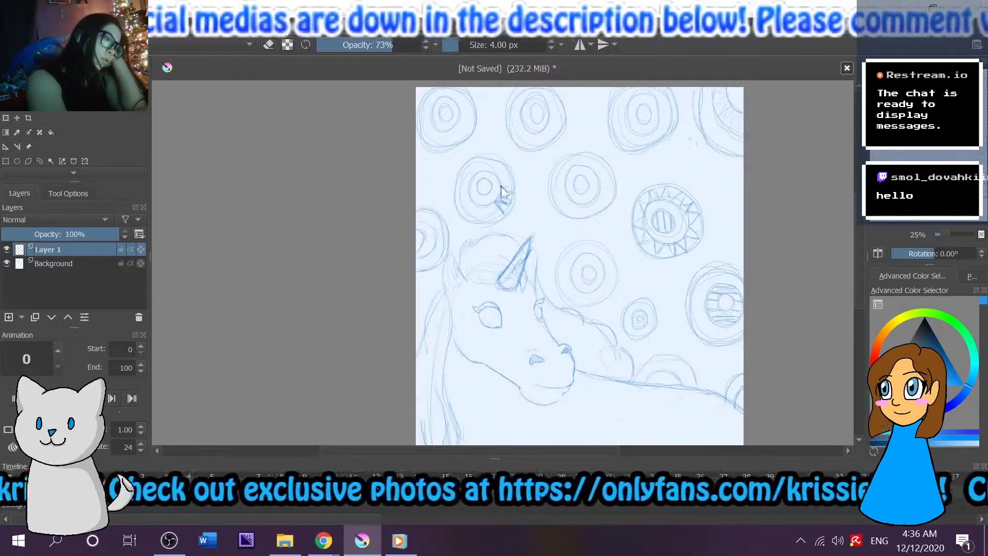
mouse_move(500, 160)
mouse_down()
mouse_move(455, 200)
mouse_move(487, 227)
mouse_move(500, 206)
mouse_move(488, 187)
mouse_up()
mouse_move(531, 109)
mouse_down()
mouse_move(542, 117)
mouse_move(546, 108)
mouse_up()
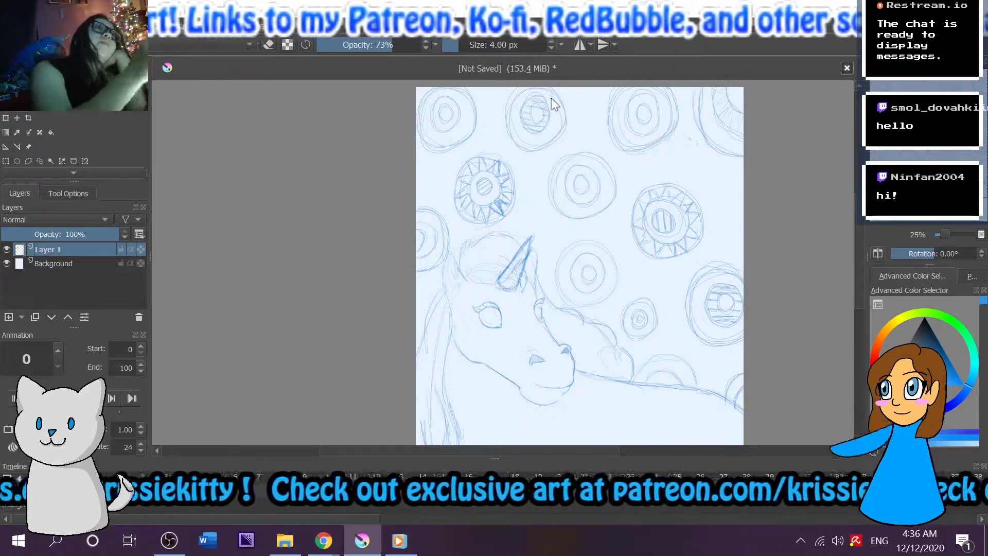
drag(572, 175, 587, 192)
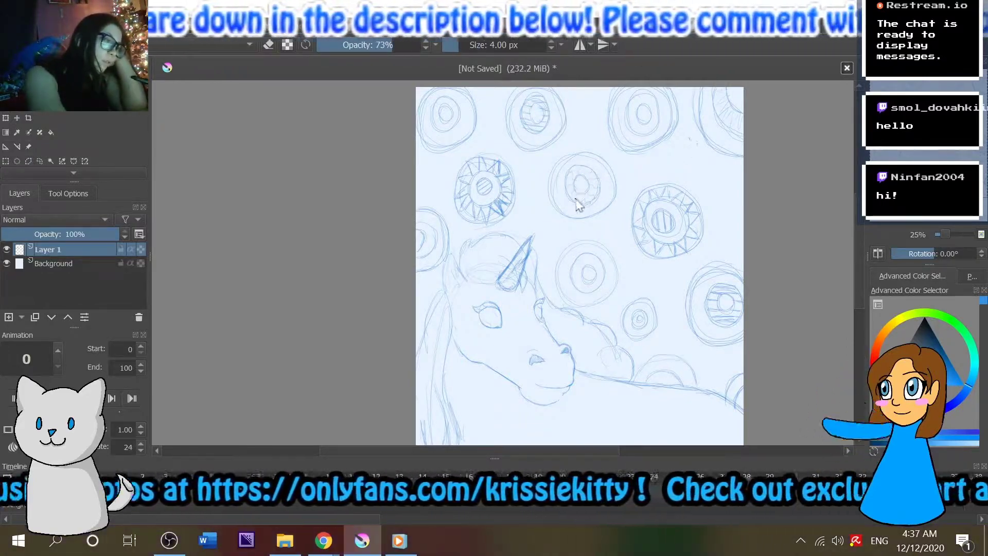
drag(730, 95, 723, 134)
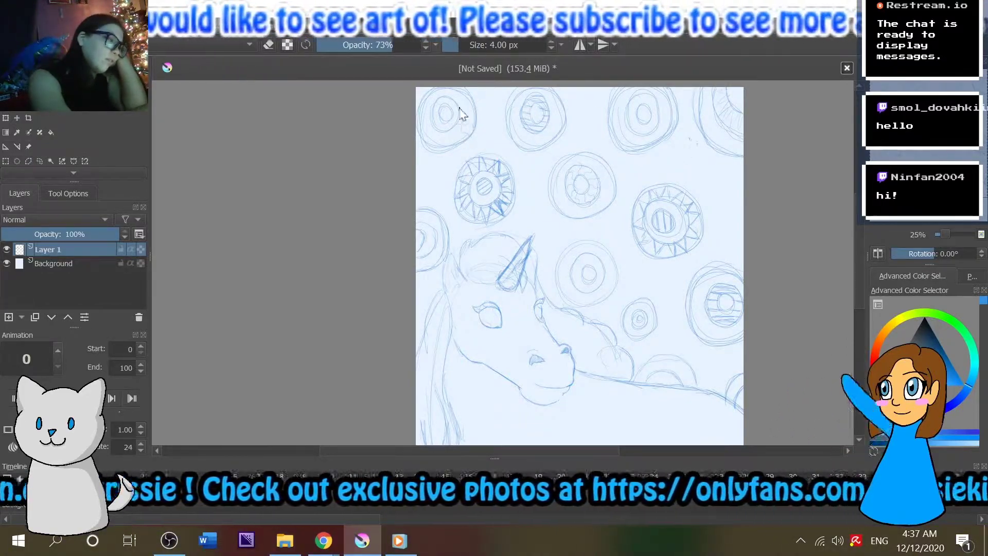
mouse_move(423, 118)
mouse_down()
mouse_move(464, 129)
mouse_move(459, 150)
mouse_up()
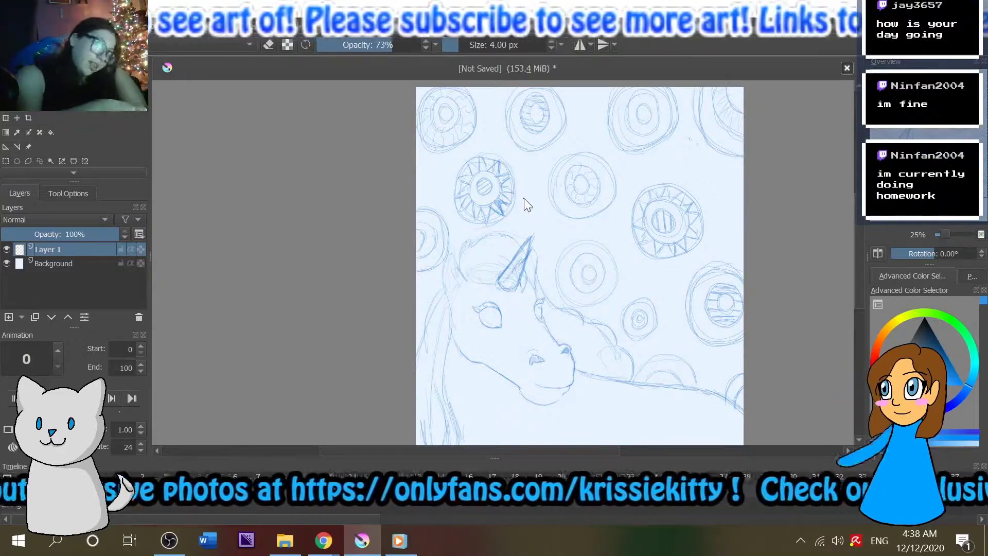
Pattern the left-edge, middle and horn-side circles with stripes, wavy lines and star rays, and add star points to the top-left circle.
mouse_move(434, 246)
mouse_down()
mouse_move(419, 229)
mouse_move(443, 221)
mouse_move(421, 239)
mouse_up()
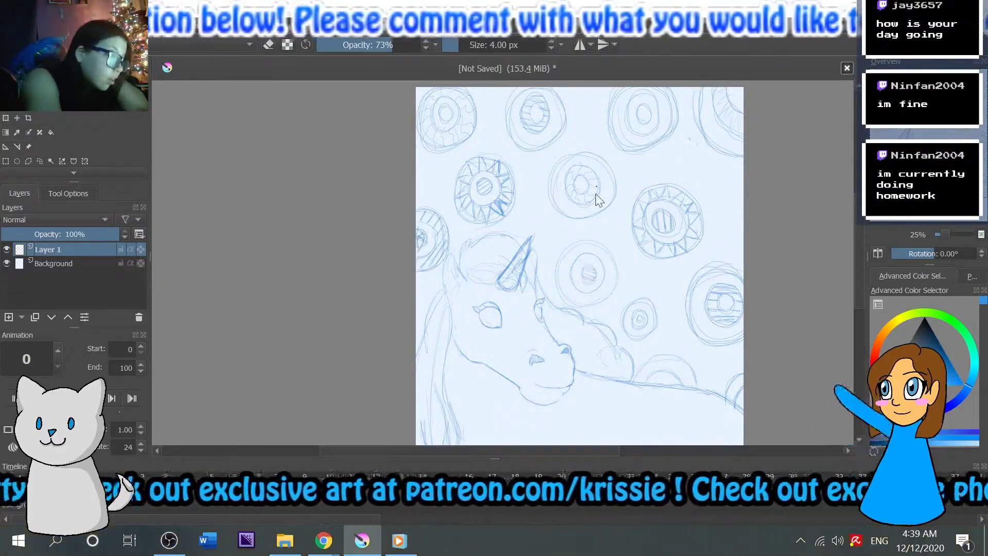
drag(582, 257, 601, 264)
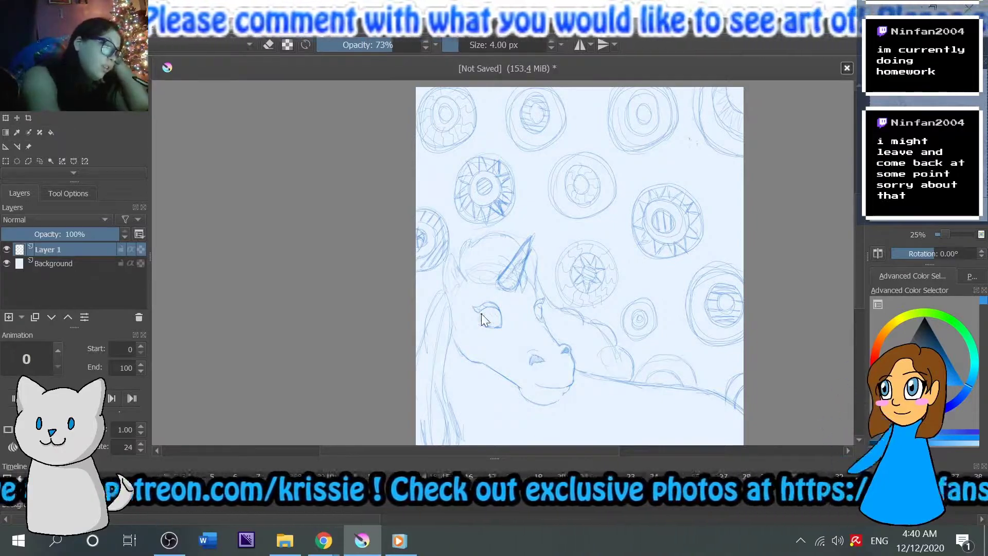
mouse_move(581, 220)
mouse_down()
mouse_move(591, 183)
mouse_move(561, 211)
mouse_up()
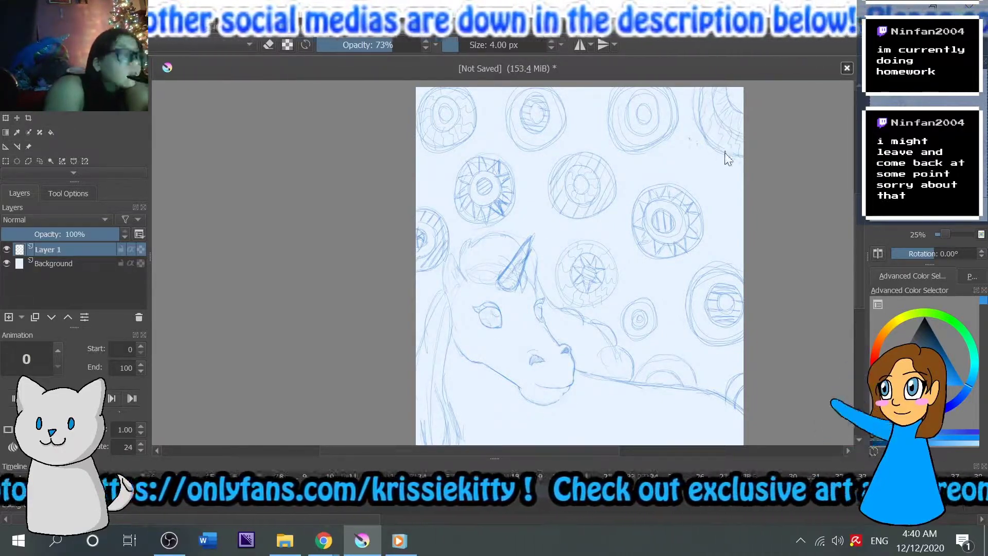
drag(459, 111, 443, 101)
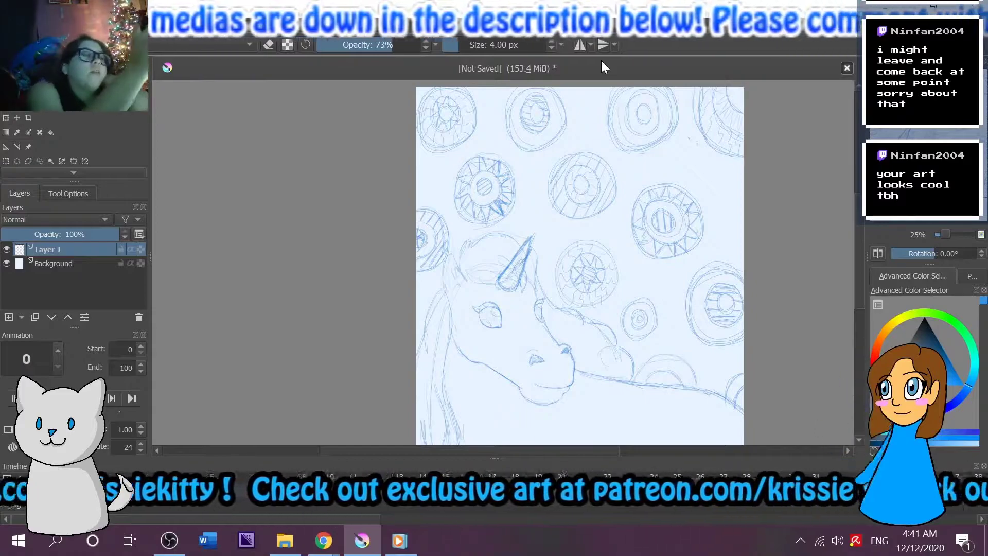
Sketch a small five-pointed star in the centre of the second circle along the canvas's upper edge.
scroll(576, 283, up, 1)
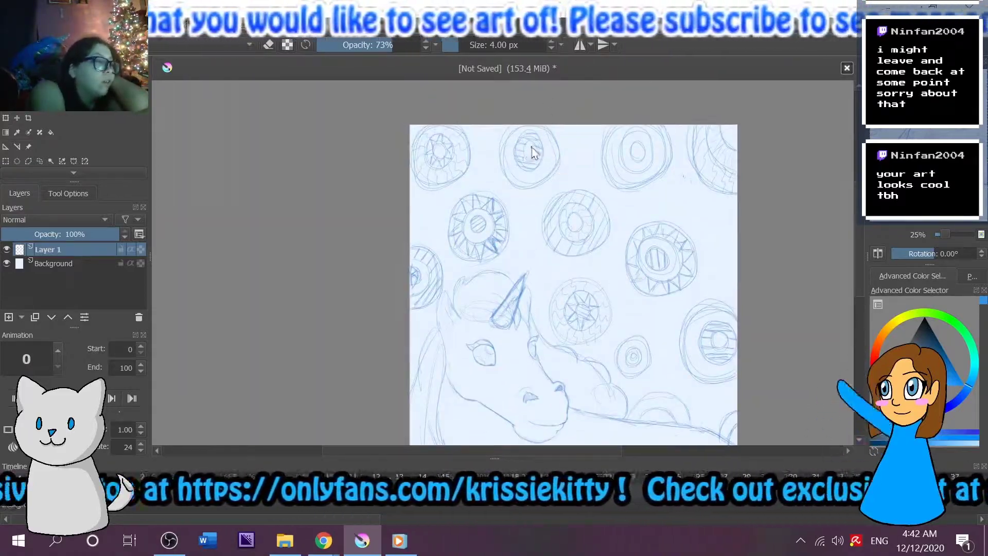
key(1)
key(e)
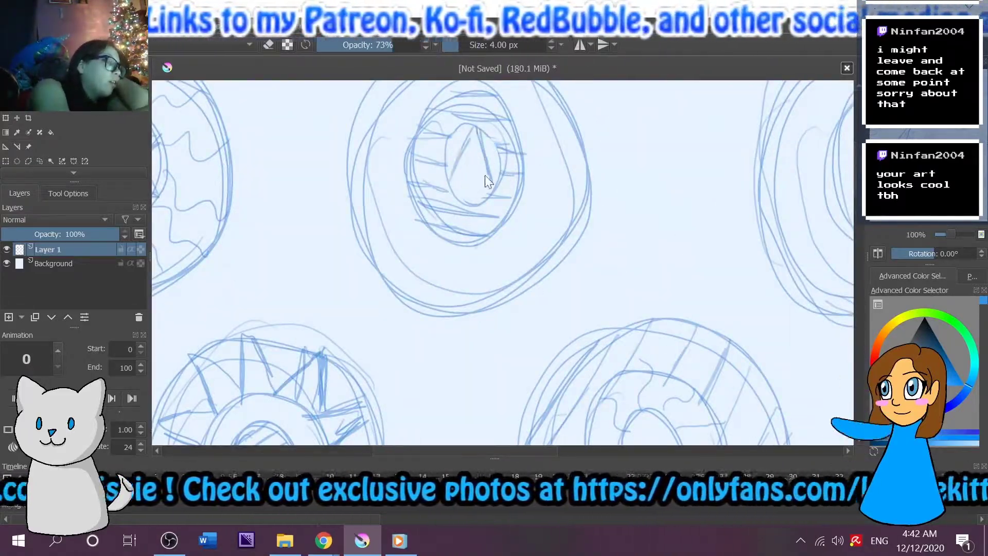
key(e)
key(minus)
key(minus)
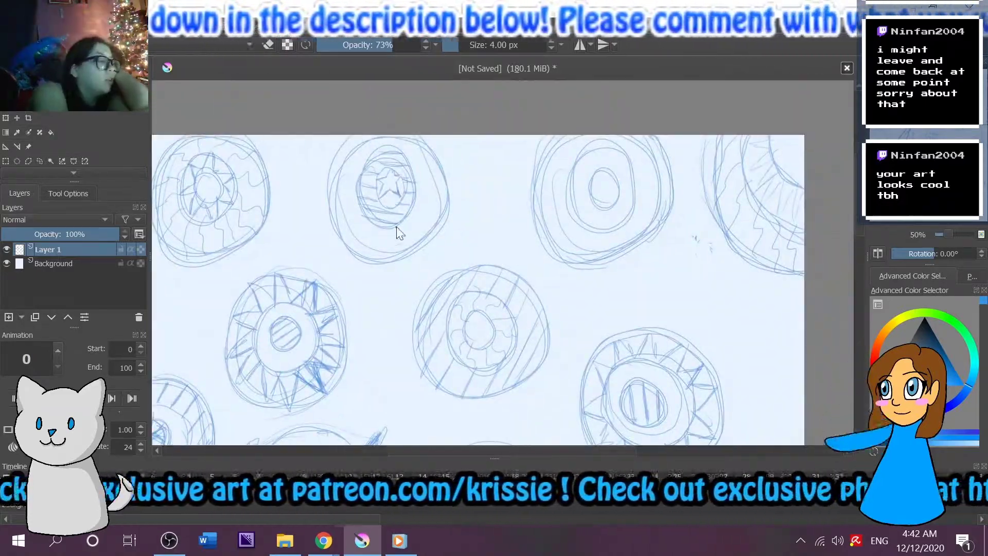
Draw a ring of small dots around the outer band of the circle with the five-pointed star.
drag(371, 240, 371, 240)
drag(390, 238, 391, 238)
drag(410, 225, 426, 209)
drag(429, 191, 430, 190)
drag(422, 165, 423, 165)
drag(416, 149, 400, 142)
drag(382, 139, 383, 138)
drag(363, 144, 363, 144)
drag(350, 169, 351, 168)
drag(346, 198, 349, 227)
Decorate the third circle along the upper edge with a four-pointed centre star, triangle rays and outer stripes.
mouse_move(564, 177)
mouse_down()
mouse_move(417, 144)
mouse_move(427, 186)
mouse_move(452, 187)
mouse_move(487, 147)
mouse_up()
key(e)
key(e)
mouse_move(482, 111)
mouse_down()
mouse_move(447, 122)
mouse_move(437, 155)
mouse_move(462, 148)
mouse_move(448, 154)
mouse_move(489, 195)
mouse_move(486, 178)
mouse_move(462, 178)
mouse_up()
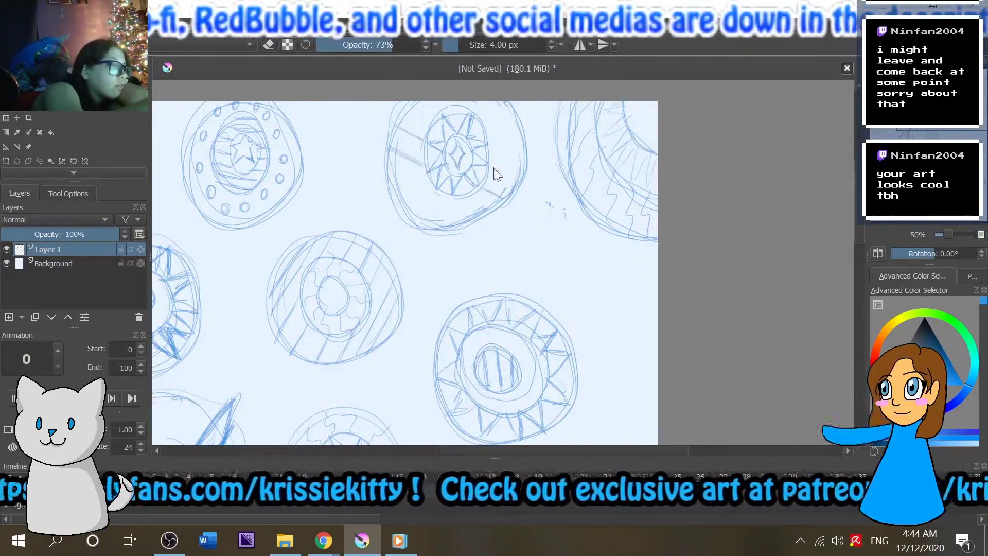
Sketch small stars in the centres of the middle circle and the circle cut off by the canvas's right edge.
scroll(406, 182, down, 5)
scroll(391, 149, left, 2)
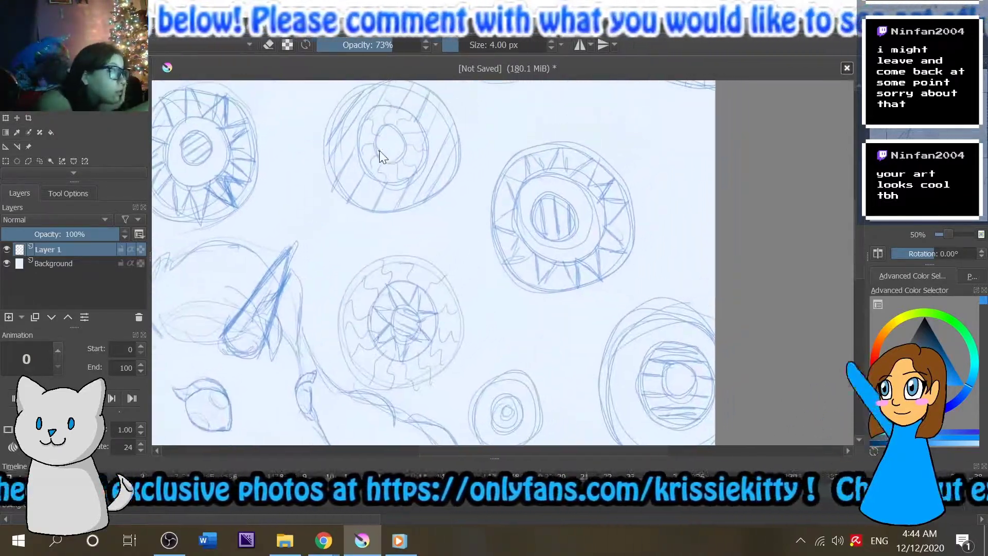
scroll(389, 153, down, 5)
scroll(515, 206, right, 2)
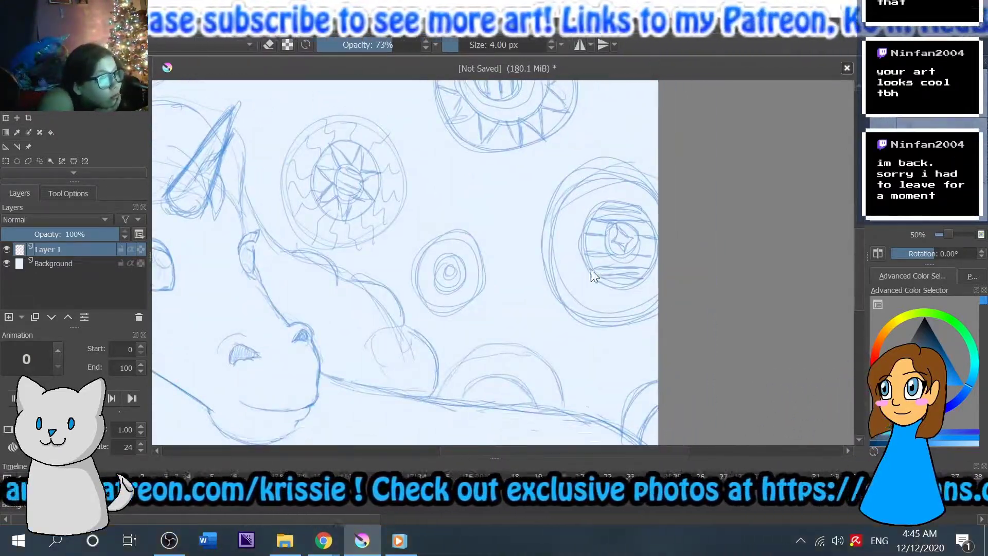
Erase the small circle above the unicorn's back and draw a ring of dots in the right-edge circle's outer band.
key(e)
scroll(535, 312, right, 3)
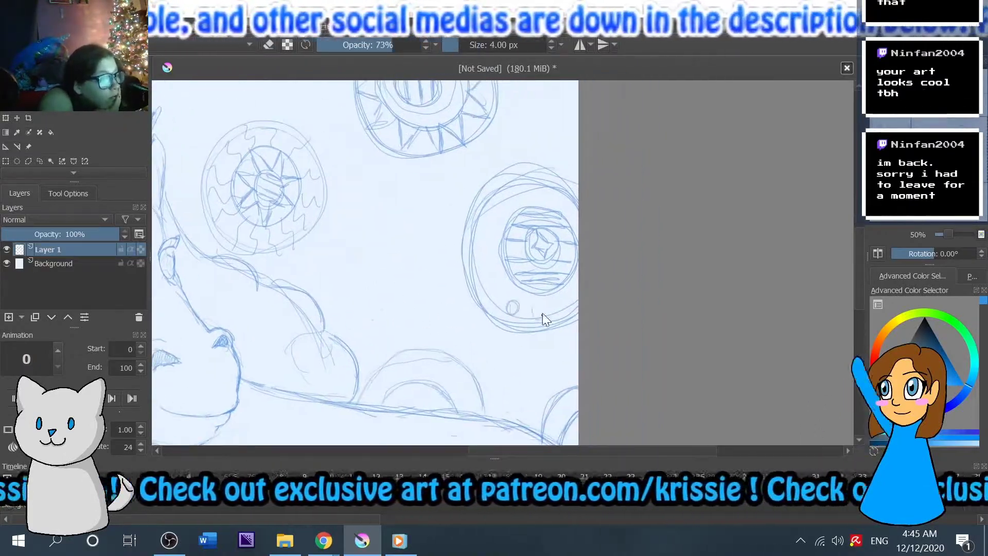
key(e)
Fill the half circle behind the unicorn's back with triangle rays and inner stripes, and sketch a small butterfly above it.
scroll(484, 260, down, 4)
scroll(484, 259, left, 3)
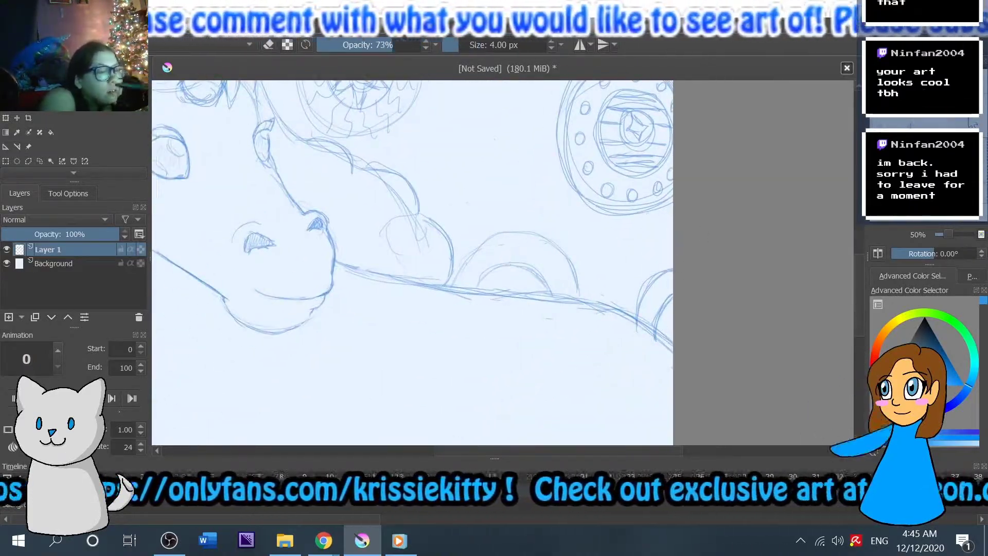
scroll(654, 229, down, 2)
scroll(618, 223, right, 2)
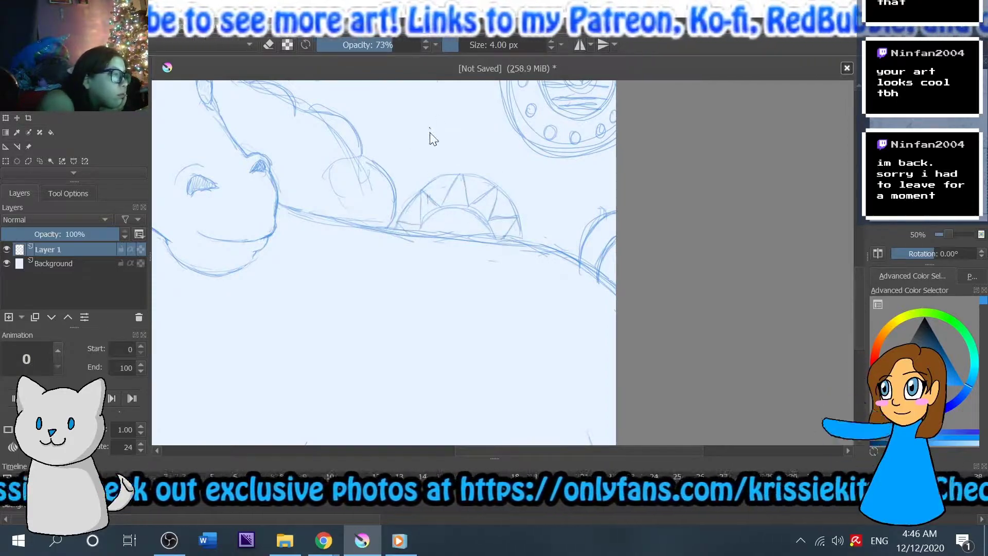
scroll(453, 228, up, 6)
scroll(420, 233, right, 1)
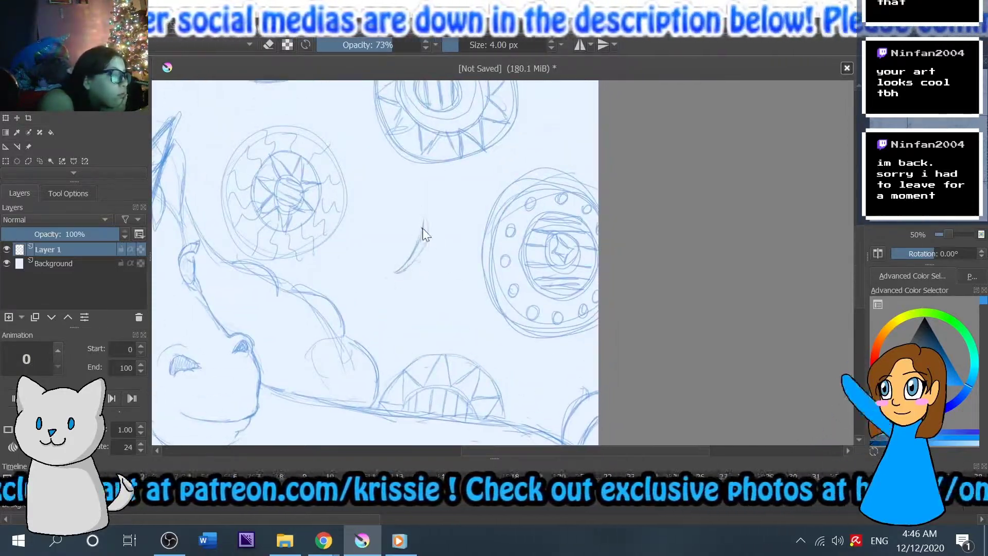
Check the ART folder in File Explorer and save the drawing in D:\ART\Draw vids, named with the recipient's first name plus "Gift".
key(ctrl+shift+s)
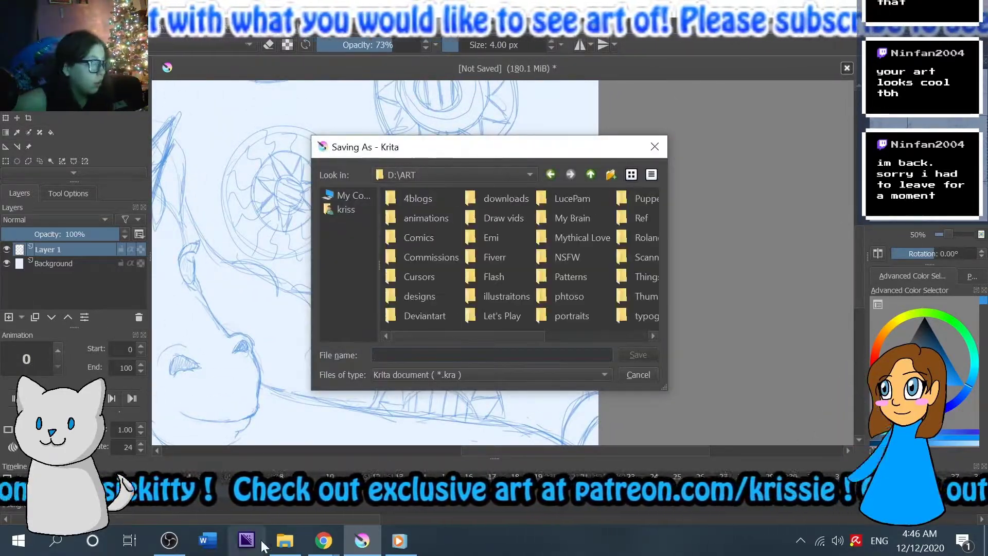
click(284, 540)
click(54, 206)
double_click(227, 249)
key(BackSpace)
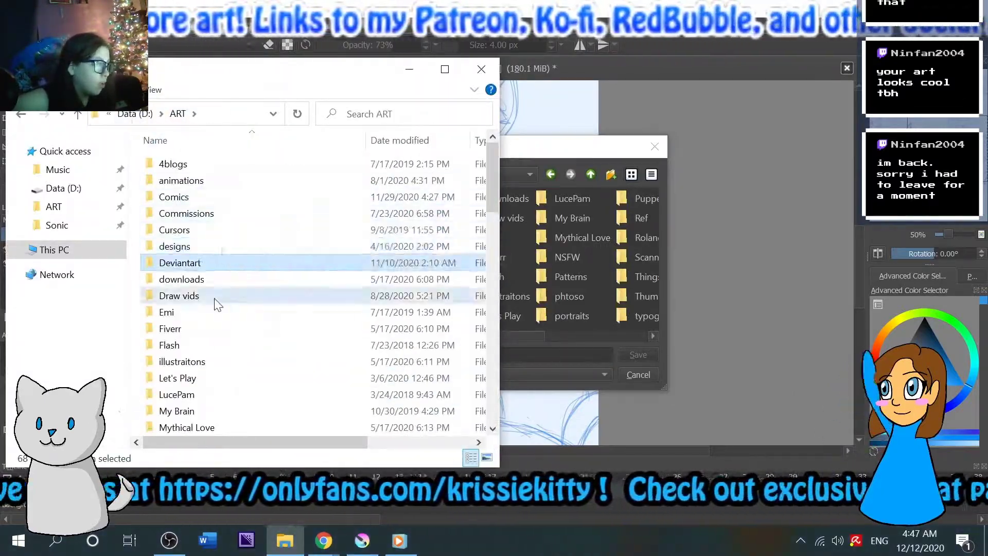
double_click(512, 217)
click(437, 354)
text(Krystle Gift)
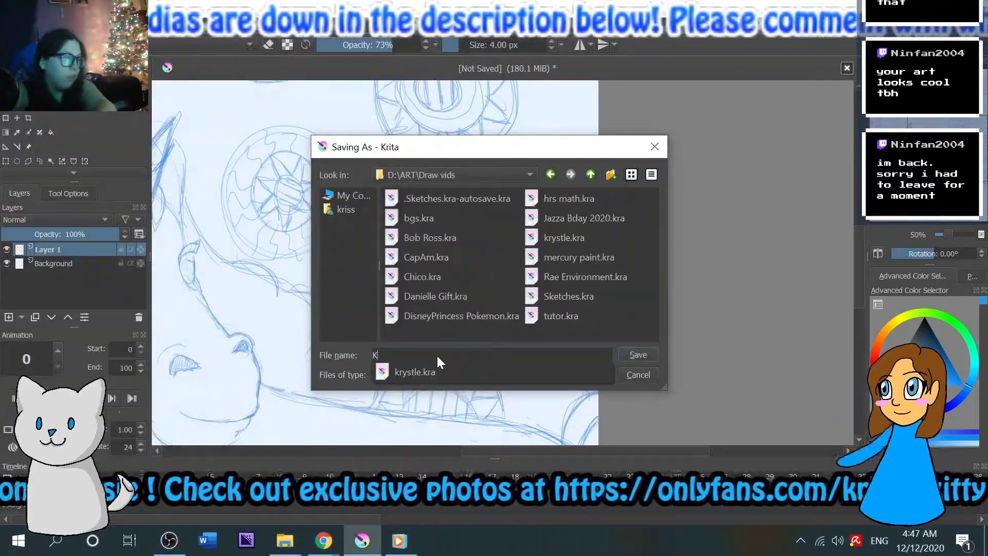
key(Return)
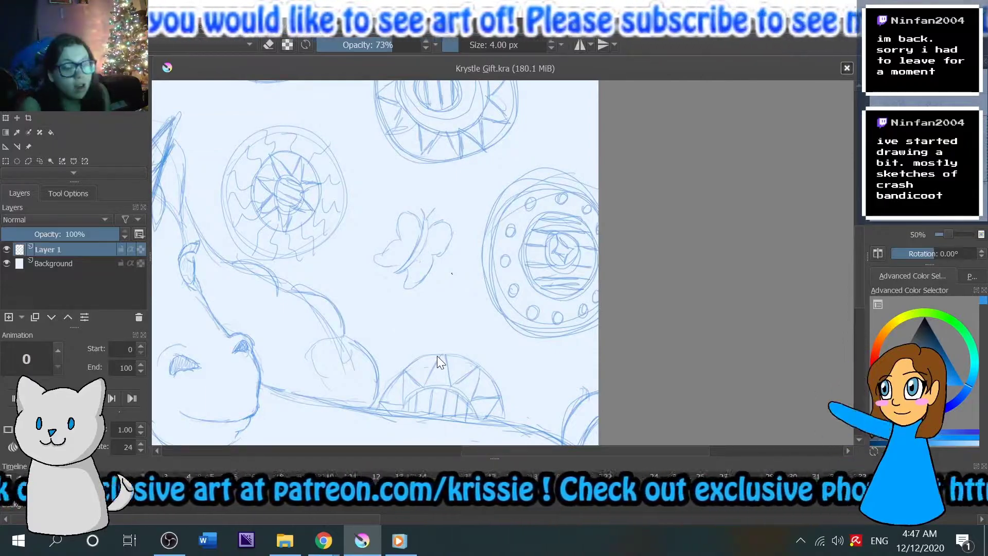
Open the existing gift drawing made for the other recipient as a second document.
key(2)
click(13, 31)
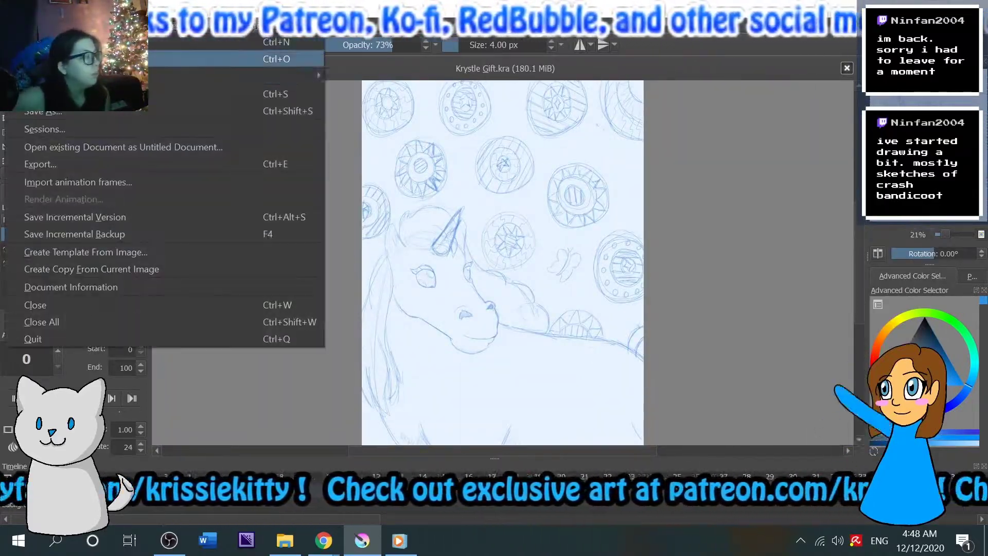
click(31, 49)
scroll(558, 312, down, 5)
double_click(456, 239)
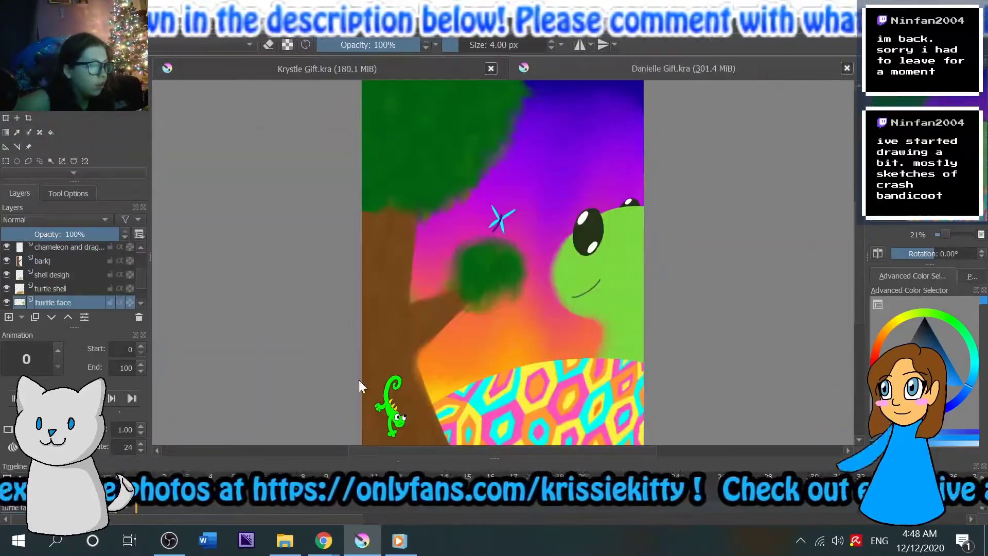
In the unicorn document, rename Layer 1 to "sketch" and add a new layer named "ink" above it.
click(378, 67)
double_click(46, 250)
text(sketch)
key(Return)
click(8, 317)
double_click(46, 249)
text(ink)
key(Return)
Ink the outline of the unicorn's far eye in black over the sketch with a 4 px brush.
scroll(462, 271, up, 4)
scroll(455, 248, up, 2)
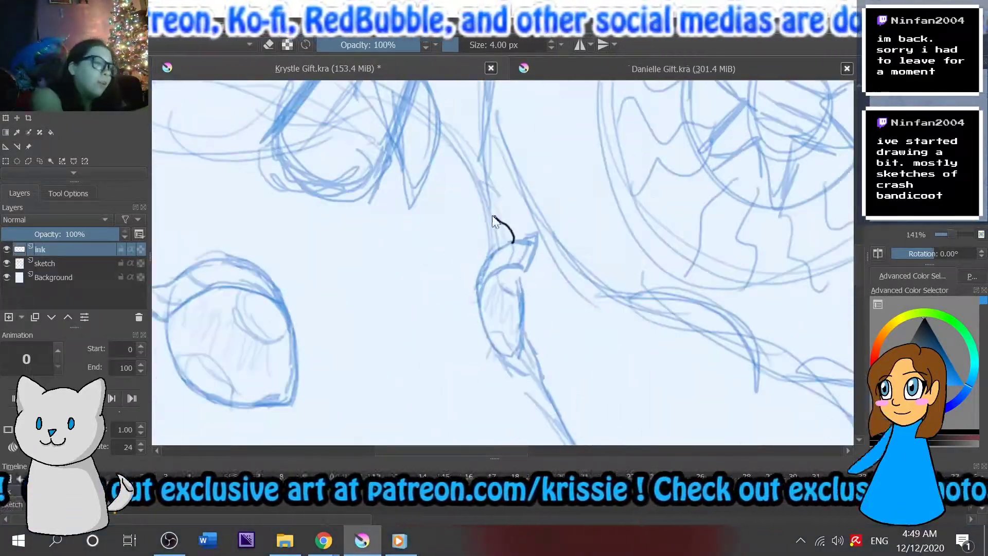
scroll(477, 292, up, 2)
mouse_move(430, 319)
mouse_down()
mouse_move(553, 198)
mouse_move(508, 287)
mouse_move(435, 325)
mouse_up()
drag(516, 296, 484, 214)
key(e)
key(e)
drag(515, 288, 457, 138)
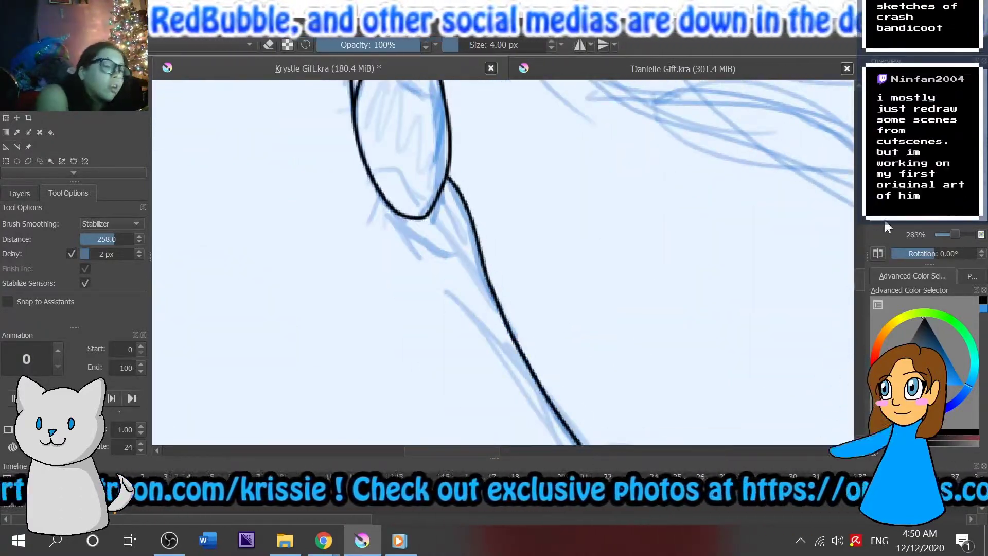
Ink the bridge of the unicorn's nose and the curve over the far nostril using Stabilizer brush smoothing.
drag(408, 214, 488, 359)
drag(497, 342, 445, 228)
scroll(480, 287, up, 2)
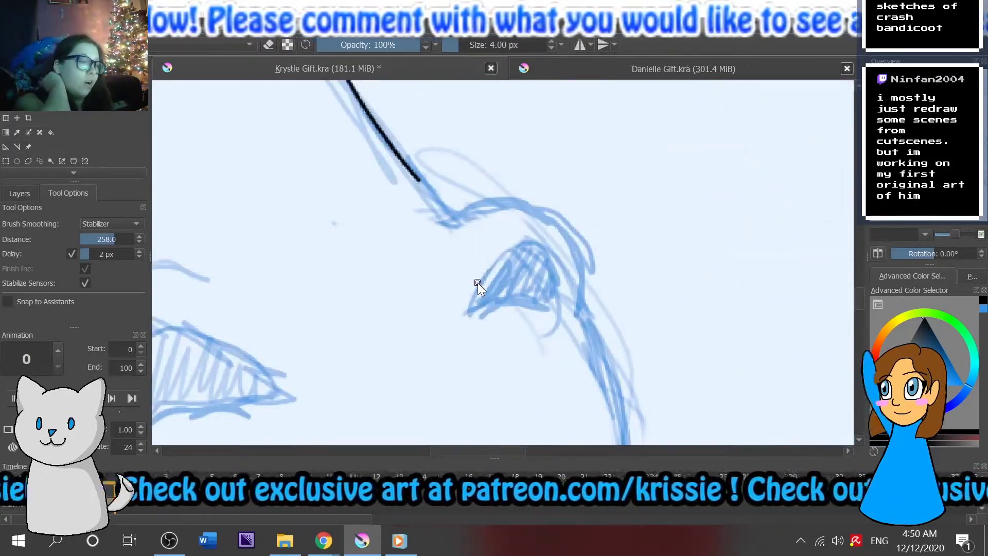
mouse_move(420, 180)
mouse_down()
mouse_move(449, 208)
mouse_move(519, 178)
mouse_move(442, 206)
mouse_move(478, 211)
mouse_move(586, 319)
mouse_up()
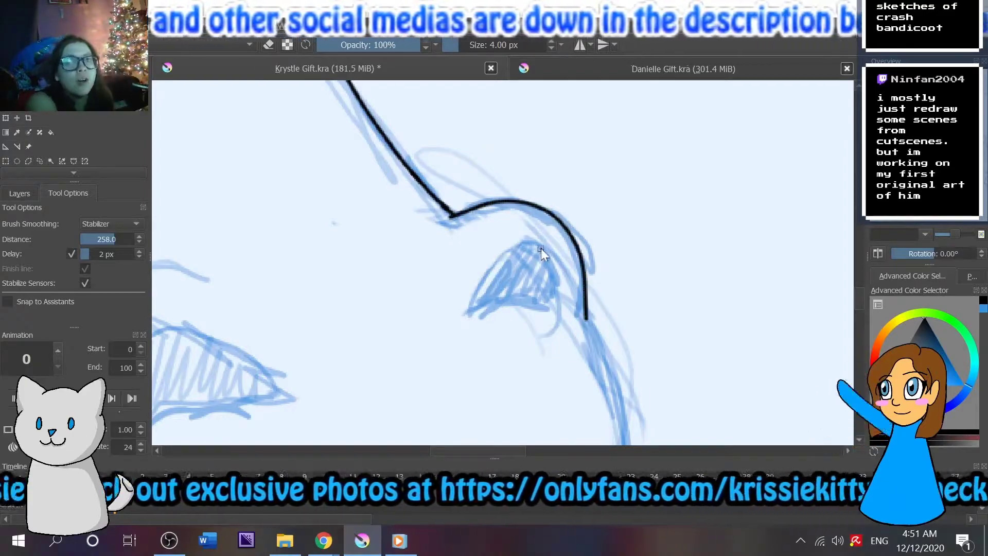
Ink the far nostril, the front of the muzzle and the mouth line over the sketch.
drag(471, 303, 404, 133)
drag(539, 396, 713, 159)
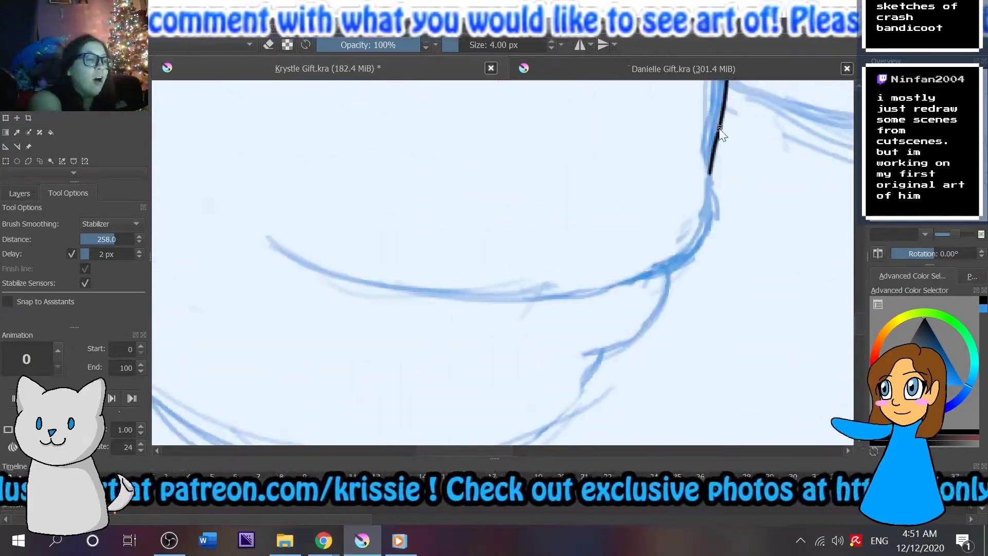
mouse_move(261, 203)
mouse_down()
mouse_move(608, 216)
mouse_move(200, 88)
mouse_move(544, 341)
mouse_move(566, 258)
mouse_move(618, 206)
mouse_move(608, 123)
mouse_up()
Ink the near eye with its pointed lash, upper lid and complete rounded outline.
scroll(652, 183, up, 2)
scroll(402, 214, up, 2)
mouse_move(342, 170)
mouse_down()
mouse_move(511, 116)
mouse_move(538, 405)
mouse_up()
mouse_move(342, 169)
mouse_down()
mouse_move(408, 123)
mouse_move(582, 249)
mouse_move(566, 245)
mouse_up()
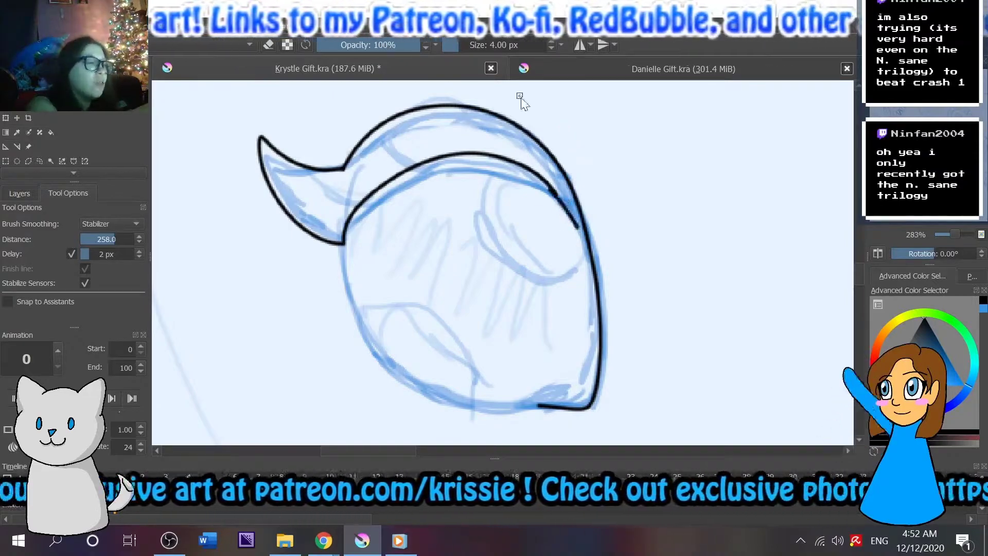
drag(516, 309, 519, 33)
drag(577, 131, 580, 360)
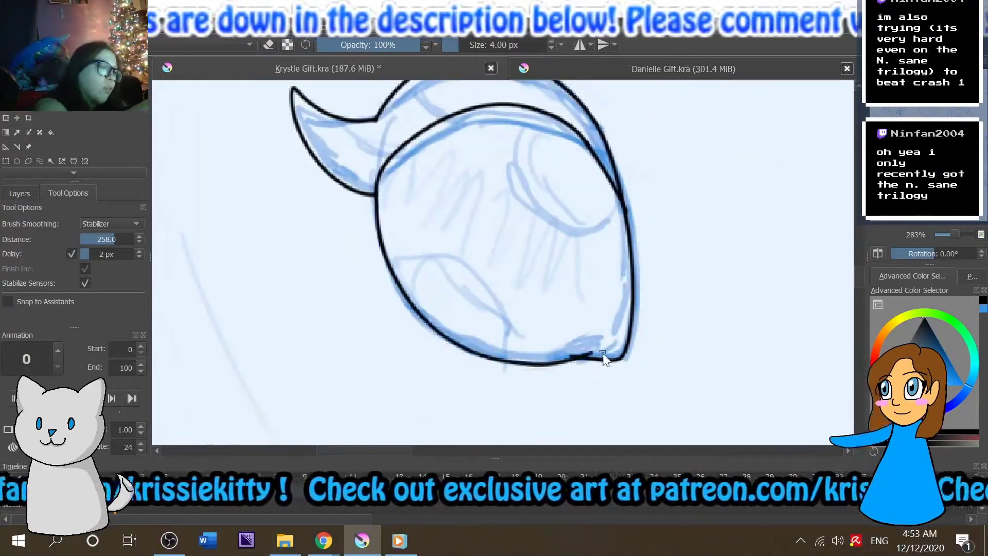
Ink the near ear and the straight edges of the horn over the sketch.
scroll(580, 360, down, 2)
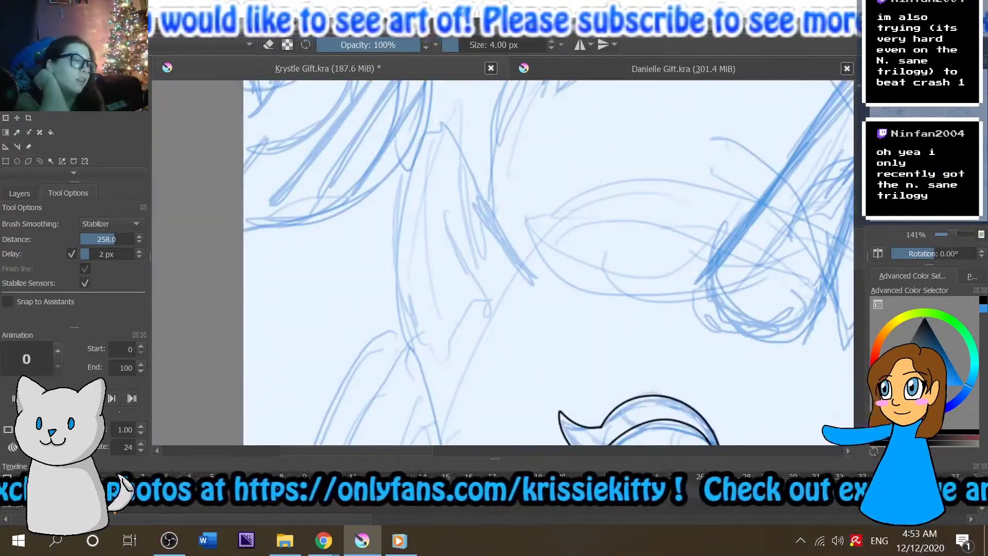
mouse_move(544, 301)
mouse_down()
mouse_move(518, 257)
mouse_move(434, 385)
mouse_up()
mouse_move(449, 351)
mouse_down()
mouse_move(494, 314)
mouse_move(299, 329)
mouse_move(170, 355)
mouse_up()
mouse_move(570, 89)
mouse_down()
mouse_move(400, 301)
mouse_move(588, 81)
mouse_move(518, 117)
mouse_move(353, 348)
mouse_up()
key(ctrl+z)
scroll(352, 349, up, 3)
drag(364, 85, 381, 291)
Erase stray line ends around the horn and ink the far ear behind it.
scroll(381, 290, up, 2)
key(e)
scroll(288, 314, down, 3)
key(e)
mouse_move(469, 337)
mouse_down()
mouse_move(456, 106)
mouse_move(437, 196)
mouse_up()
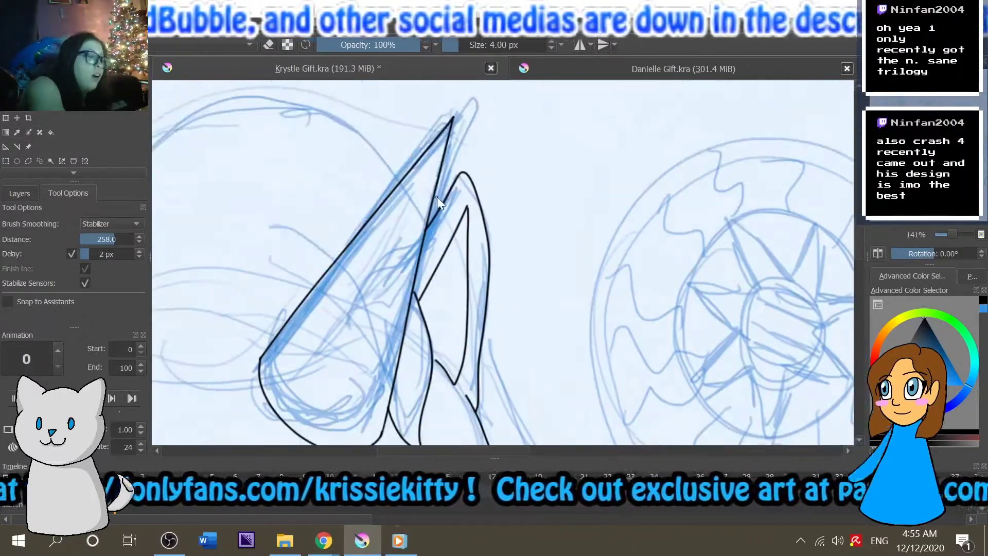
Ink the wavy mane outline behind the unicorn's head and trim its overlapping line ends with a 14 px eraser.
scroll(529, 322, down, 3)
drag(641, 353, 526, 297)
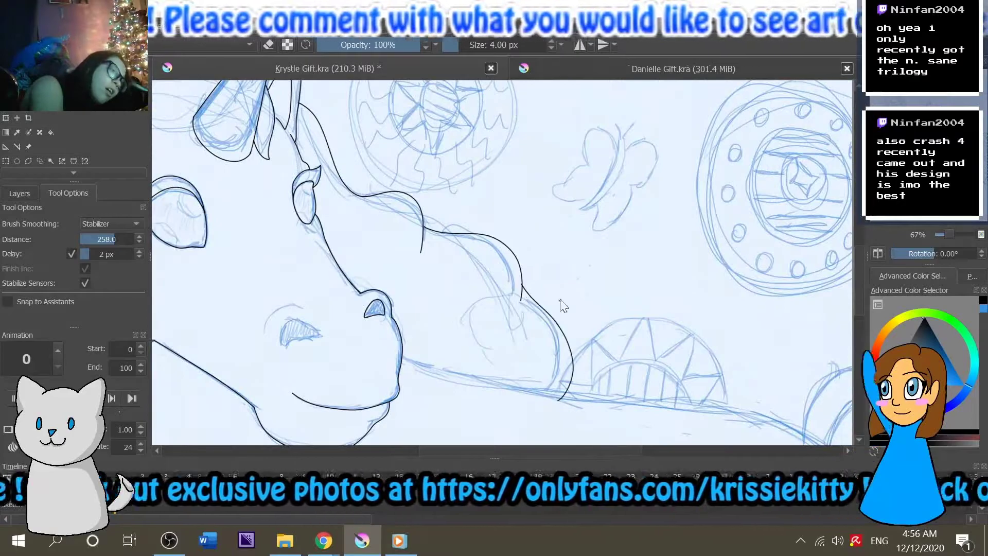
scroll(526, 297, up, 5)
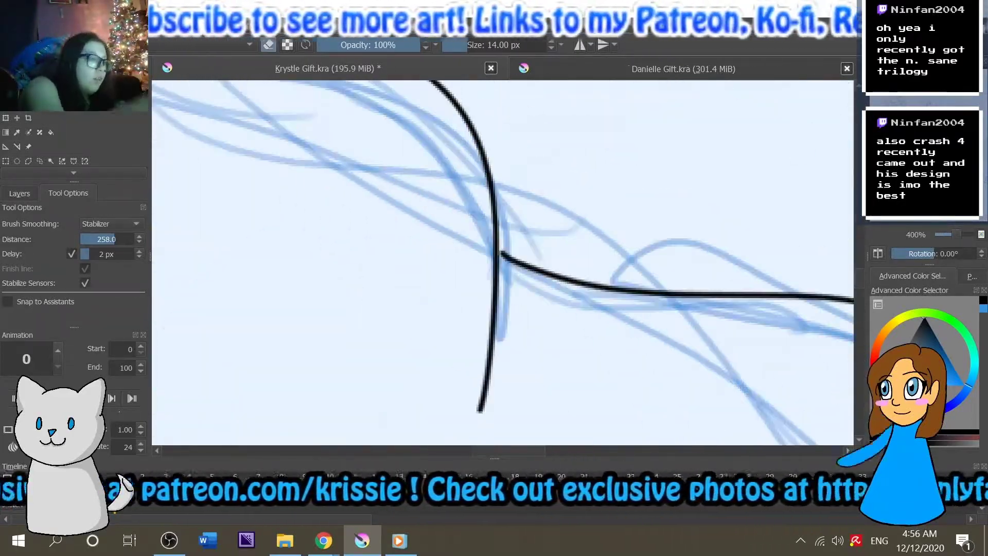
Ink the tuft of mane on top of the head from the near ear across to the horn with the 4 px brush.
scroll(389, 292, down, 4)
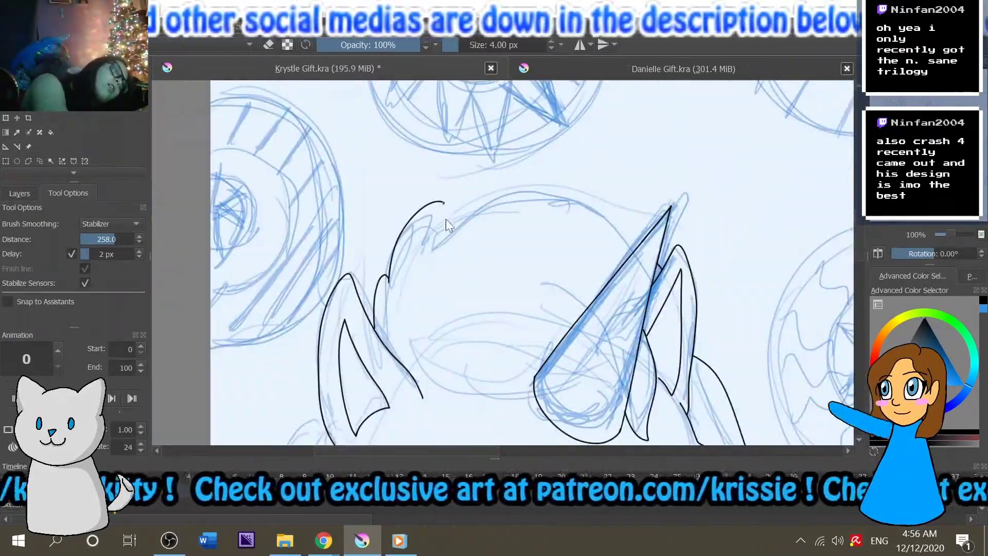
scroll(643, 180, up, 3)
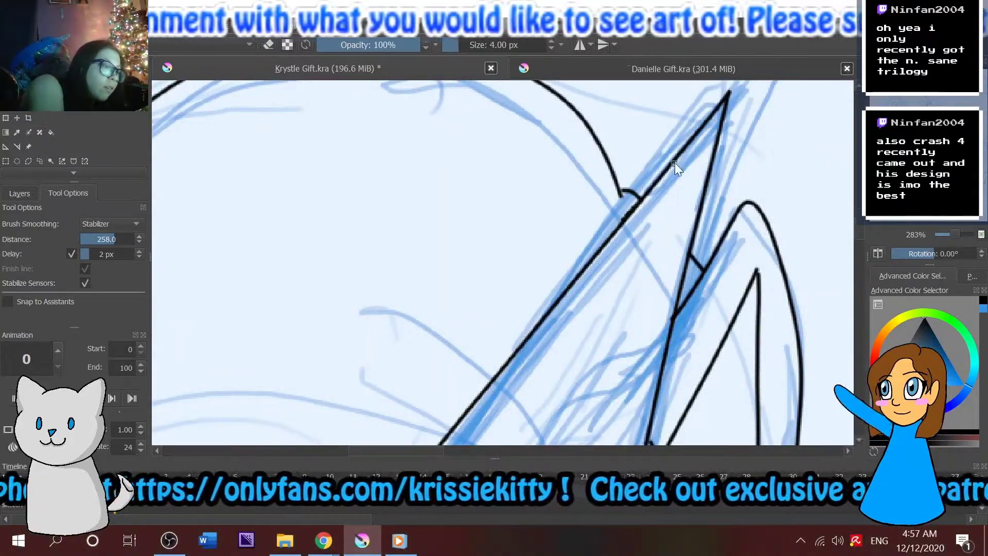
scroll(622, 221, down, 5)
Ink the long mane lock hanging from the near ear down beside the neck.
scroll(530, 229, up, 2)
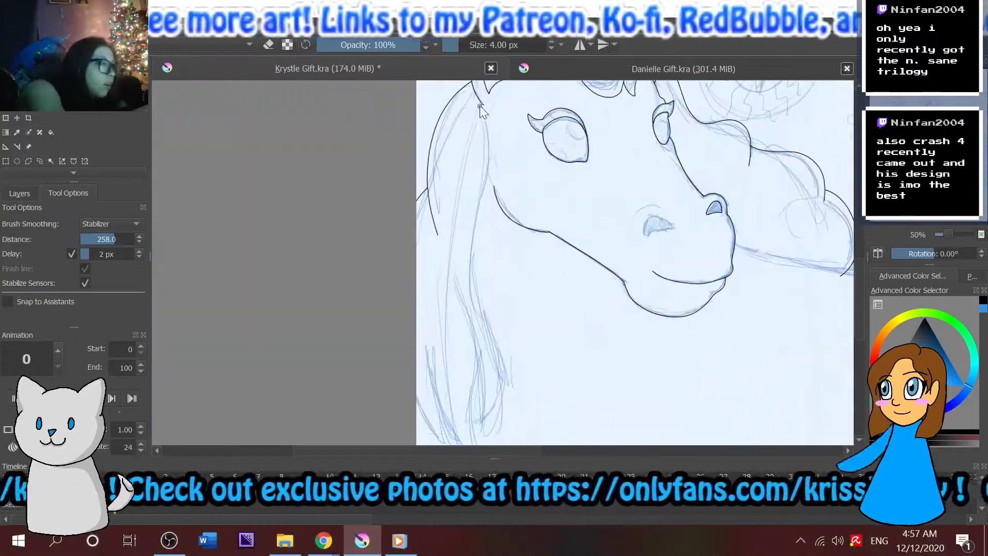
scroll(500, 306, down, 1)
scroll(399, 353, up, 3)
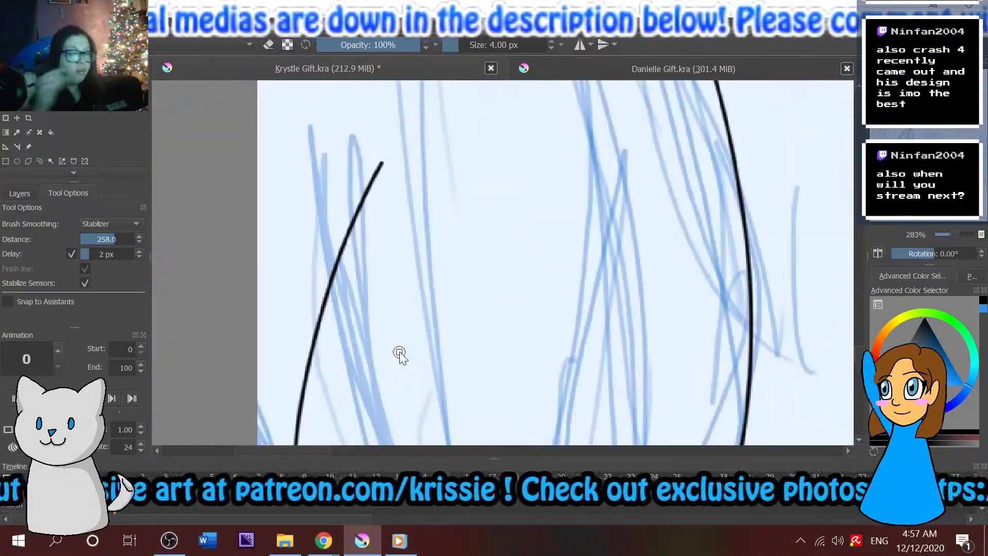
scroll(617, 257, down, 6)
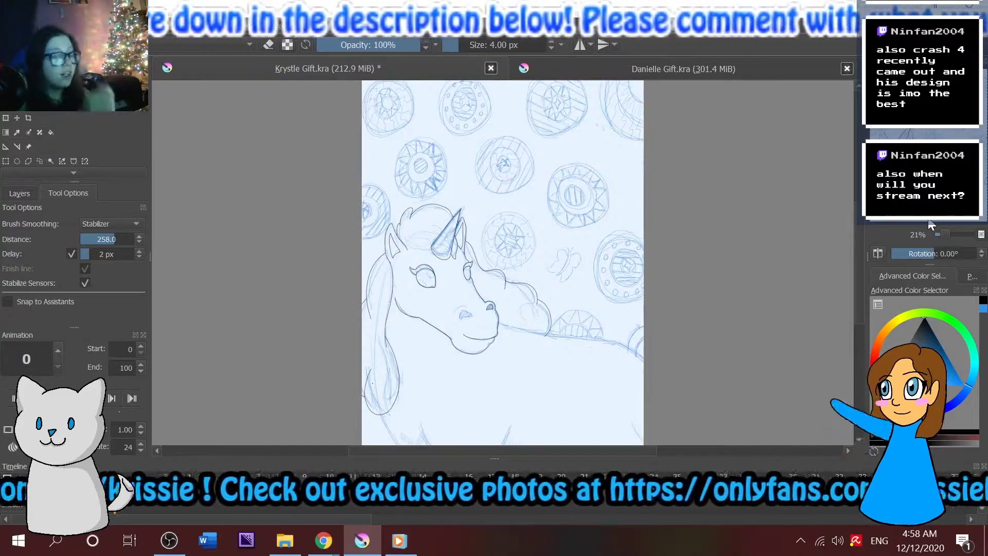
Save the drawing and ink the scalloped fringe across the forehead between the near ear and the horn.
key(ctrl+s)
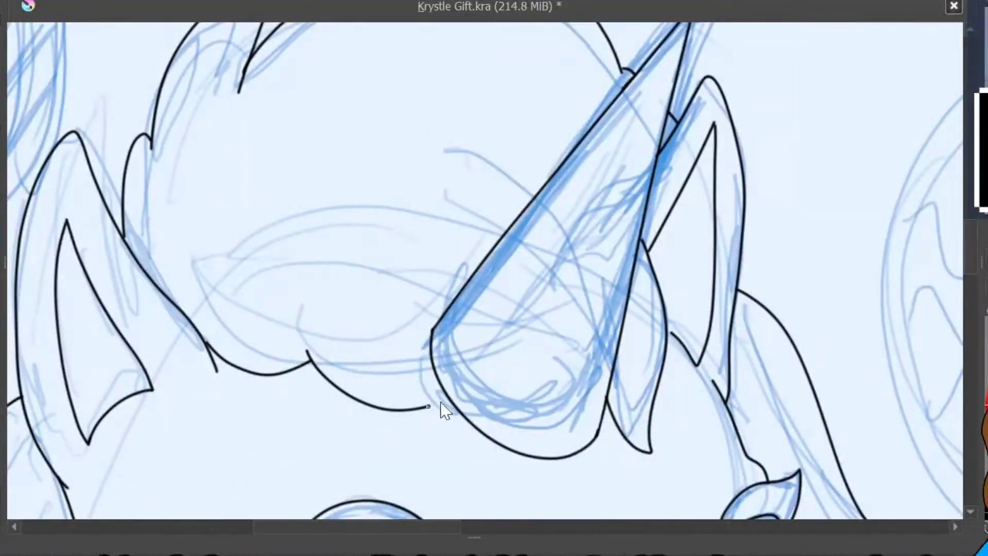
scroll(639, 464, up, 5)
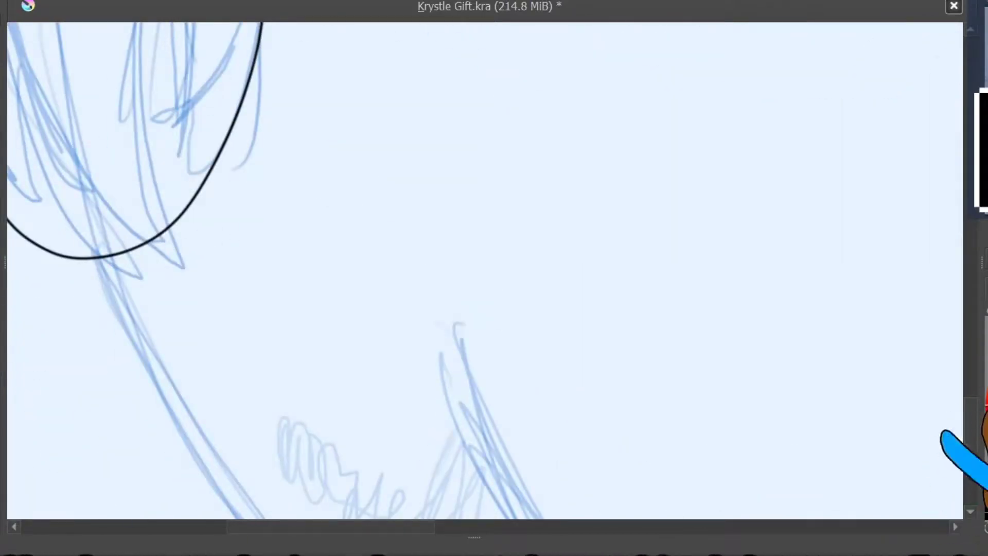
key(ctrl+shift+slash)
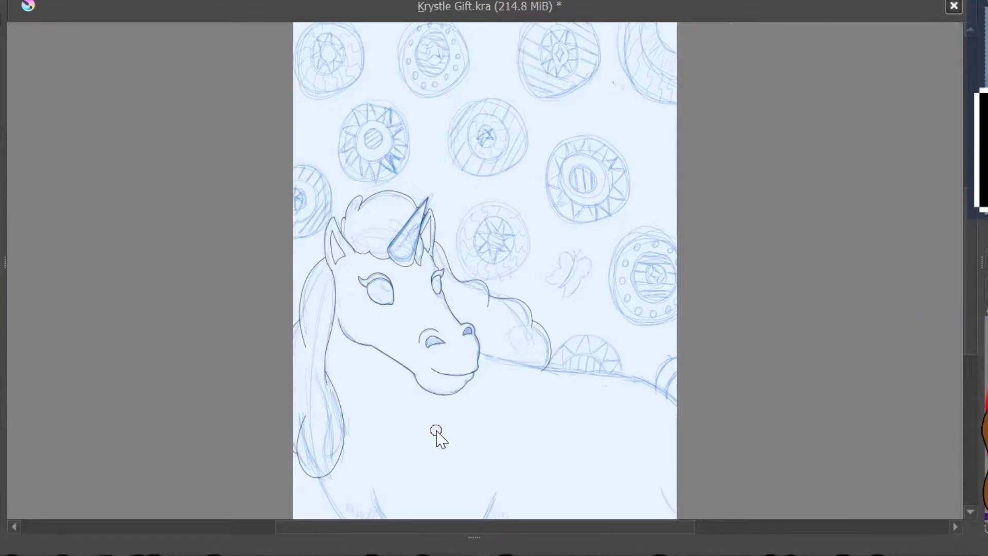
Block in the unicorn's chest and neck with light lilac beneath the ink lines.
drag(374, 526, 360, 494)
mouse_move(339, 315)
mouse_down()
mouse_move(347, 421)
mouse_move(415, 458)
mouse_move(479, 441)
mouse_move(617, 456)
mouse_move(647, 514)
mouse_move(674, 435)
mouse_up()
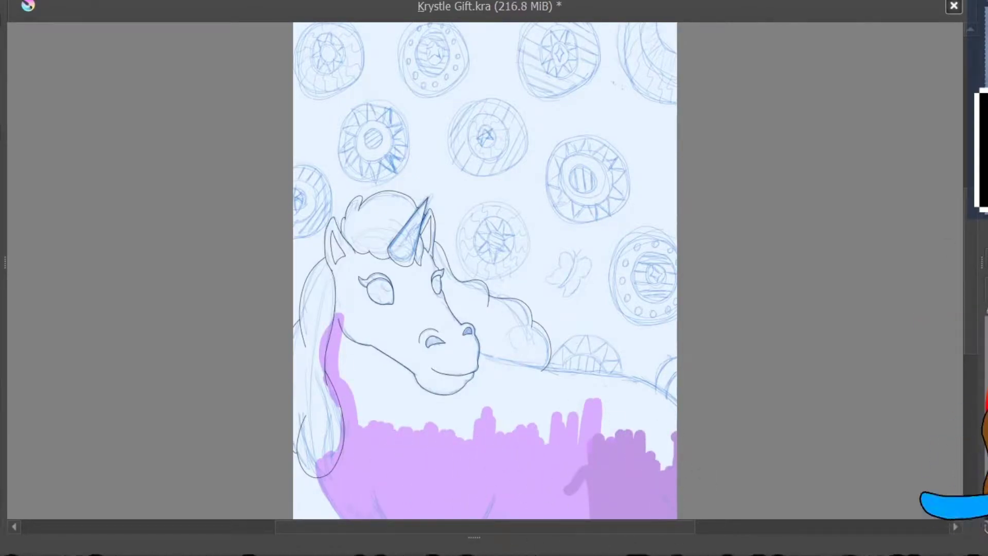
mouse_move(327, 463)
mouse_down()
mouse_move(392, 493)
mouse_move(468, 419)
mouse_move(458, 348)
mouse_move(416, 305)
mouse_up()
Cover the unicorn's body, neck and head with a deeper purple on the "horse base" layer.
right_click(435, 342)
key(ctrl+z)
mouse_move(567, 419)
mouse_down()
mouse_move(631, 418)
mouse_move(566, 494)
mouse_up()
drag(335, 314, 362, 367)
drag(337, 317, 370, 435)
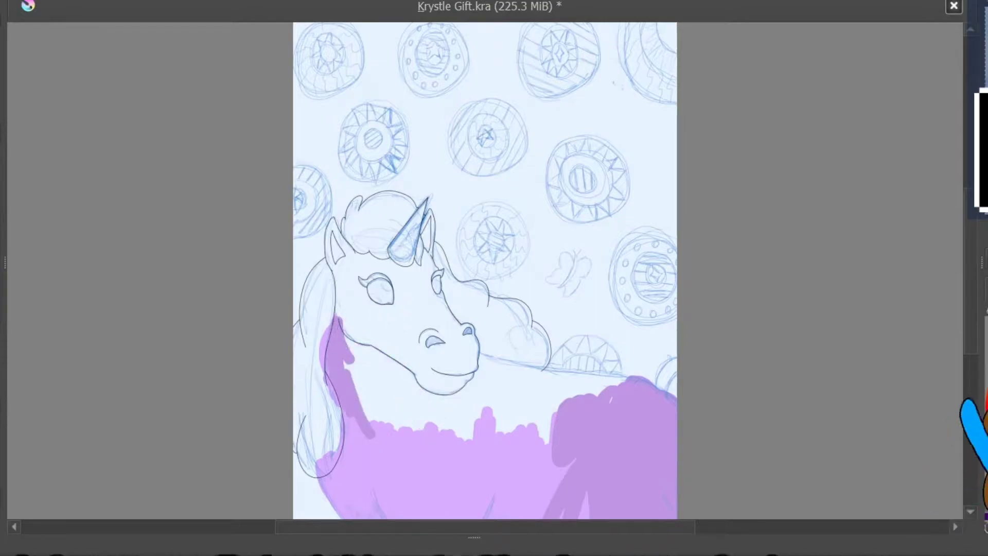
key(shift+BackSpace)
mouse_move(481, 356)
mouse_down()
mouse_move(579, 379)
mouse_move(490, 448)
mouse_move(497, 466)
mouse_move(497, 432)
mouse_move(418, 433)
mouse_move(392, 360)
mouse_up()
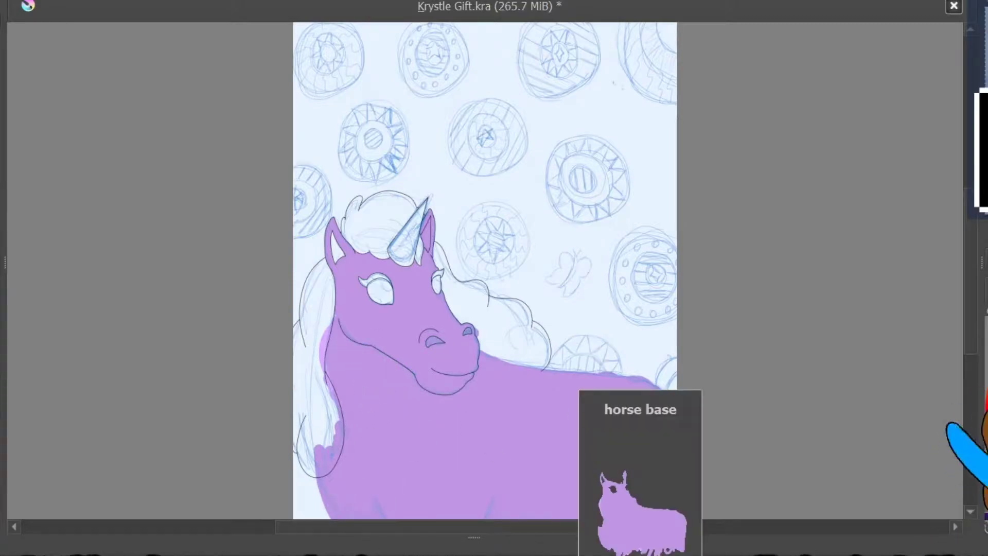
Paint darker purple shading strokes at the leg folds along the lower edge of the body.
drag(368, 487, 381, 517)
mouse_move(504, 498)
mouse_down()
mouse_move(496, 517)
mouse_move(507, 517)
mouse_up()
drag(630, 498, 637, 517)
drag(370, 504, 378, 517)
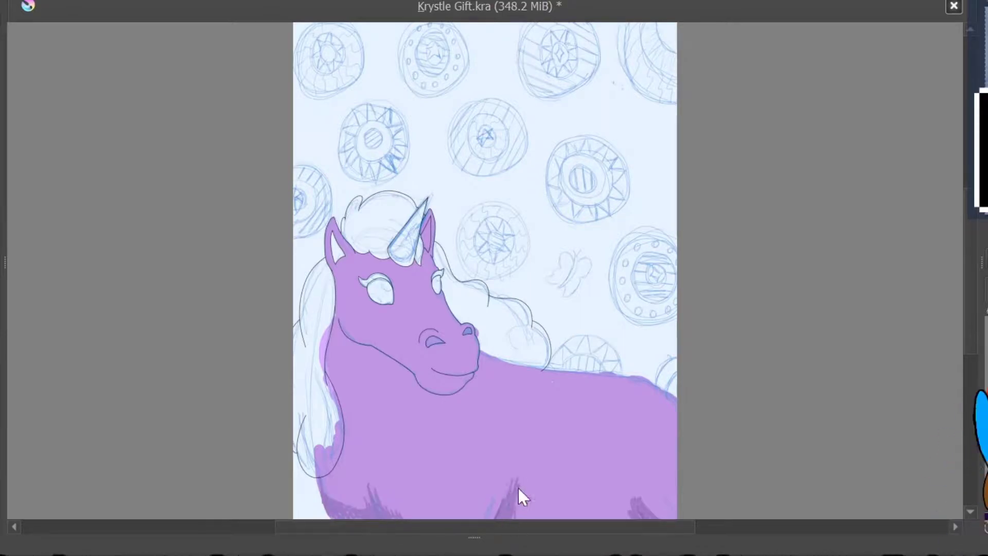
Blend the dark purple shading softly into the chest, the leg folds and the edges of the body.
scroll(514, 469, down, 3)
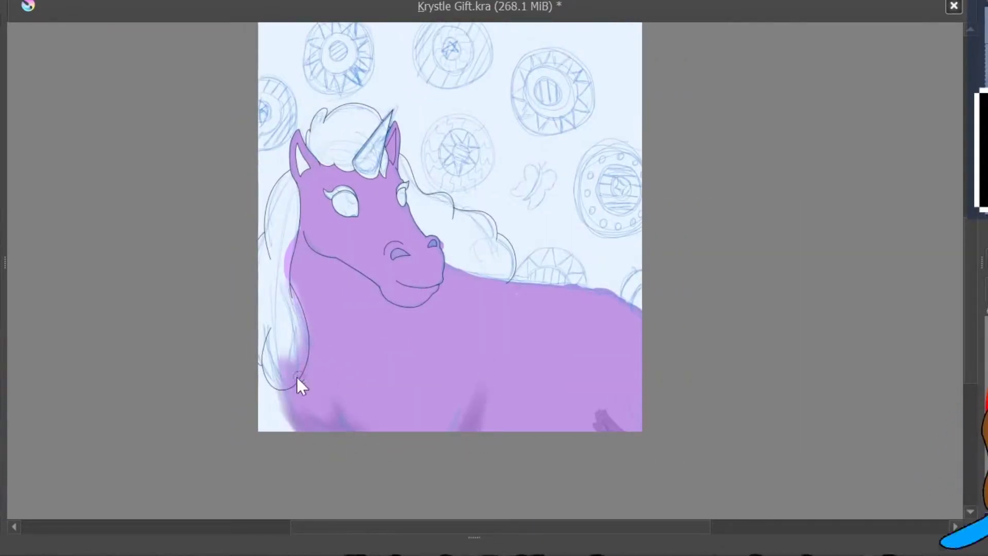
right_click(518, 341)
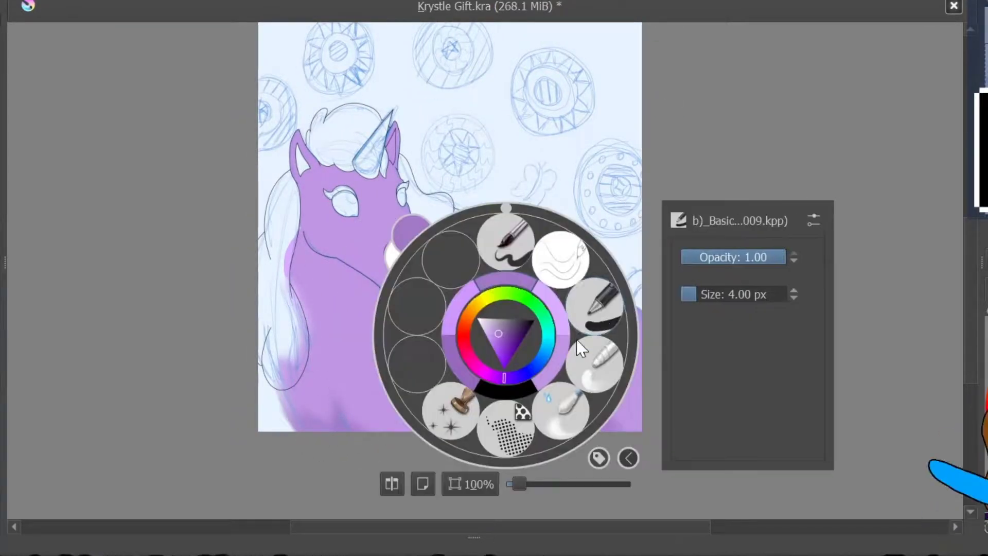
drag(329, 369, 327, 390)
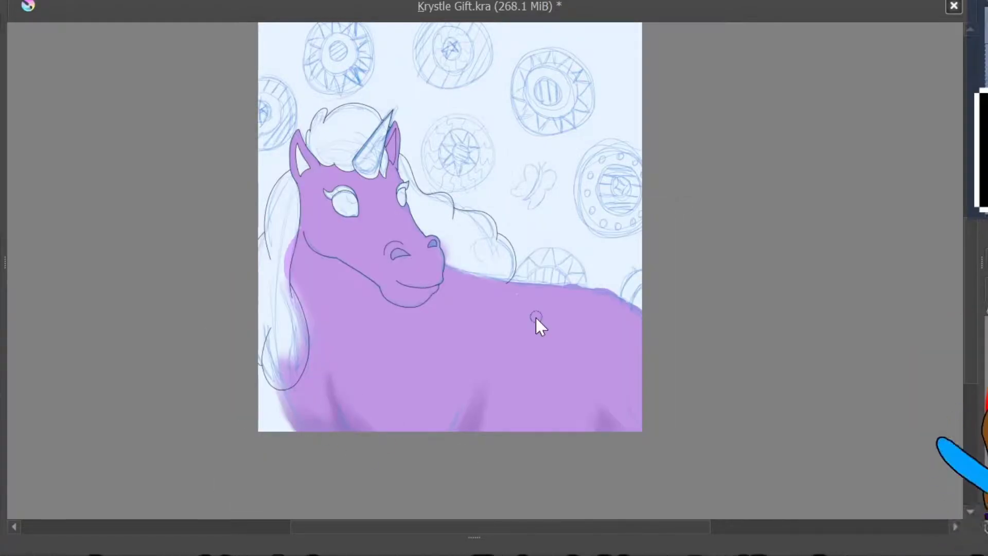
right_click(470, 340)
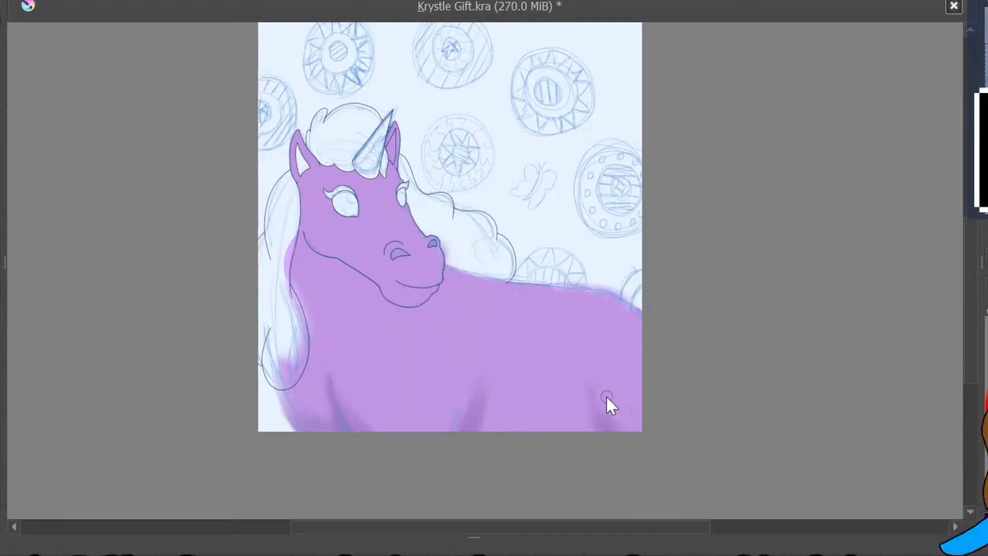
Try magenta and pale pink tones for the inside of the far ear.
scroll(392, 221, up, 5)
scroll(392, 221, right, 3)
scroll(504, 216, up, 5)
right_click(503, 214)
drag(469, 421, 545, 360)
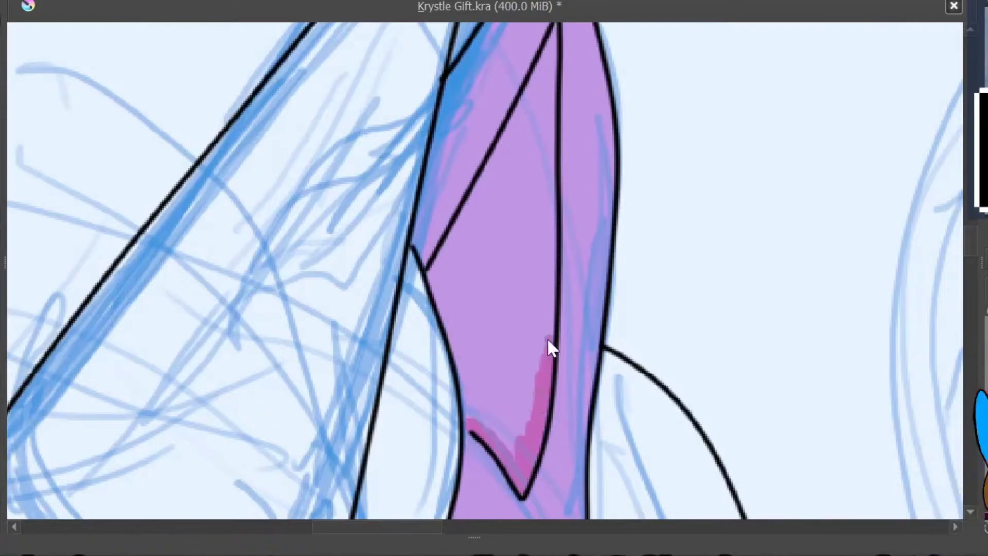
key(ctrl+z)
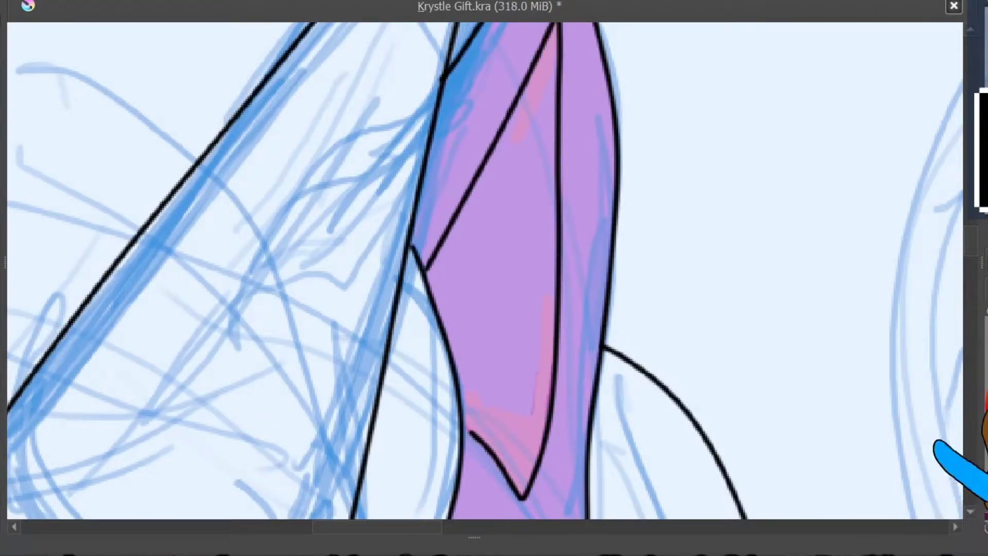
mouse_move(462, 261)
mouse_down()
mouse_move(540, 376)
mouse_move(517, 246)
mouse_up()
drag(466, 219, 513, 230)
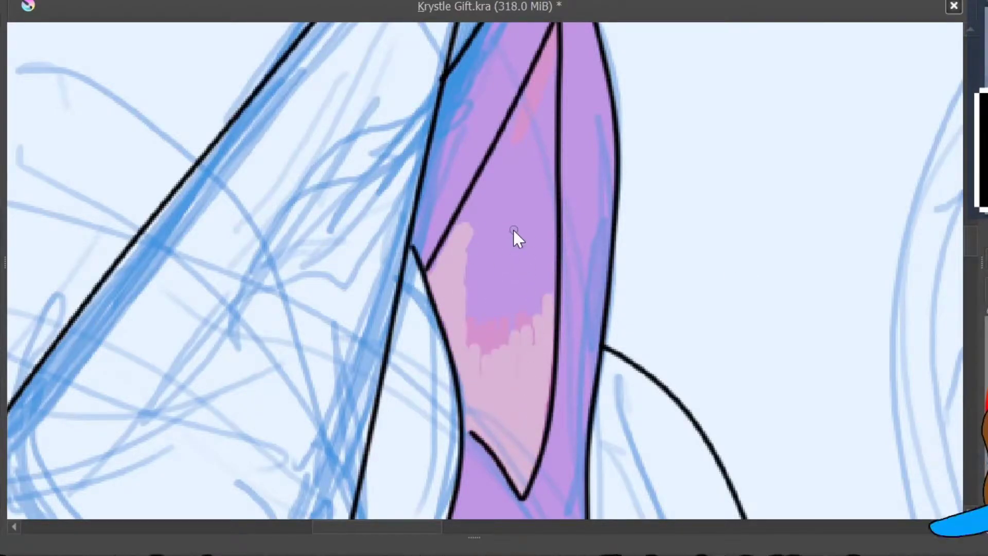
Fill the inside of the far ear with a tan colour.
mouse_move(468, 360)
mouse_down()
mouse_move(507, 286)
mouse_move(550, 160)
mouse_up()
drag(486, 195, 450, 275)
mouse_move(507, 198)
mouse_down()
mouse_move(452, 329)
mouse_move(461, 280)
mouse_move(485, 386)
mouse_up()
drag(543, 231, 540, 173)
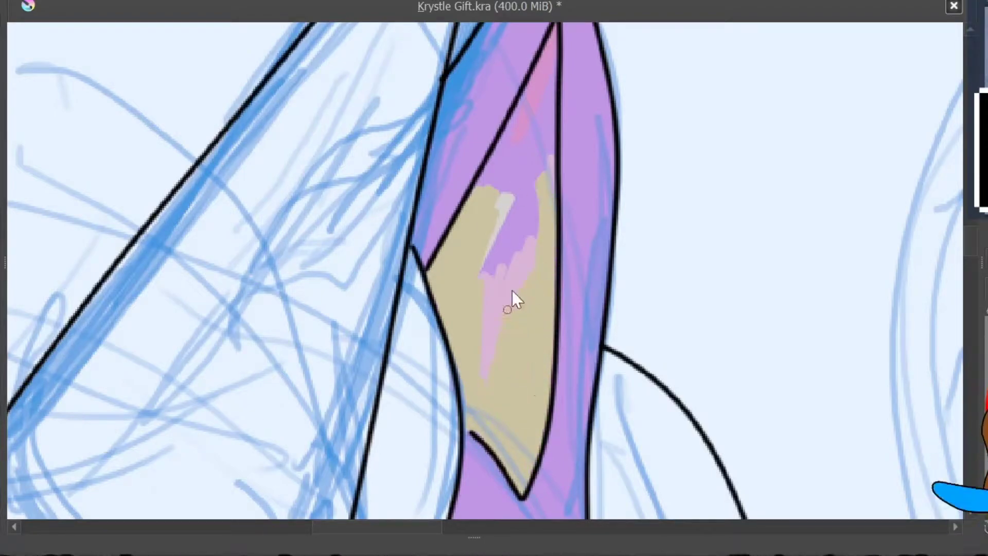
drag(511, 326, 497, 193)
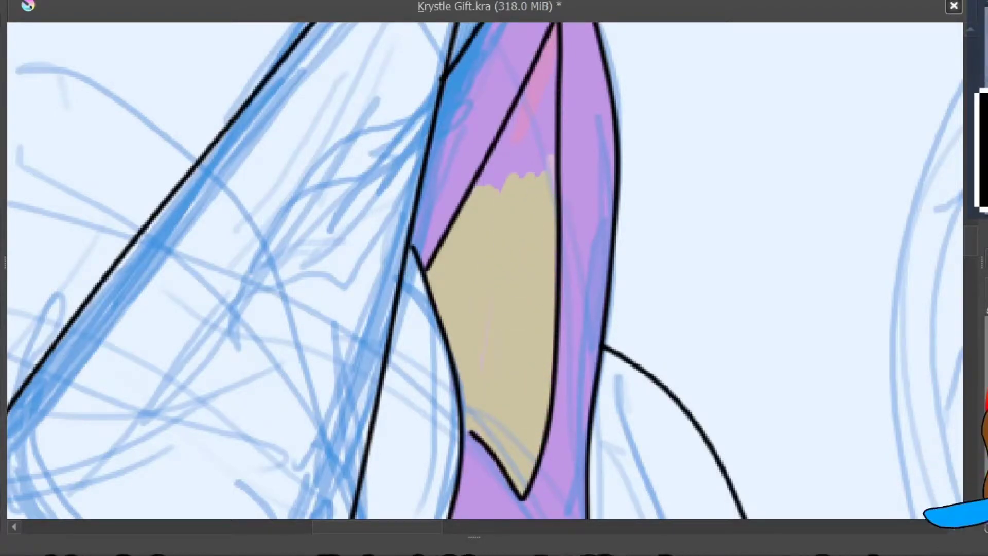
Fill the inside of the near ear with the same tan colour.
scroll(429, 288, down, 3)
scroll(472, 360, up, 3)
mouse_move(468, 221)
mouse_down()
mouse_move(424, 170)
mouse_move(465, 272)
mouse_move(461, 339)
mouse_move(433, 337)
mouse_move(487, 254)
mouse_up()
scroll(425, 296, down, 1)
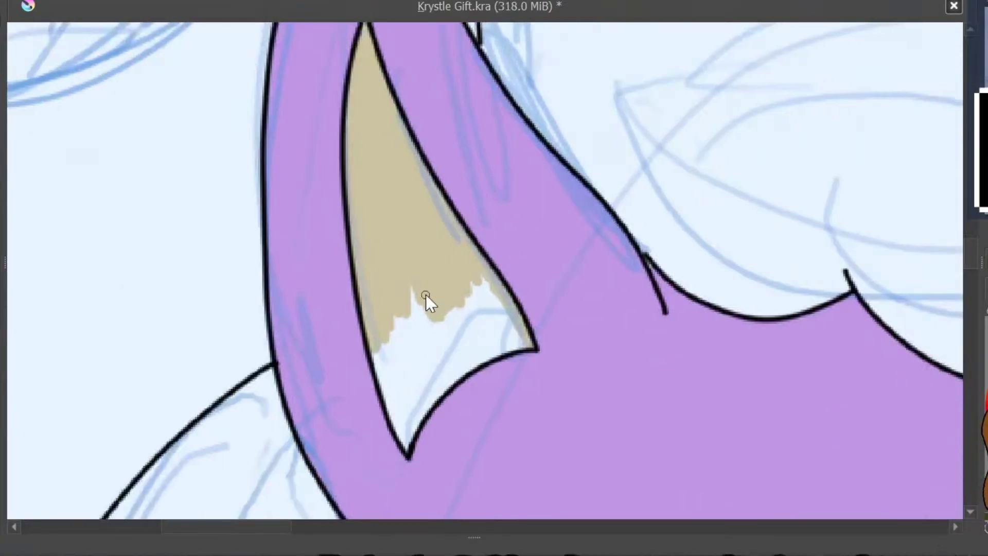
mouse_move(404, 441)
mouse_down()
mouse_move(403, 415)
mouse_move(435, 386)
mouse_move(483, 299)
mouse_up()
Fill both nostrils with dark purple inside their ink outlines.
scroll(484, 299, down, 5)
scroll(627, 204, down, 3)
scroll(627, 204, up, 2)
scroll(687, 208, down, 2)
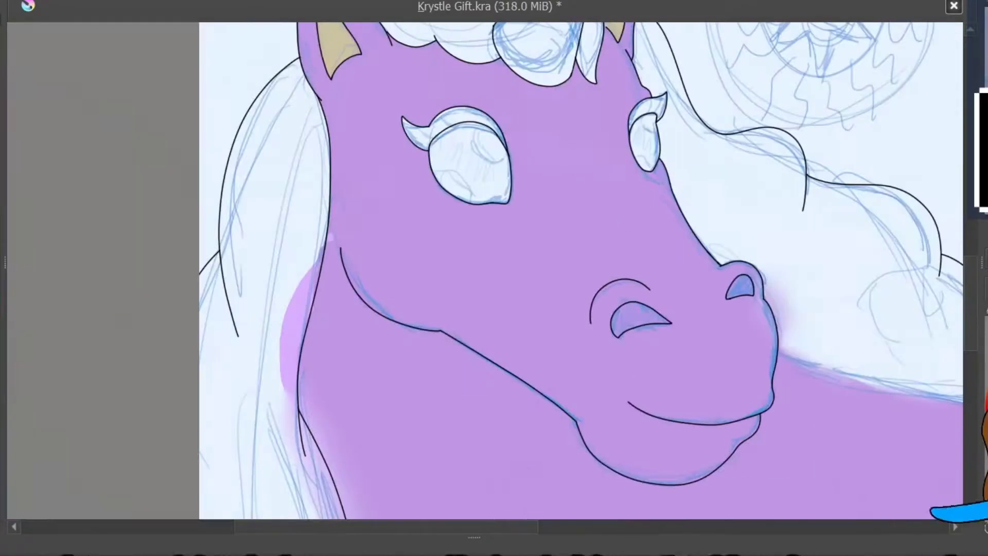
scroll(324, 273, up, 4)
mouse_move(324, 272)
mouse_down()
mouse_move(408, 312)
mouse_move(257, 325)
mouse_move(359, 282)
mouse_up()
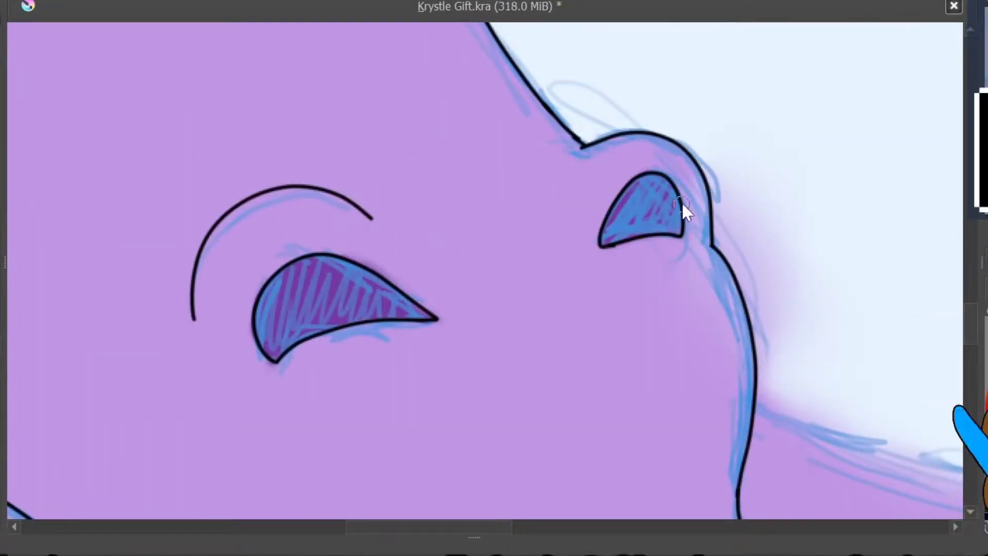
Hide the ink lines and reinforce the upper and lower rims of both nostrils in dark purple.
right_click(373, 335)
click(469, 345)
drag(278, 360, 432, 329)
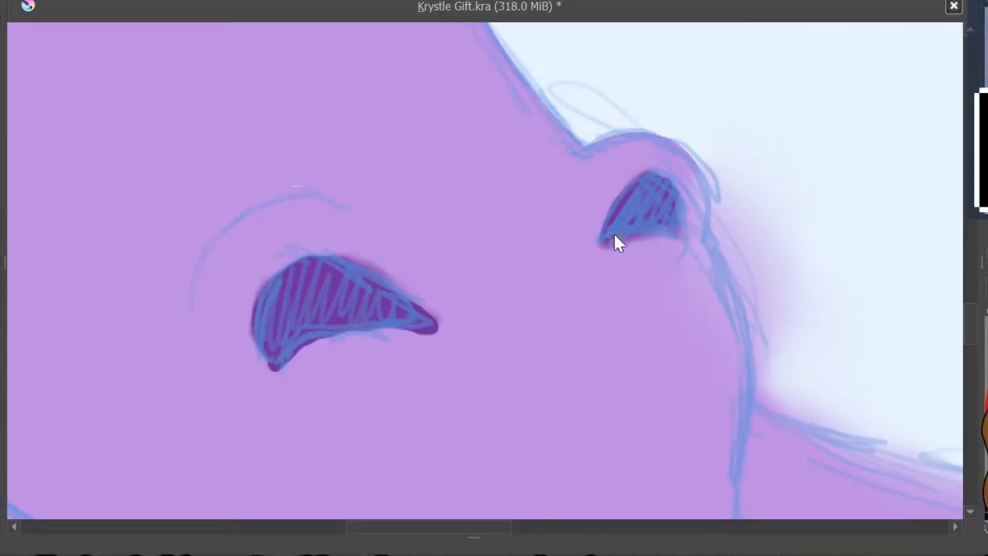
drag(642, 236, 607, 242)
drag(288, 361, 434, 329)
drag(268, 289, 407, 257)
Paint medium purple contour strokes along the nose, the front of the muzzle and the arc above the near nostril.
drag(553, 170, 715, 232)
drag(715, 247, 726, 489)
drag(177, 316, 350, 216)
Set up a 5 px circular brush with a soft mask, save it as the preset Airbrush and select it.
right_click(483, 224)
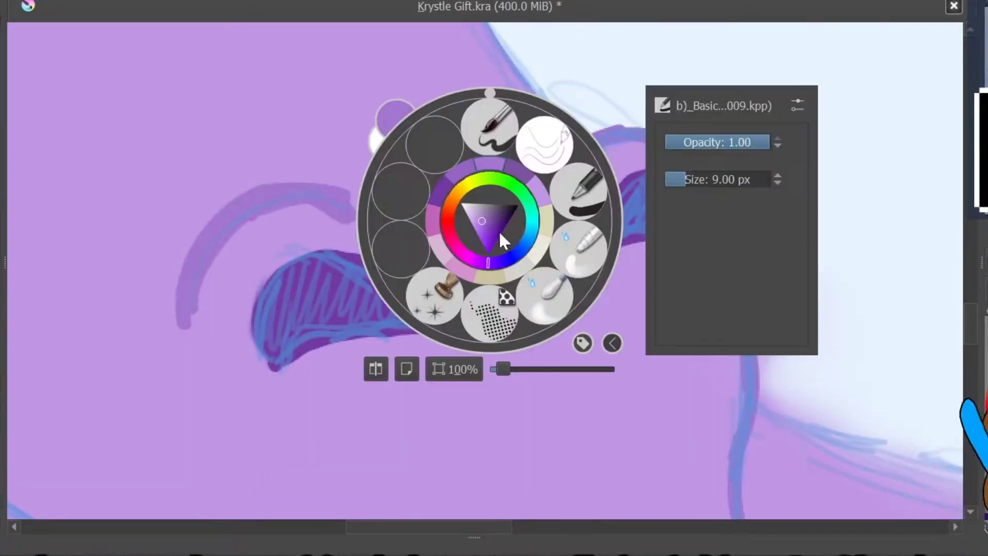
key(F6)
scroll(121, 110, up, 15)
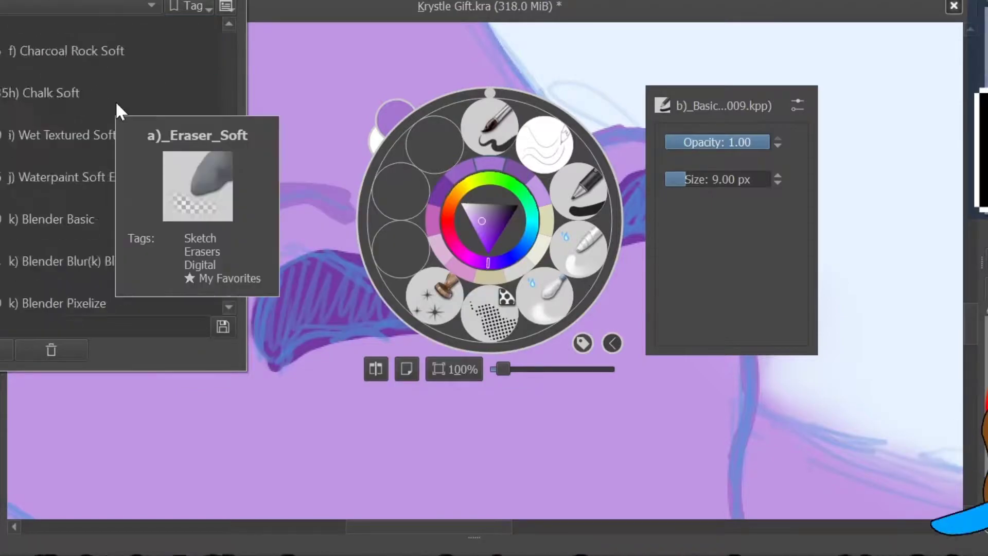
scroll(154, 106, up, 2)
click(67, 45)
key(F5)
key(F5)
key(F5)
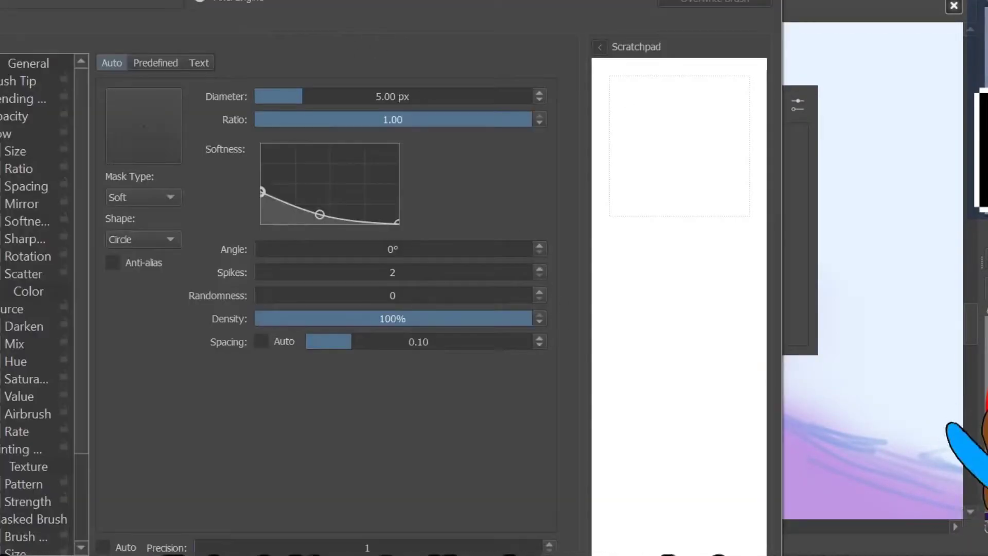
click(288, 174)
text(Airbrush)
key(Return)
key(F6)
click(54, 45)
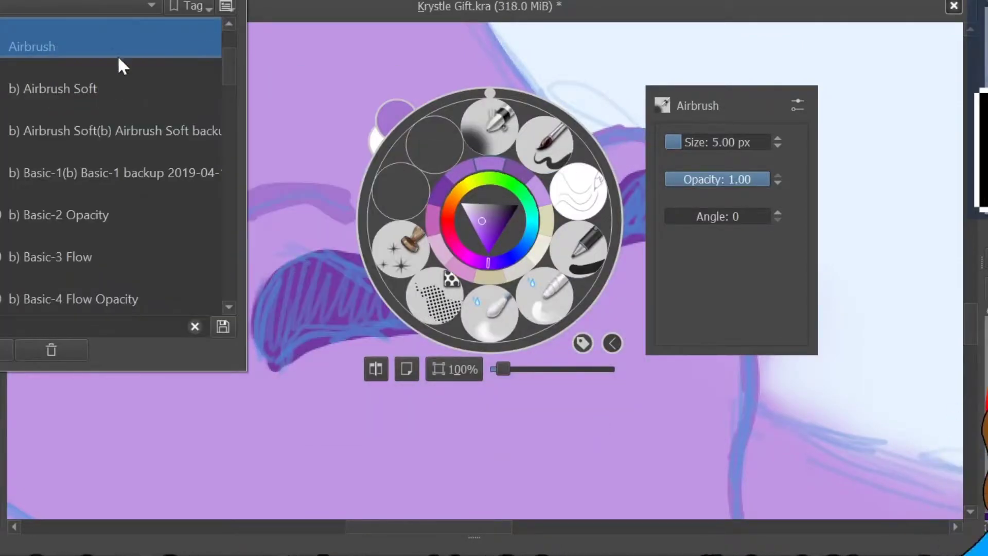
Paint purple contour strokes along the front of the muzzle, the mouth line and the underside of the chin.
click(191, 347)
mouse_move(191, 347)
mouse_down()
mouse_move(227, 239)
mouse_move(373, 224)
mouse_up()
drag(619, 125, 721, 226)
scroll(735, 232, down, 5)
right_click(624, 350)
mouse_move(298, 327)
mouse_down()
mouse_move(633, 396)
mouse_move(730, 355)
mouse_move(618, 463)
mouse_up()
scroll(361, 257, down, 5)
Paint translucent purple shading strokes on the neck directly beneath the unicorn's jawline.
mouse_move(115, 141)
mouse_down()
mouse_move(631, 211)
mouse_move(521, 329)
mouse_up()
drag(122, 155, 291, 338)
scroll(295, 344, up, 5)
drag(88, 150, 574, 446)
scroll(575, 446, down, 5)
mouse_move(484, 232)
mouse_down()
mouse_move(326, 141)
mouse_move(185, 139)
mouse_move(551, 294)
mouse_up()
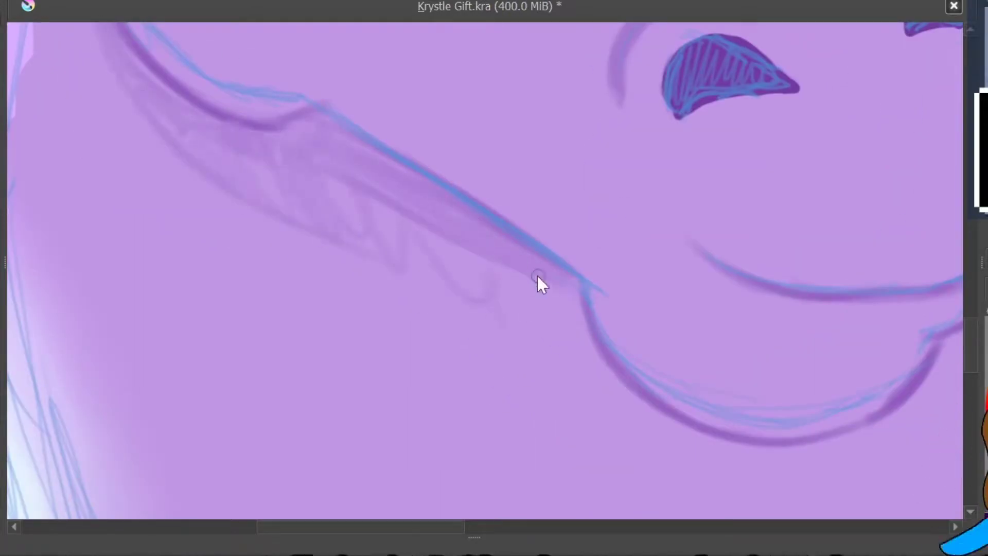
Extend the purple shadow down the neck and along its mane side, smoothing it with the 51 px blender brush.
scroll(551, 293, down, 2)
right_click(559, 198)
click(586, 279)
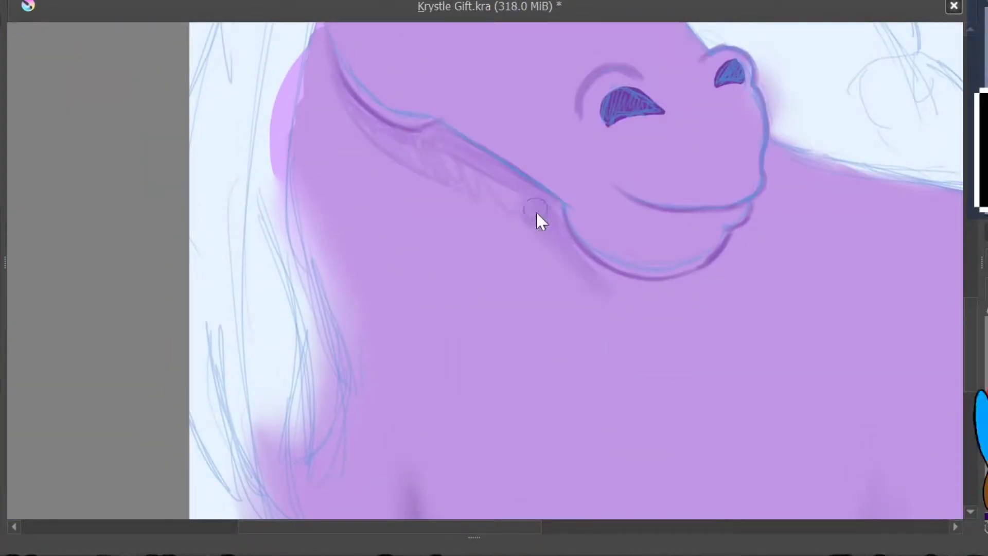
right_click(623, 208)
drag(355, 131, 646, 324)
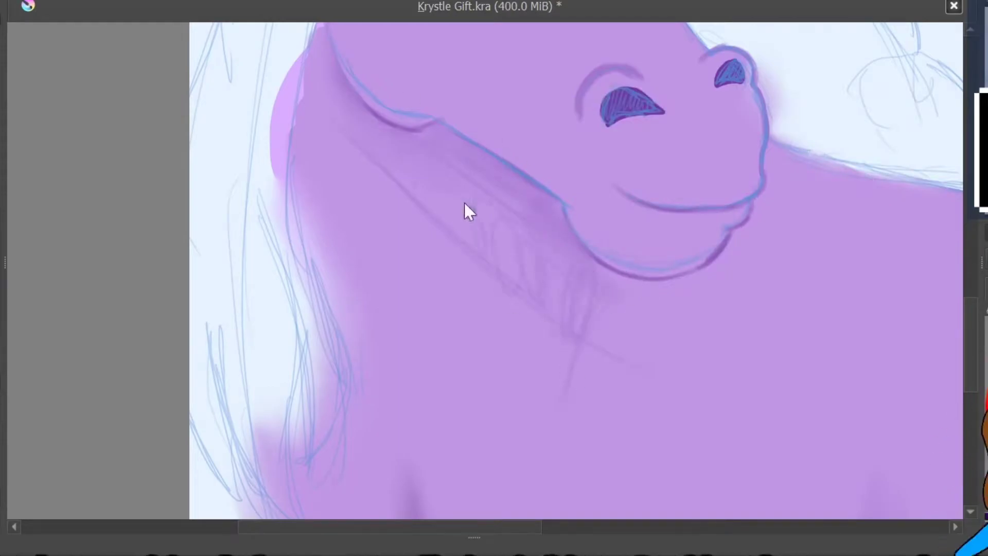
drag(473, 202, 347, 273)
right_click(549, 304)
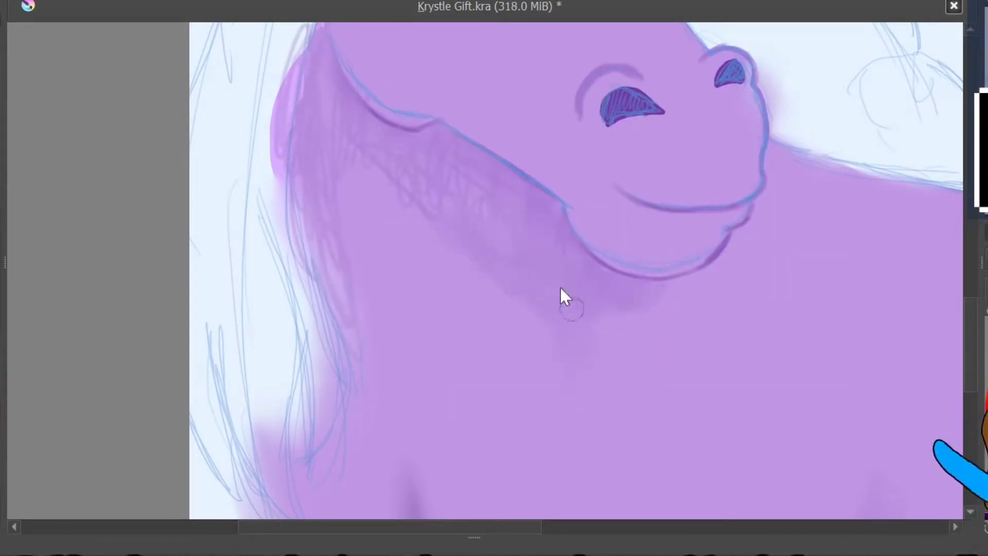
right_click(606, 262)
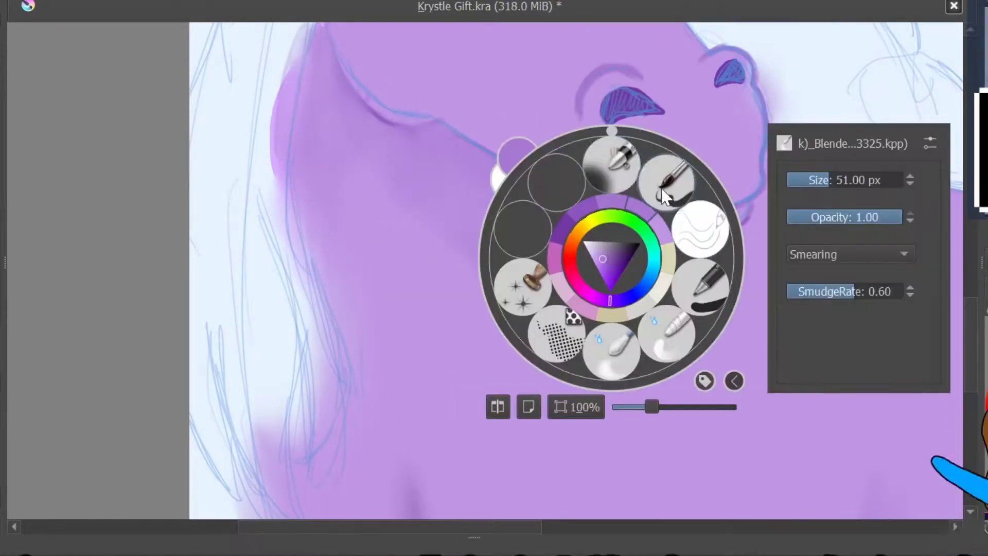
Cover the forehead between the two ears with light purple strokes up into the hair and horn base.
scroll(513, 423, down, 5)
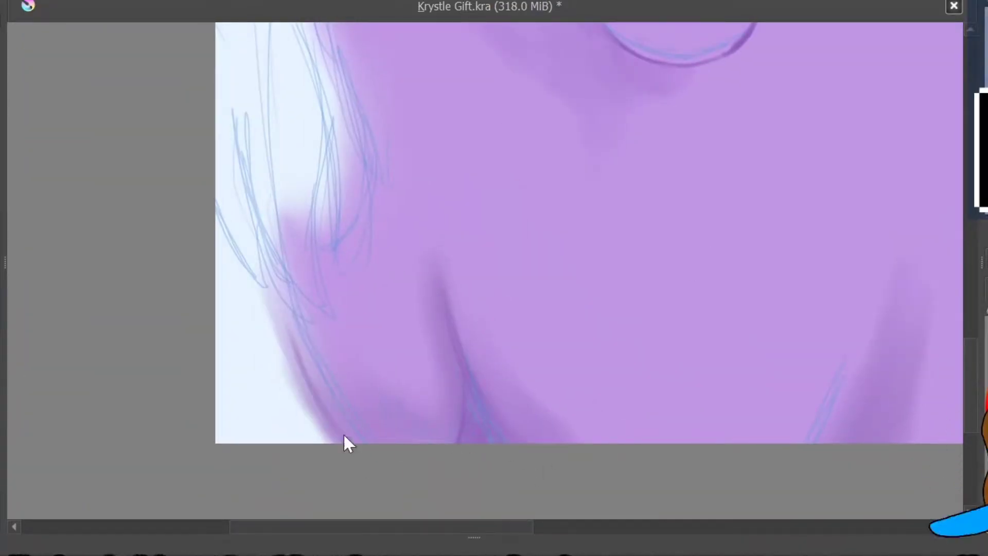
scroll(292, 334, right, 8)
scroll(733, 457, up, 8)
scroll(733, 457, left, 5)
mouse_move(277, 201)
mouse_down()
mouse_move(306, 175)
mouse_move(337, 205)
mouse_move(340, 169)
mouse_move(394, 222)
mouse_move(460, 138)
mouse_move(363, 193)
mouse_move(389, 155)
mouse_up()
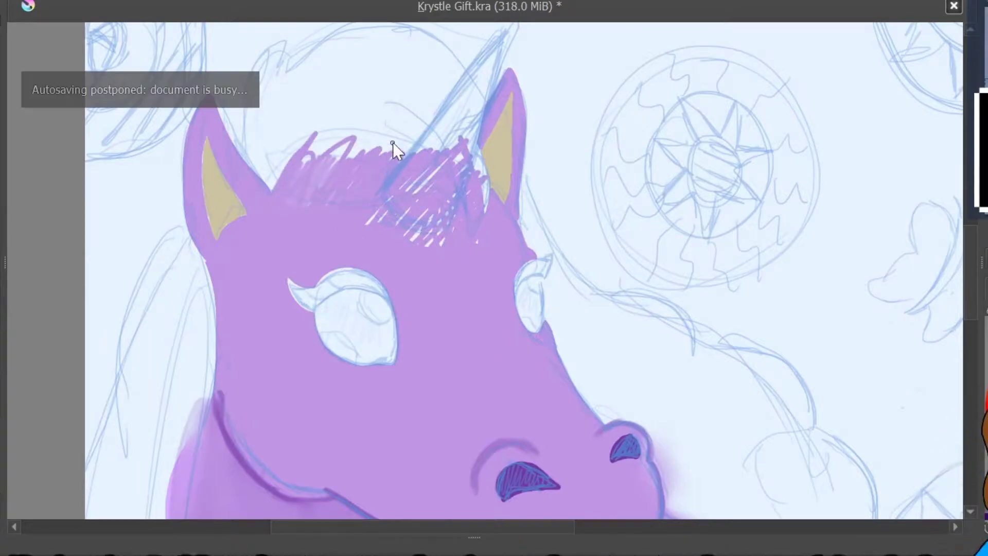
scroll(234, 154, up, 2)
Blend the tan inner areas of both ears softly into the surrounding purple.
drag(227, 237, 265, 286)
drag(801, 261, 819, 43)
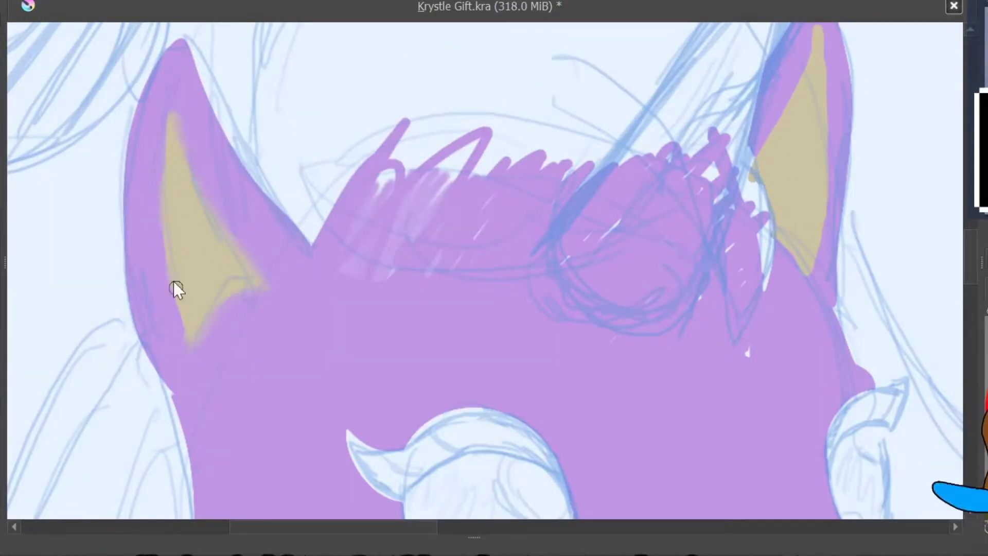
scroll(770, 313, down, 2)
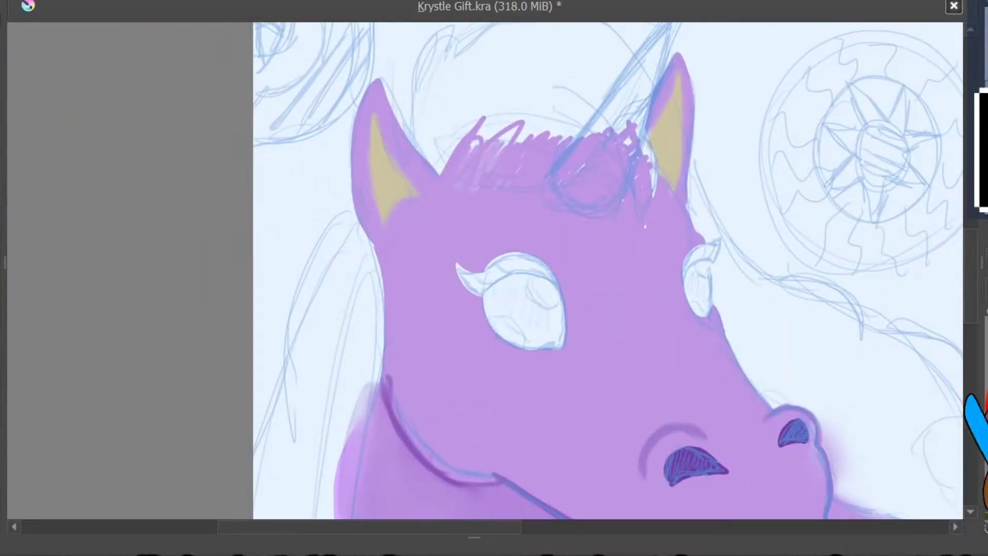
Fill the forelock and the near mane section with dark pink inside their ink outlines.
ctrl+click(925, 322)
drag(366, 249, 379, 419)
key(ctrl+z)
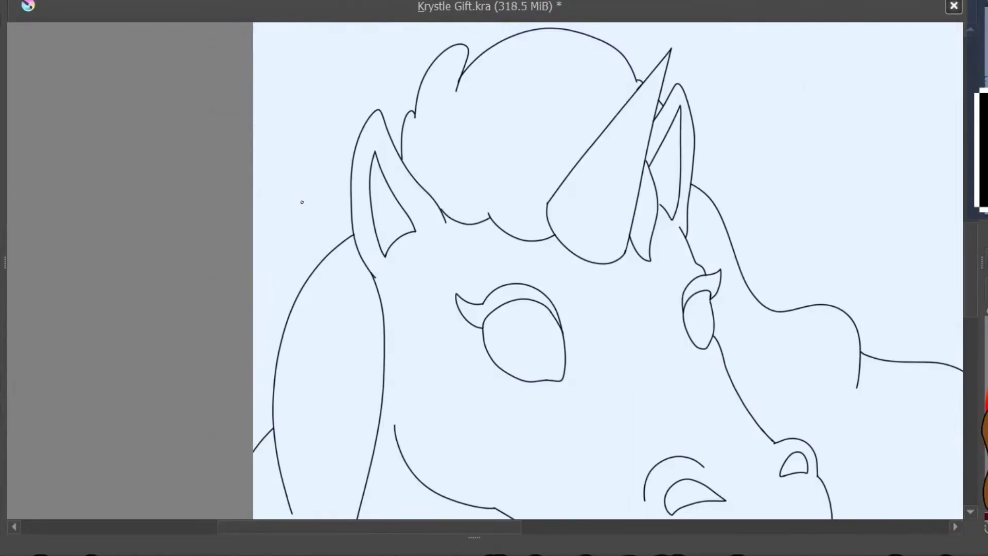
scroll(397, 321, down, 2)
shift+click(401, 319)
key(shift+BackSpace)
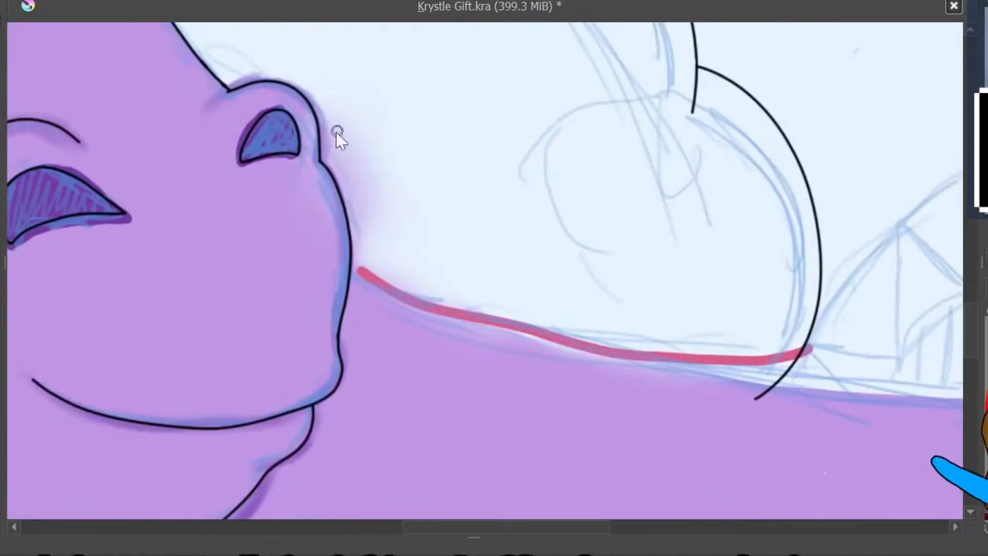
Outline the far mane behind the muzzle in dark pink along its waves, the back and the face, and fill it completely.
drag(427, 311, 767, 381)
drag(819, 262, 808, 350)
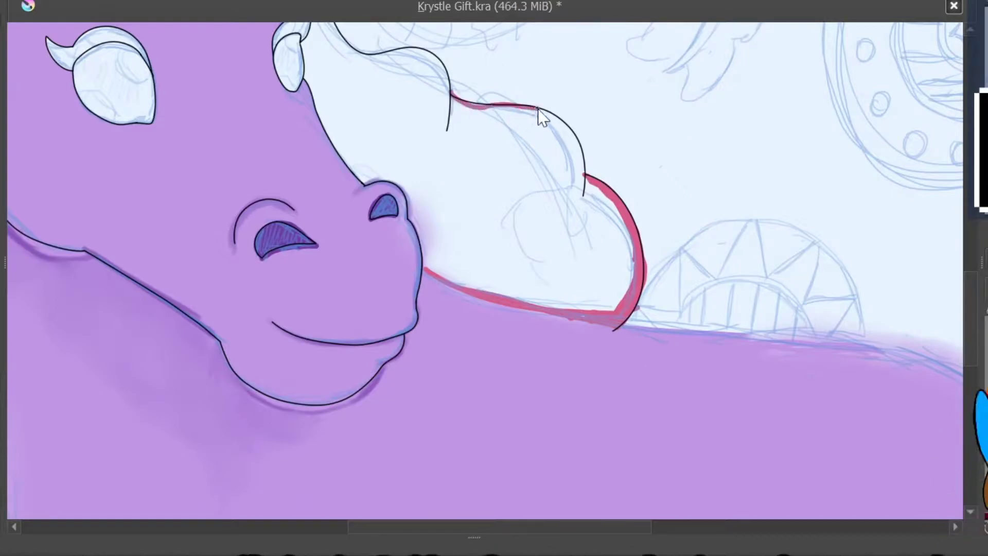
drag(581, 200, 507, 110)
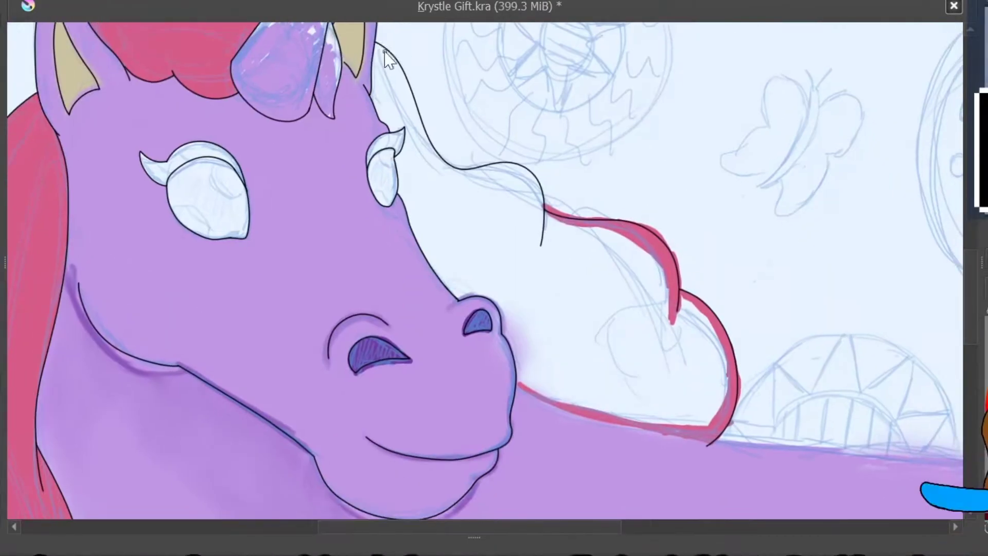
mouse_move(378, 44)
mouse_down()
mouse_move(424, 131)
mouse_move(504, 177)
mouse_up()
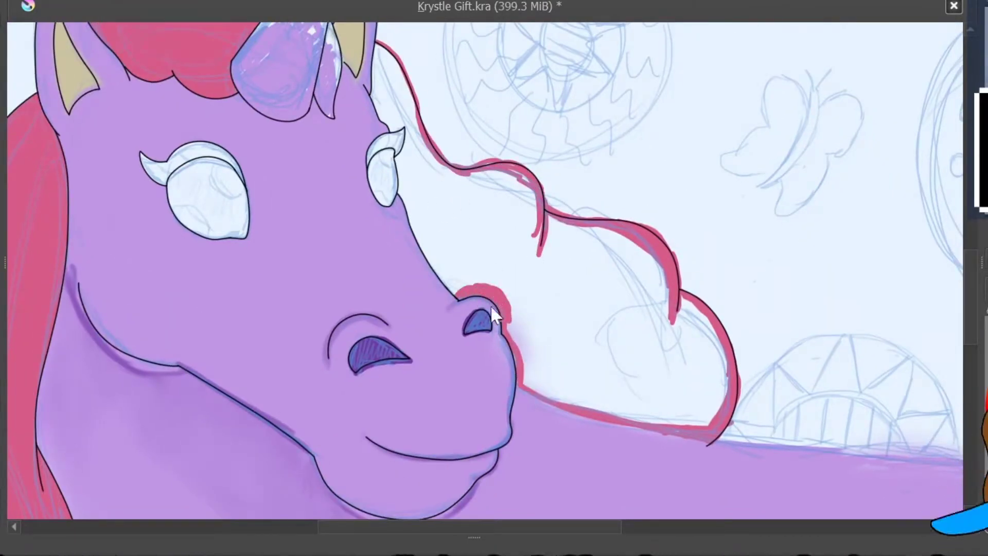
mouse_move(419, 242)
mouse_down()
mouse_move(381, 106)
mouse_move(401, 144)
mouse_up()
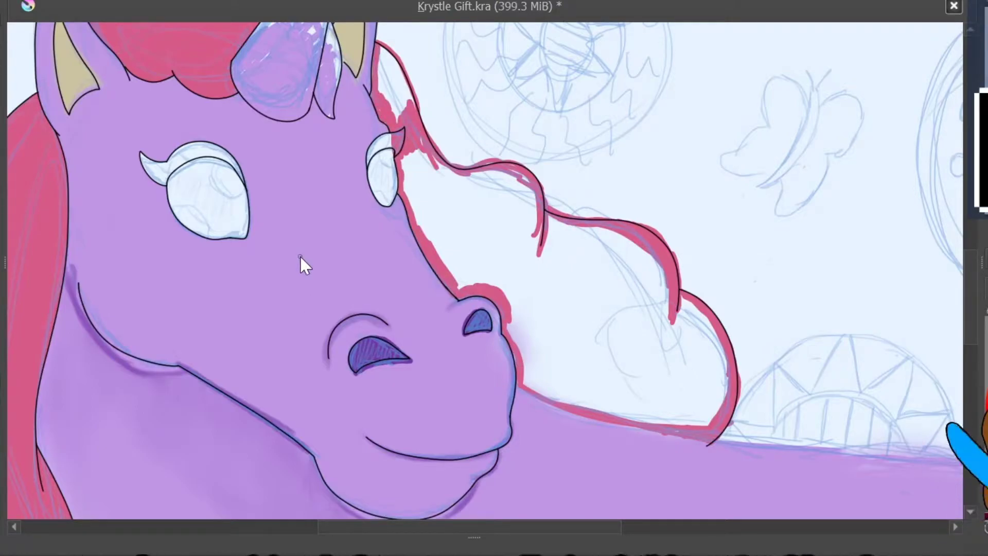
mouse_move(426, 147)
mouse_down()
mouse_move(415, 143)
mouse_move(474, 181)
mouse_move(473, 244)
mouse_up()
mouse_move(451, 197)
mouse_down()
mouse_move(536, 378)
mouse_move(651, 351)
mouse_move(535, 277)
mouse_move(520, 190)
mouse_up()
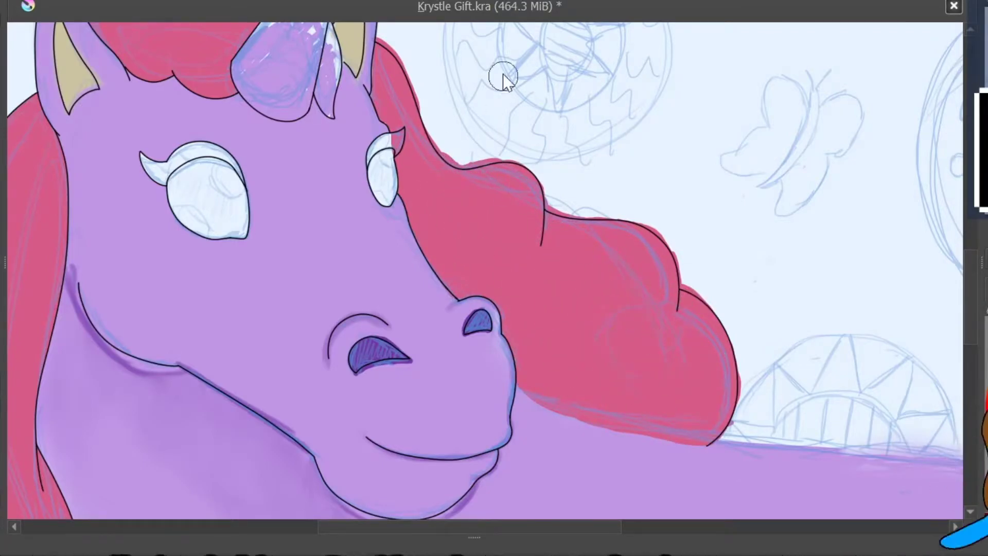
Clean up the far mane's outer edge and soften the stretch that runs down from the far ear.
scroll(745, 365, up, 2)
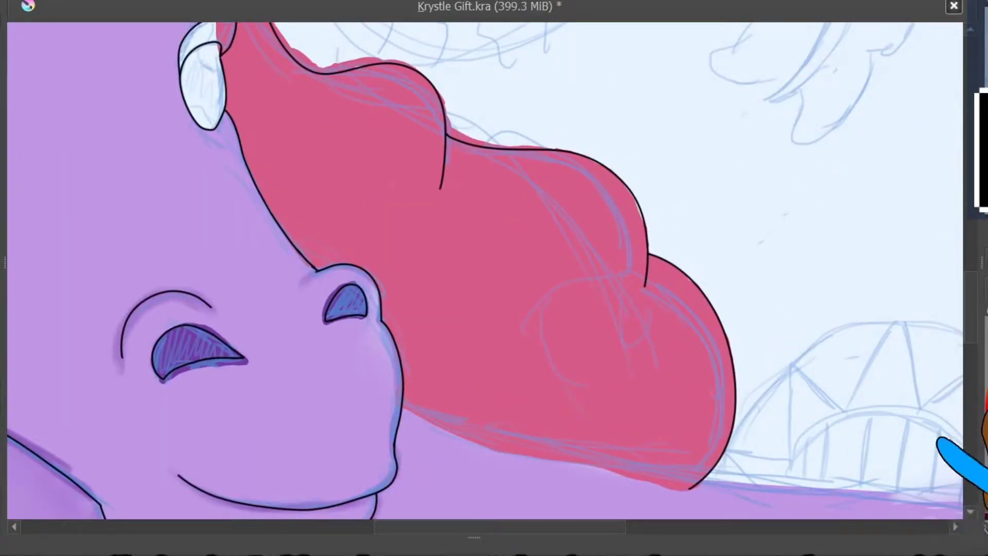
right_click(533, 141)
right_click(546, 170)
drag(546, 169, 617, 358)
right_click(285, 168)
right_click(314, 204)
drag(314, 205, 733, 321)
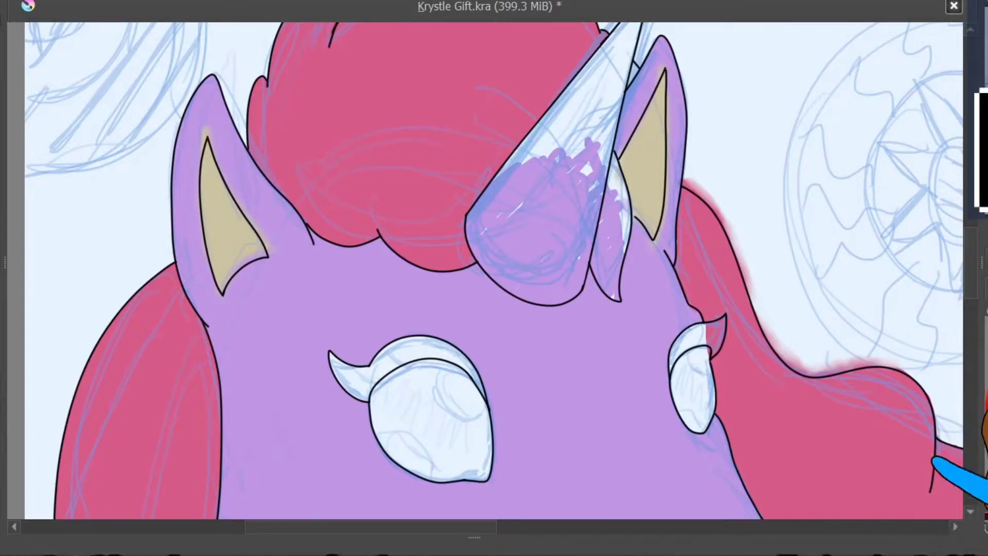
Paint the small hair strands between the horn and the far ear dark pink.
scroll(515, 232, up, 2)
drag(669, 278, 547, 278)
drag(538, 242, 550, 282)
drag(514, 355, 515, 227)
drag(540, 370, 507, 247)
scroll(484, 206, up, 3)
drag(486, 203, 459, 265)
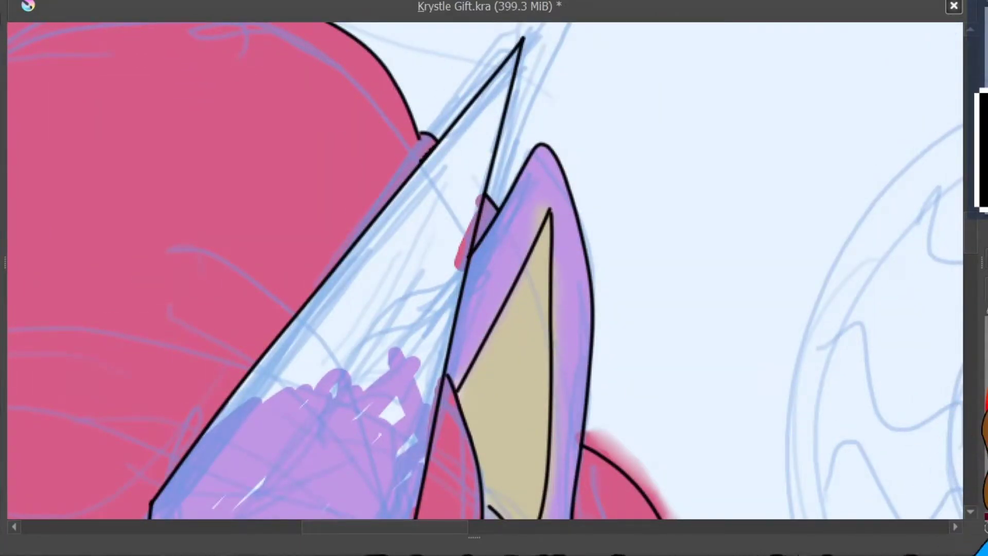
Extend the dark pink hair across the area behind the horn down to a rounded hairline at its base.
drag(435, 149, 428, 394)
drag(397, 473, 618, 237)
mouse_move(391, 335)
mouse_down()
mouse_move(586, 309)
mouse_move(483, 282)
mouse_move(598, 67)
mouse_move(630, 387)
mouse_up()
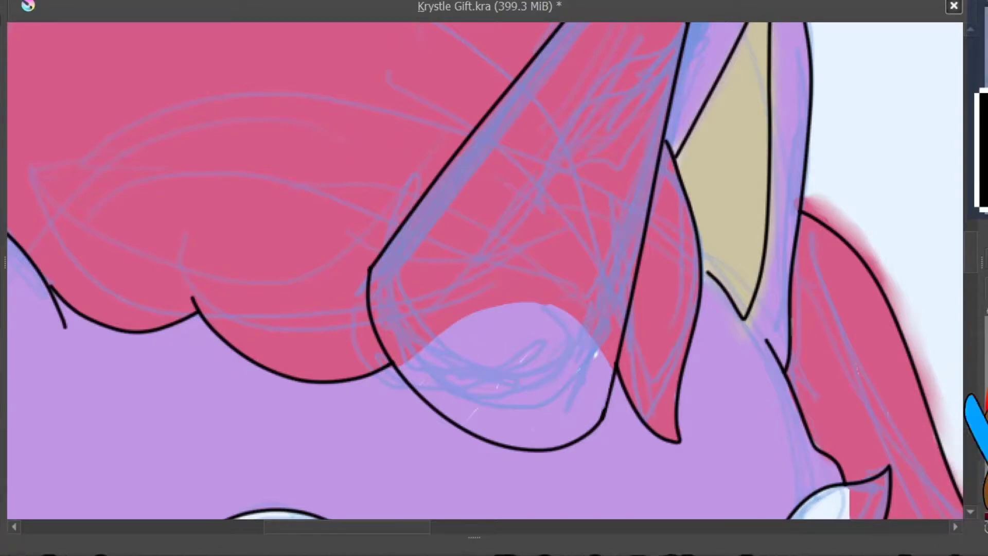
Fill the whole horn with bright yellow from its rounded base up to the tip.
mouse_move(463, 335)
mouse_down()
mouse_move(568, 369)
mouse_move(559, 434)
mouse_move(507, 418)
mouse_up()
drag(381, 370, 448, 211)
drag(412, 242, 545, 67)
mouse_move(525, 217)
mouse_down()
mouse_move(461, 315)
mouse_move(639, 119)
mouse_up()
scroll(594, 77, up, 5)
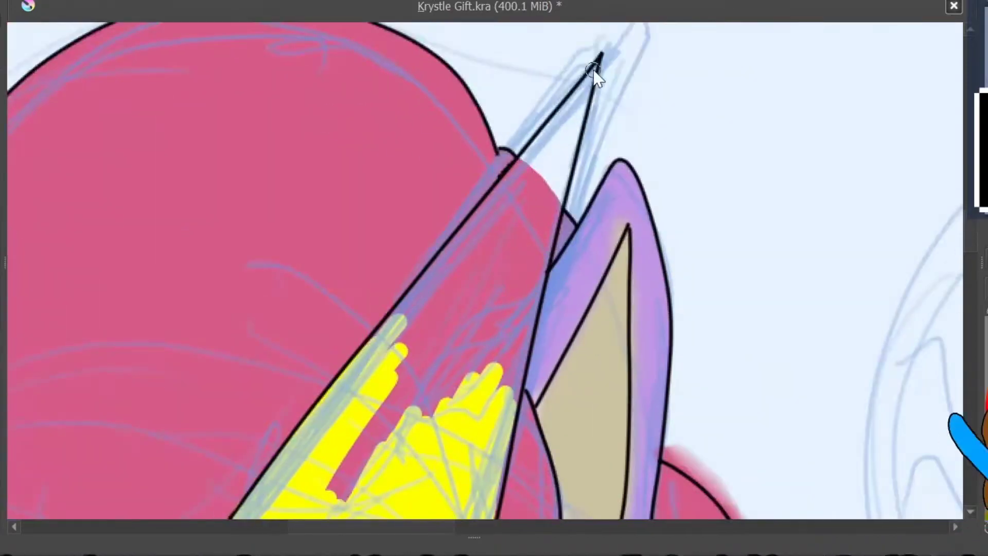
mouse_move(586, 93)
mouse_down()
mouse_move(565, 141)
mouse_move(410, 341)
mouse_move(481, 328)
mouse_up()
mouse_move(480, 327)
mouse_down()
mouse_move(604, 85)
mouse_move(594, 83)
mouse_up()
scroll(592, 82, down, 5)
Draw thin orange curved ridge lines across the yellow horn from the tip down to the base.
scroll(546, 294, up, 6)
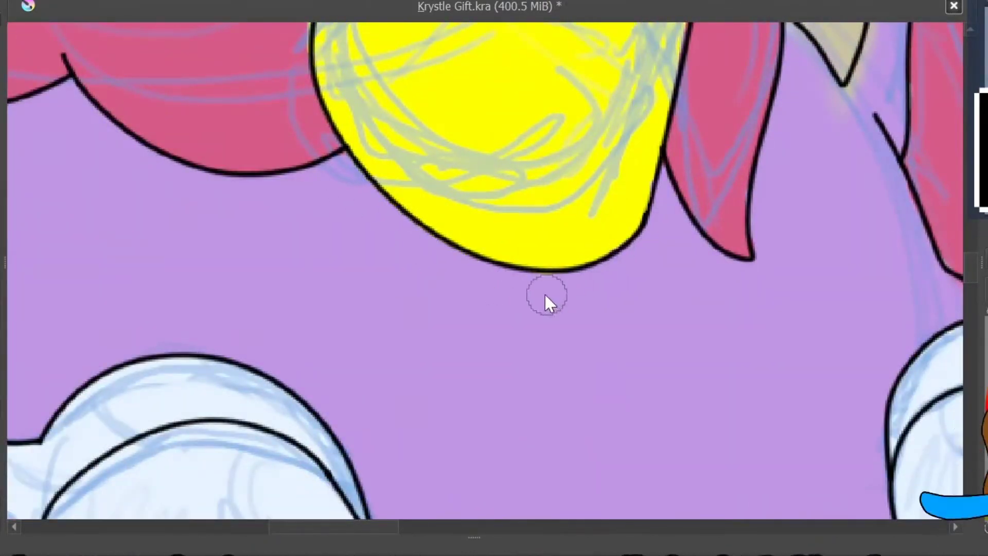
scroll(547, 293, up, 4)
scroll(574, 254, right, 5)
scroll(492, 135, up, 3)
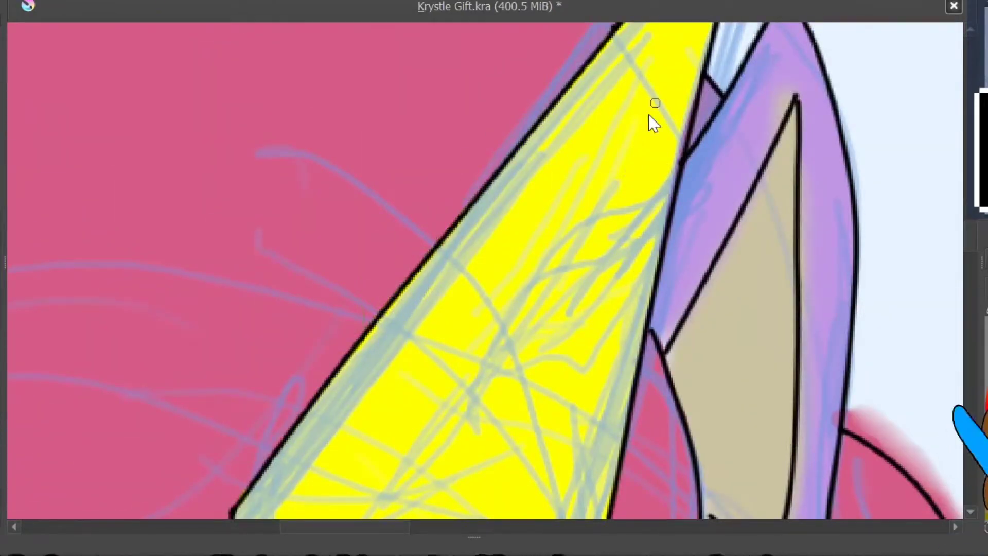
scroll(582, 264, down, 3)
scroll(436, 187, down, 2)
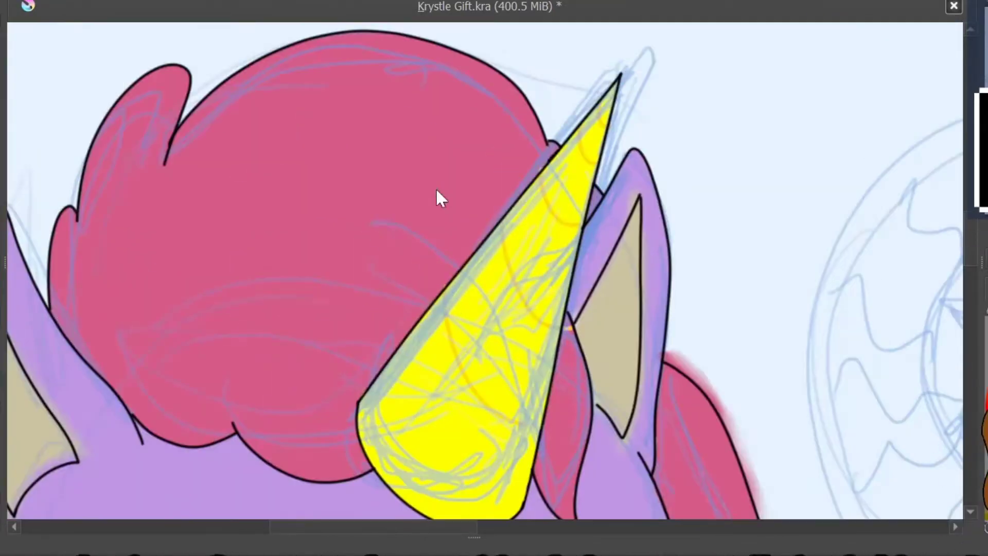
scroll(436, 188, down, 2)
scroll(448, 184, up, 3)
scroll(456, 341, up, 3)
scroll(457, 342, up, 2)
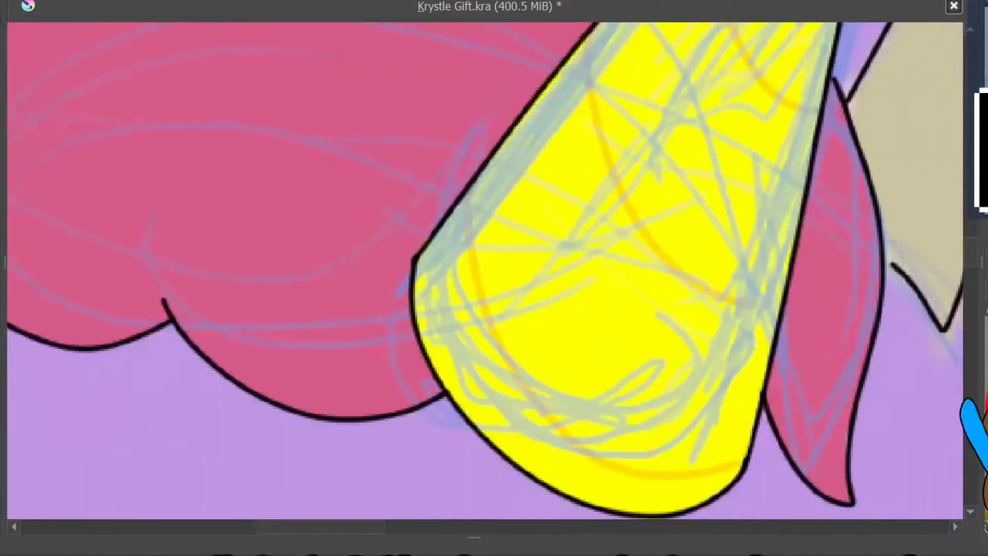
scroll(486, 270, right, 2)
Hide the ink lines and paint a pale pink rim along the horn's forelock-side edge.
mouse_move(360, 247)
mouse_down()
mouse_move(490, 62)
mouse_move(344, 268)
mouse_up()
key(shift+BackSpace)
key(shift+BackSpace)
key(shift+BackSpace)
key(shift+BackSpace)
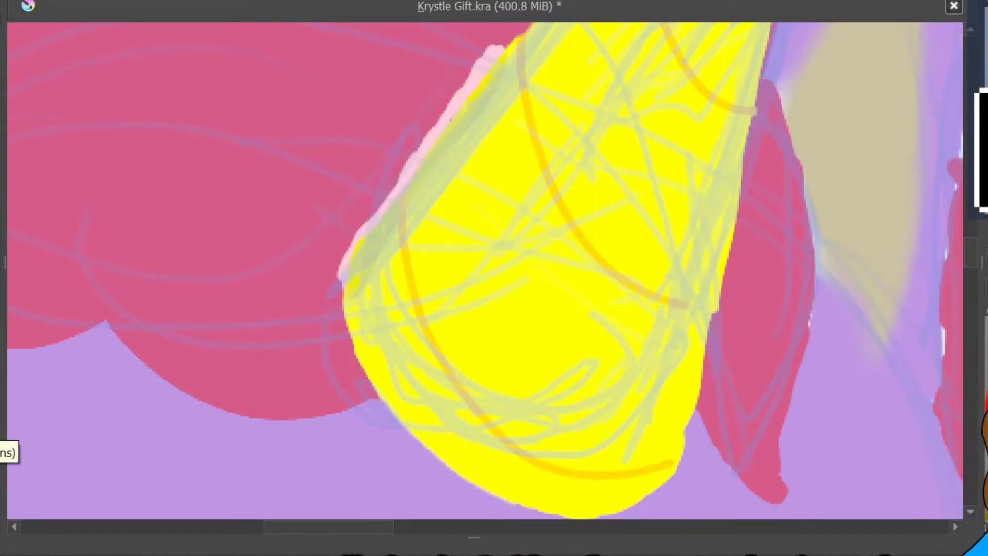
key(shift+BackSpace)
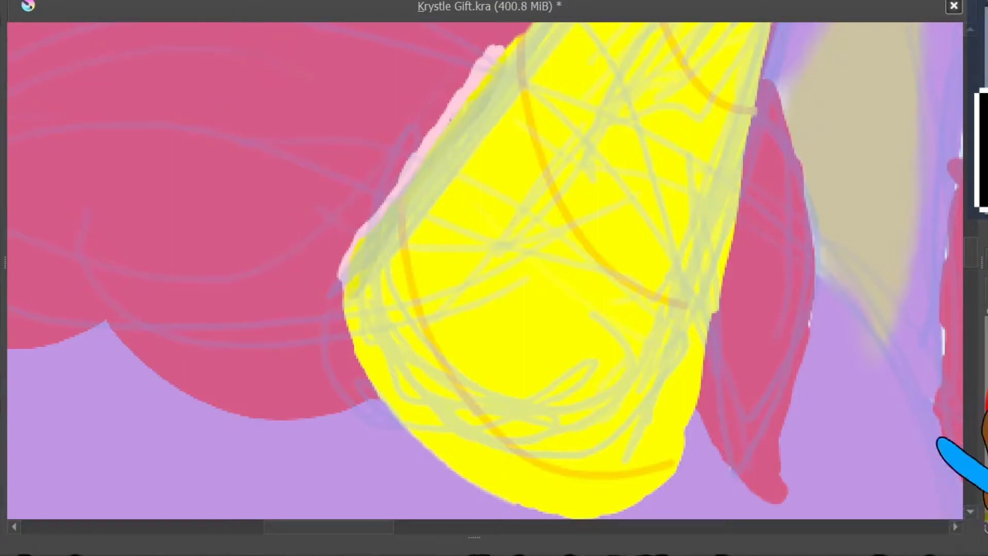
mouse_move(355, 299)
mouse_down()
mouse_move(359, 269)
mouse_move(453, 124)
mouse_up()
Paint pale cyan and white strokes along both edges of the horn and white highlight bands between its ridges.
key(minus)
right_click(496, 198)
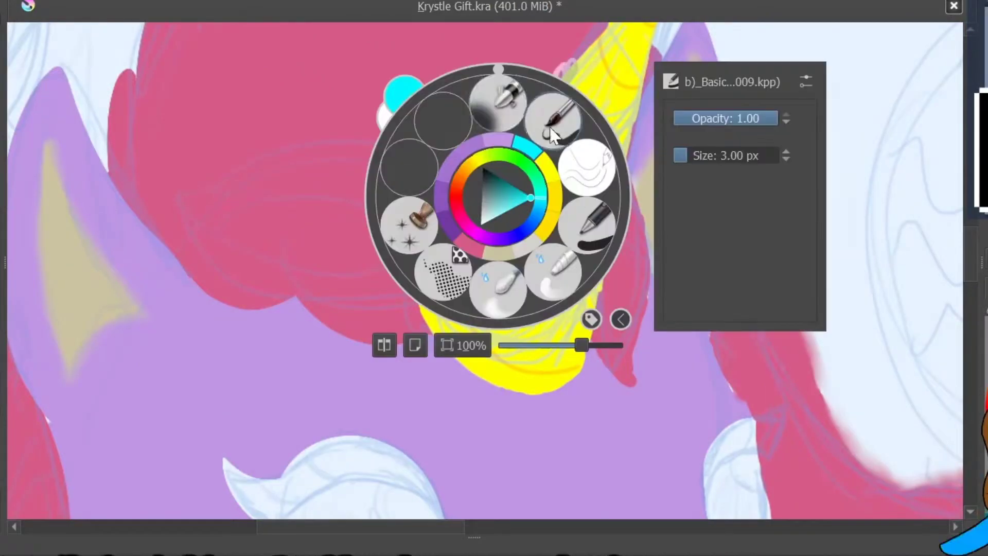
click(479, 137)
mouse_move(412, 288)
mouse_down()
mouse_move(618, 31)
mouse_move(494, 159)
mouse_up()
mouse_move(522, 214)
mouse_down()
mouse_move(452, 153)
mouse_move(400, 380)
mouse_move(279, 297)
mouse_move(399, 280)
mouse_move(448, 139)
mouse_move(498, 44)
mouse_up()
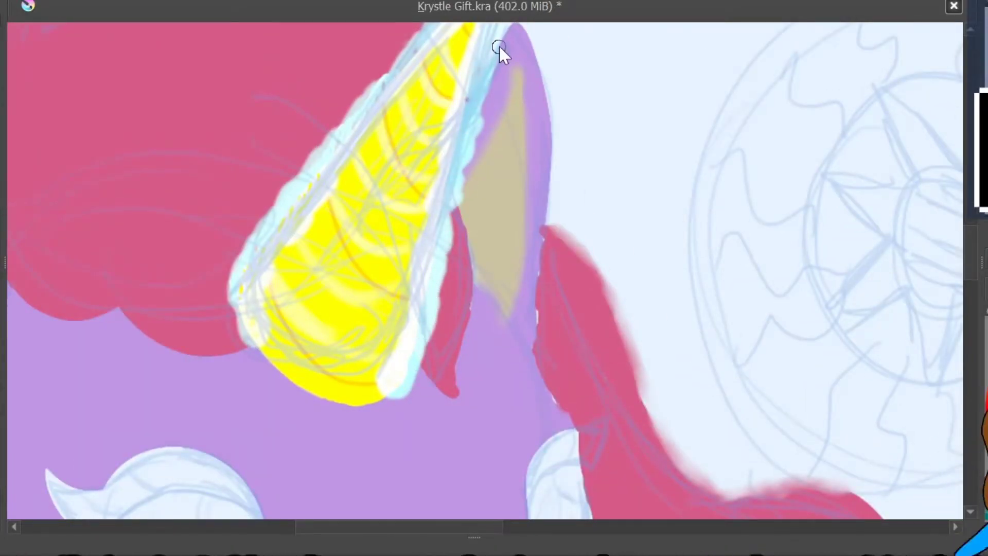
Blend the white highlights into the horn's yellow and soften the cyan glow around its edges.
drag(423, 268, 577, 396)
mouse_move(450, 331)
mouse_down()
mouse_move(556, 449)
mouse_move(618, 284)
mouse_move(592, 463)
mouse_up()
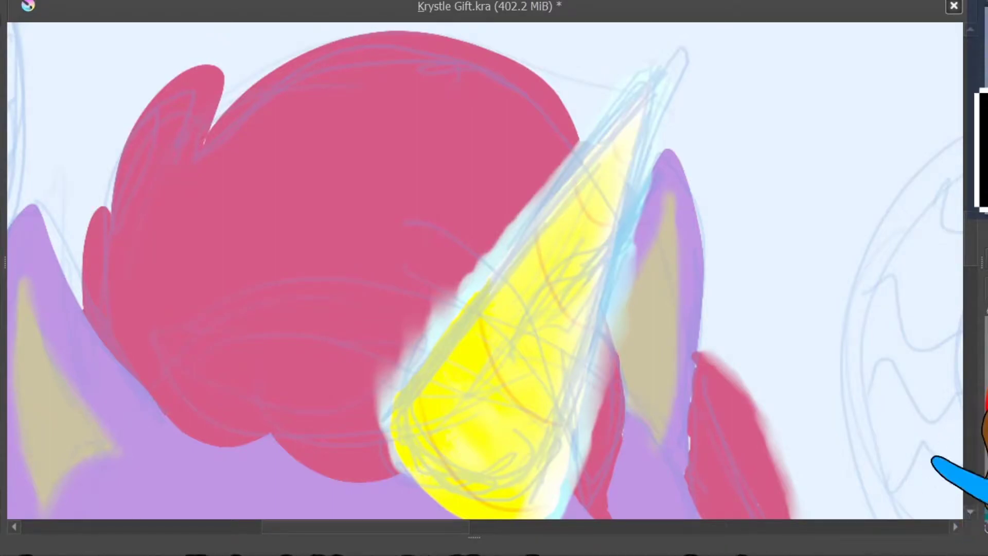
drag(563, 402, 507, 190)
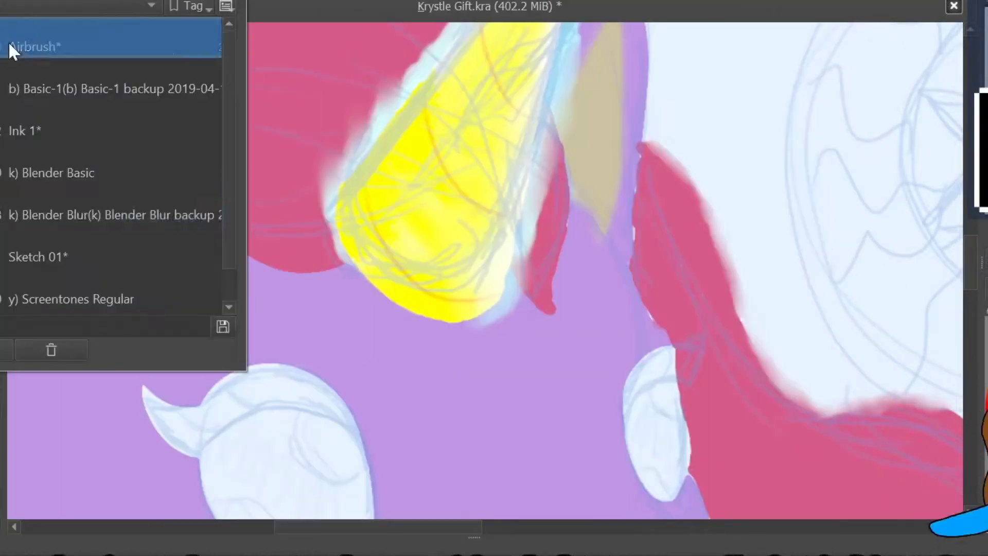
Airbrush soft white along the horn's edges and undo the thick pale cyan strokes on both sides.
click(11, 44)
drag(567, 91, 388, 347)
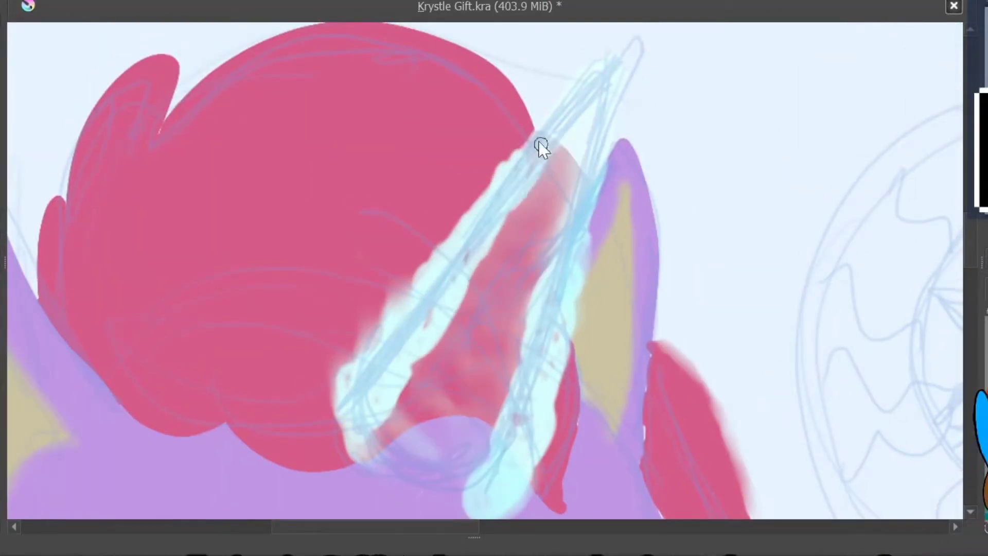
key(ctrl+z)
key(ctrl+z)
key(ctrl+z)
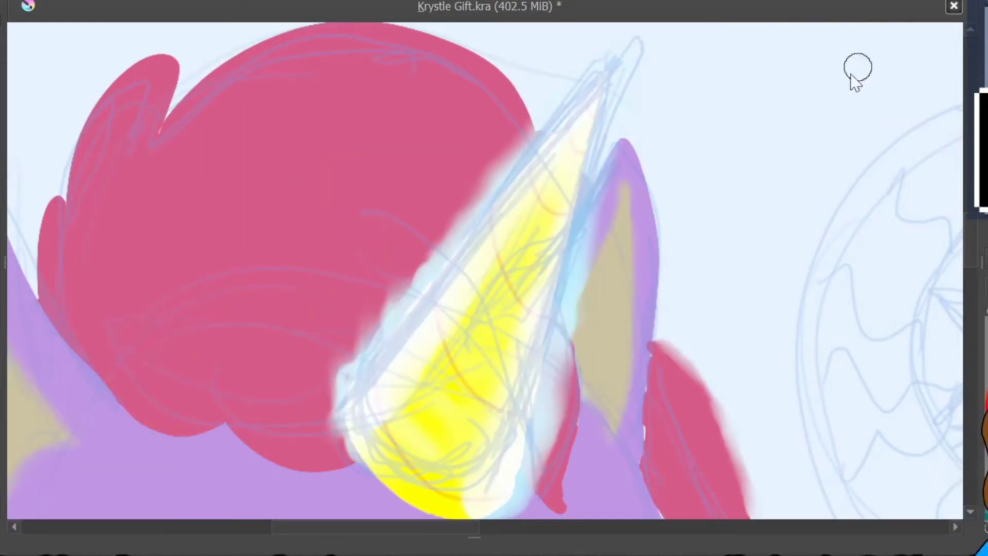
Try an orange background with a pale green band, and replace it with a solid pale green fill behind the unicorn.
key(2)
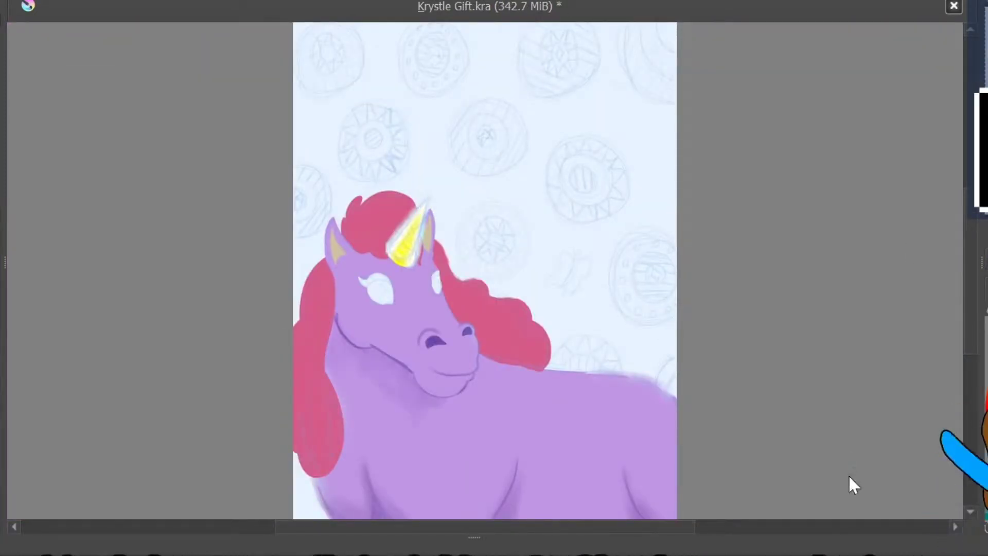
click(536, 89)
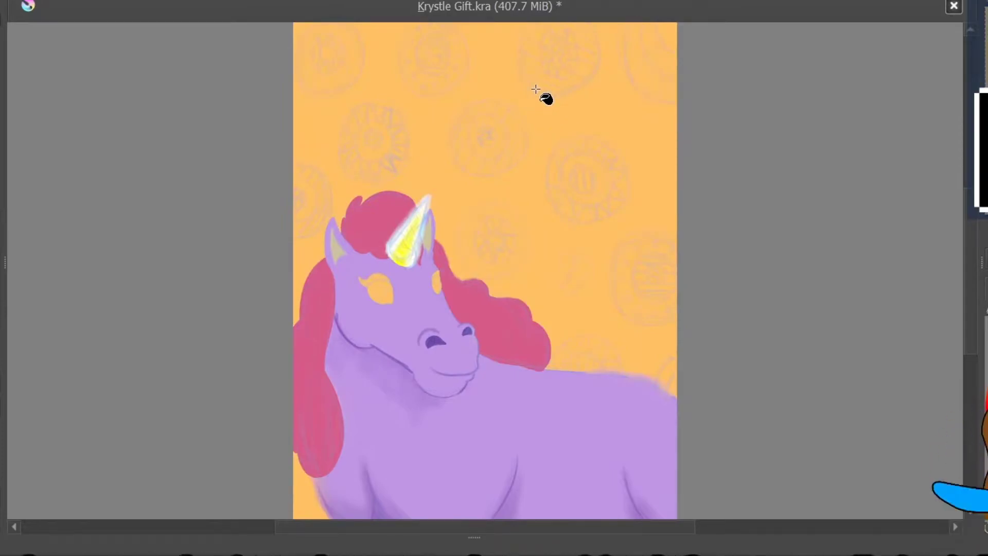
mouse_move(309, 232)
mouse_down()
mouse_move(626, 192)
mouse_move(273, 218)
mouse_move(546, 194)
mouse_up()
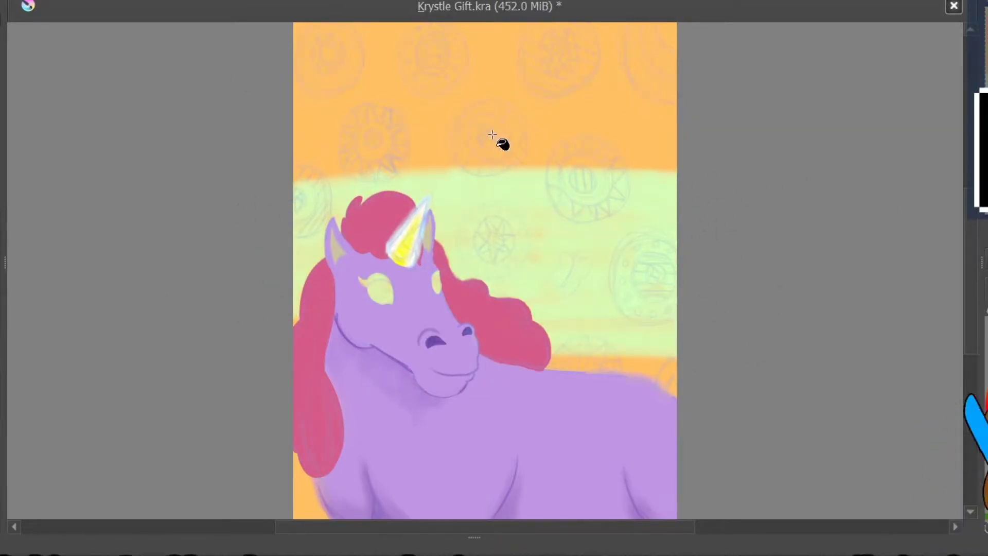
key(BackSpace)
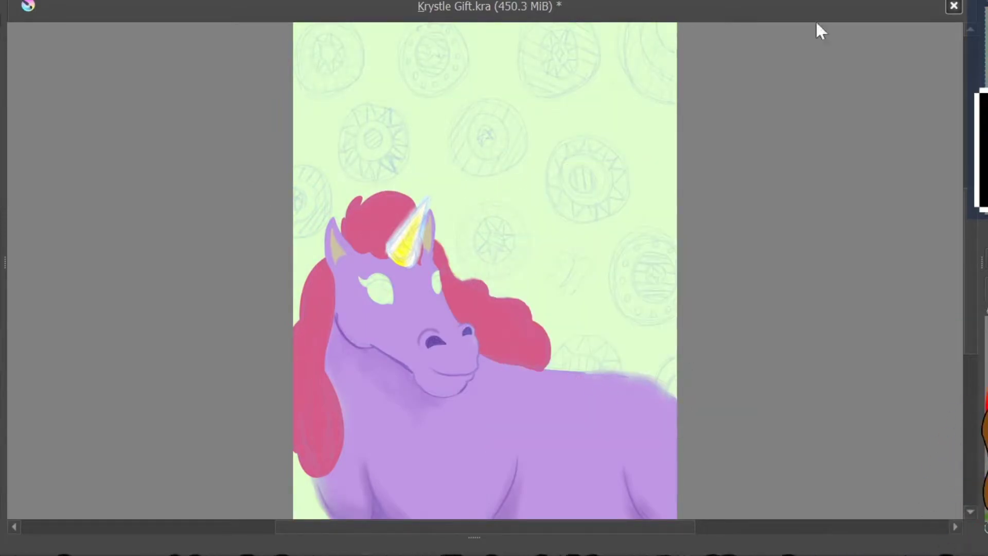
Outline the tail above the rump at the picture's edge and fill it with the mane's pink.
scroll(741, 402, up, 5)
drag(320, 289, 418, 142)
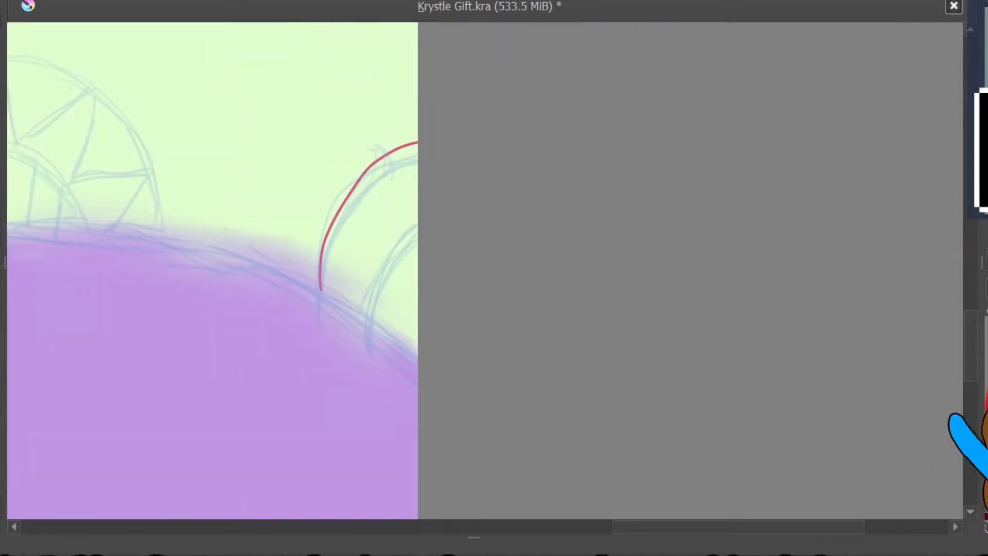
mouse_move(417, 142)
mouse_down()
mouse_move(322, 288)
mouse_move(360, 170)
mouse_move(412, 371)
mouse_move(391, 335)
mouse_up()
mouse_move(399, 277)
mouse_down()
mouse_move(448, 134)
mouse_move(415, 191)
mouse_move(325, 137)
mouse_up()
Clean up the purple edge of the unicorn's back between the mane and the tail, including under the mane.
scroll(324, 137, down, 3)
mouse_move(532, 267)
mouse_down()
mouse_move(556, 265)
mouse_move(607, 301)
mouse_up()
mouse_move(461, 195)
mouse_down()
mouse_move(564, 260)
mouse_move(403, 221)
mouse_move(518, 264)
mouse_up()
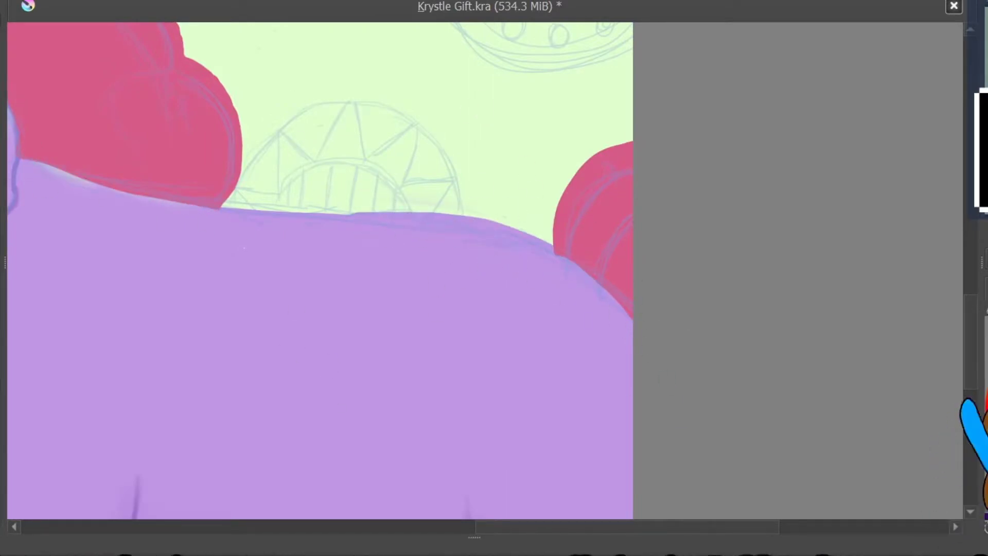
drag(85, 177, 345, 352)
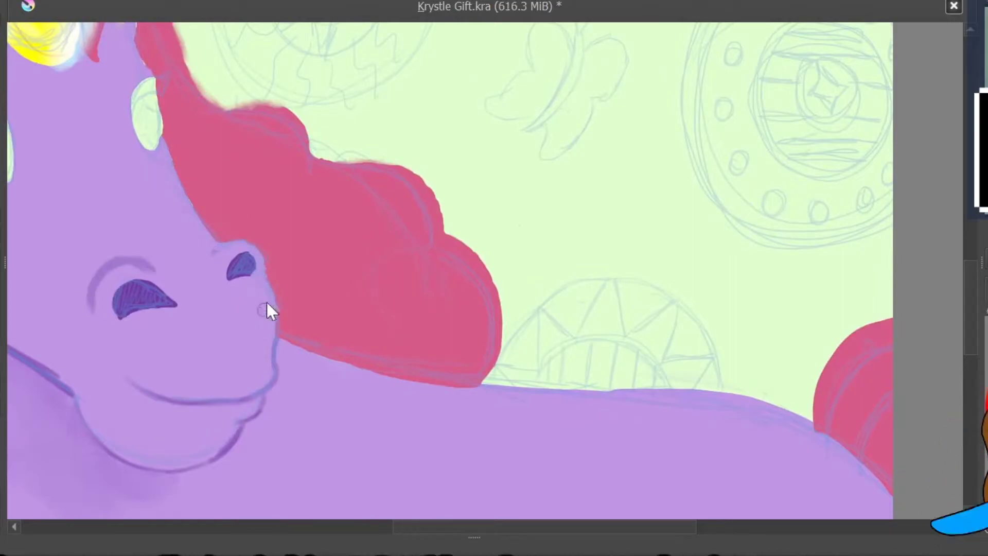
scroll(349, 309, up, 2)
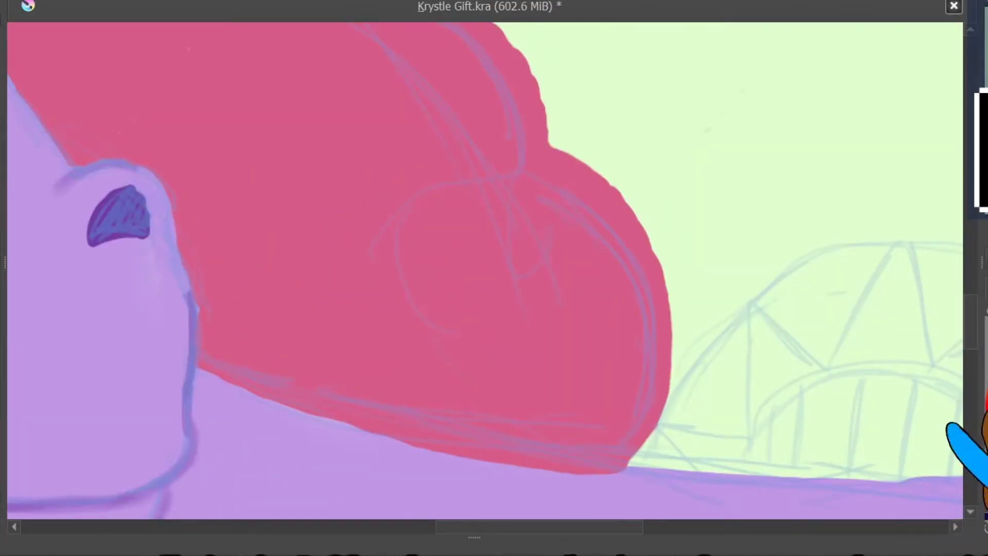
key(2)
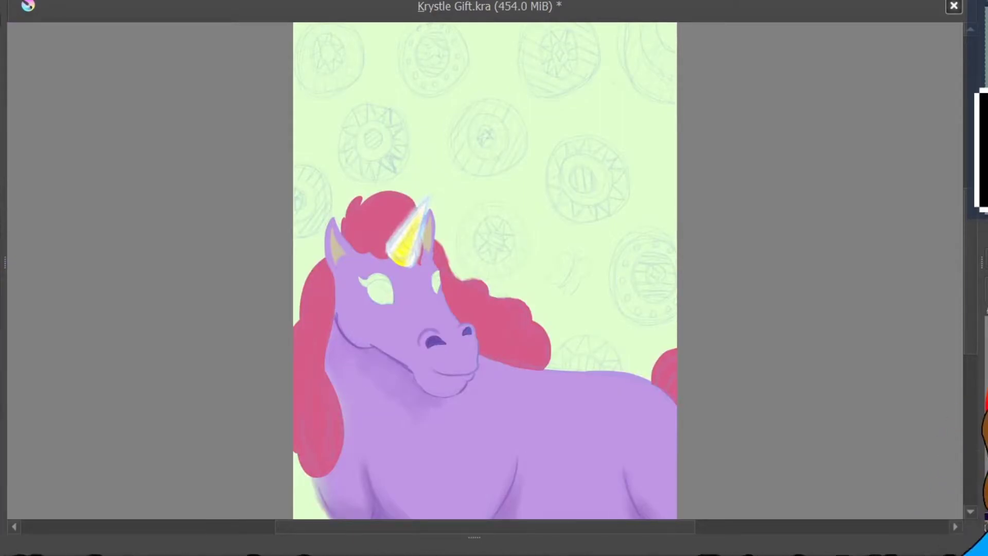
Show the ink lines and paint the nearer eye's upper lid and lash dark purple.
scroll(401, 362, up, 2)
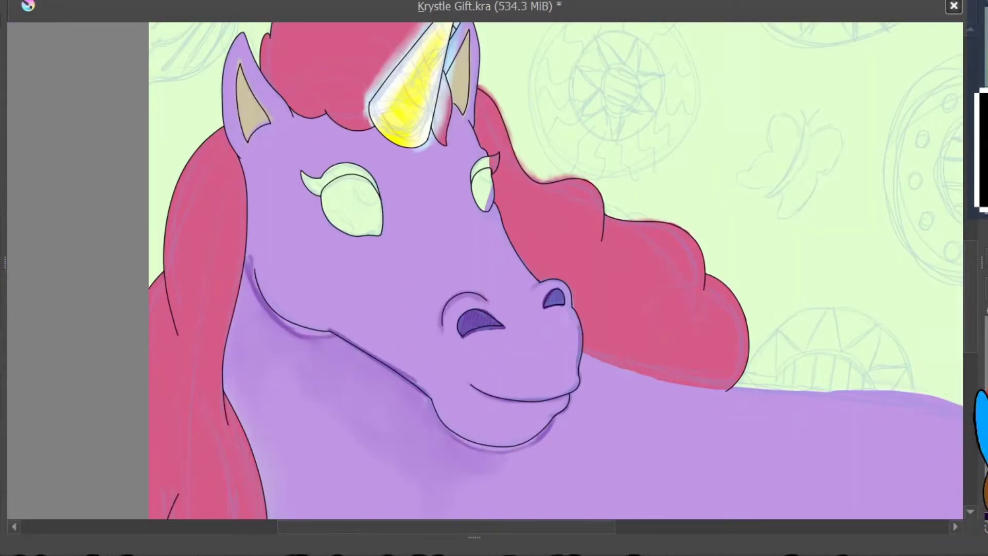
scroll(372, 187, up, 4)
drag(343, 120, 387, 242)
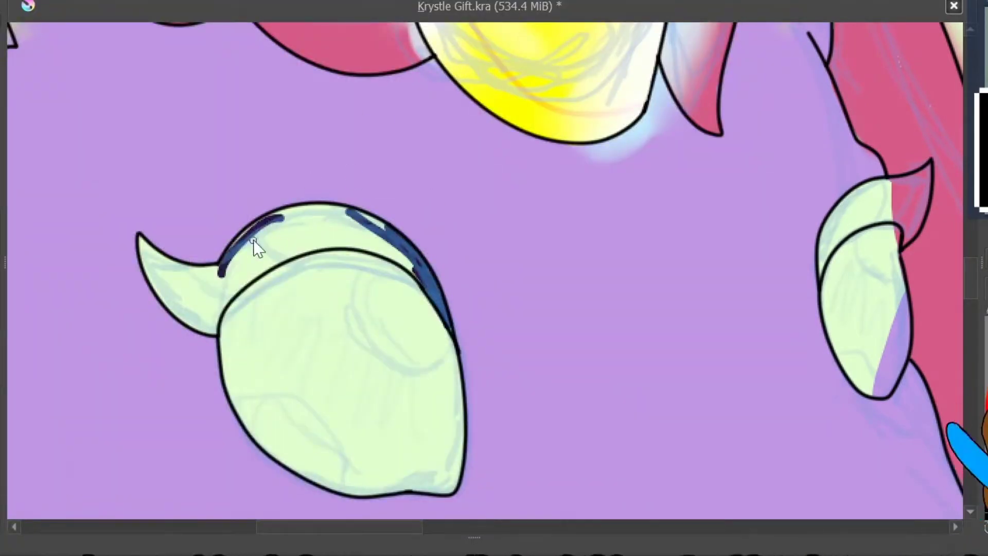
mouse_move(254, 247)
mouse_down()
mouse_move(331, 249)
mouse_move(315, 221)
mouse_move(257, 242)
mouse_up()
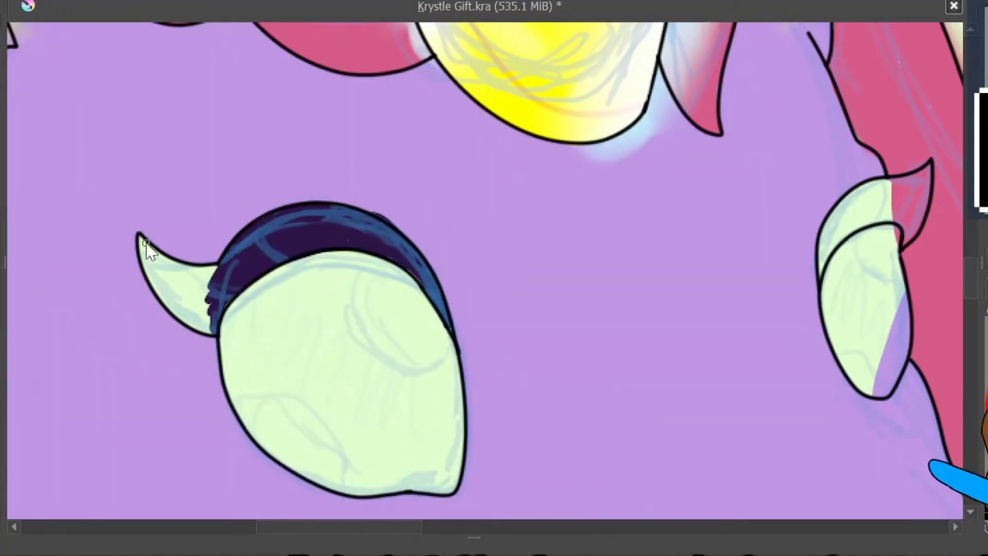
drag(149, 256, 200, 317)
Paint the farther eye's upper lid and lash in the same dark purple.
drag(841, 250, 592, 154)
drag(592, 119, 570, 154)
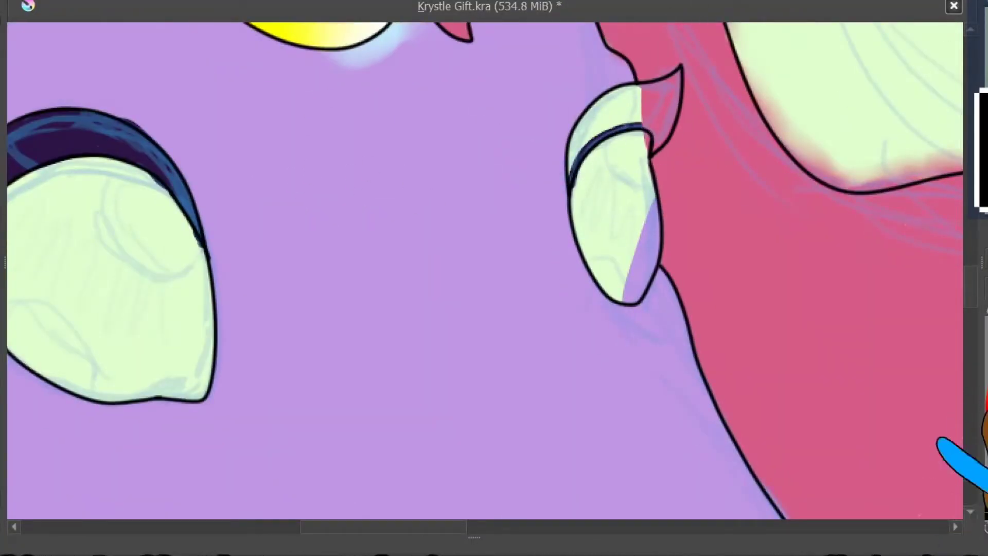
drag(651, 146, 663, 103)
drag(574, 149, 637, 124)
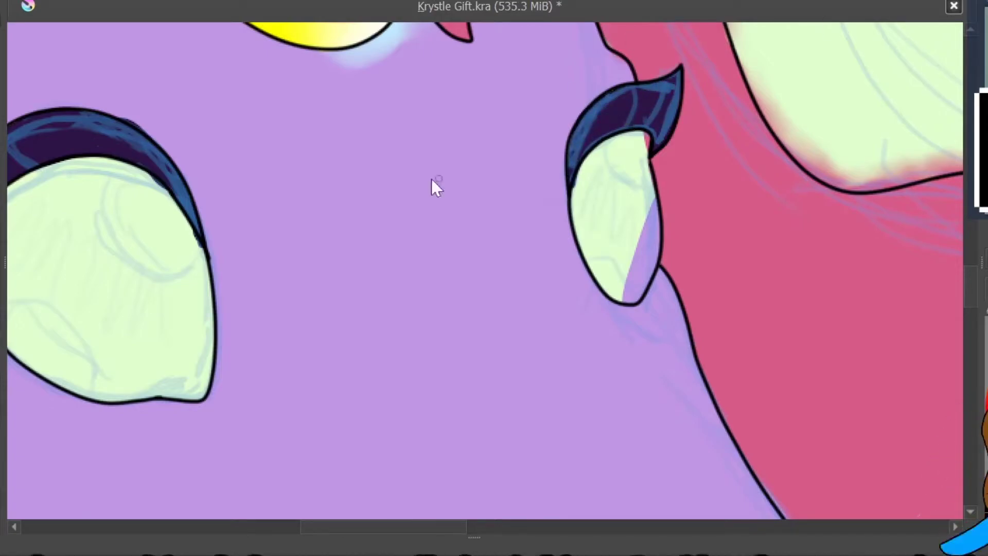
Hide the sketch lines, select the inside of both eyes and fill them with dark blue.
drag(578, 260, 952, 404)
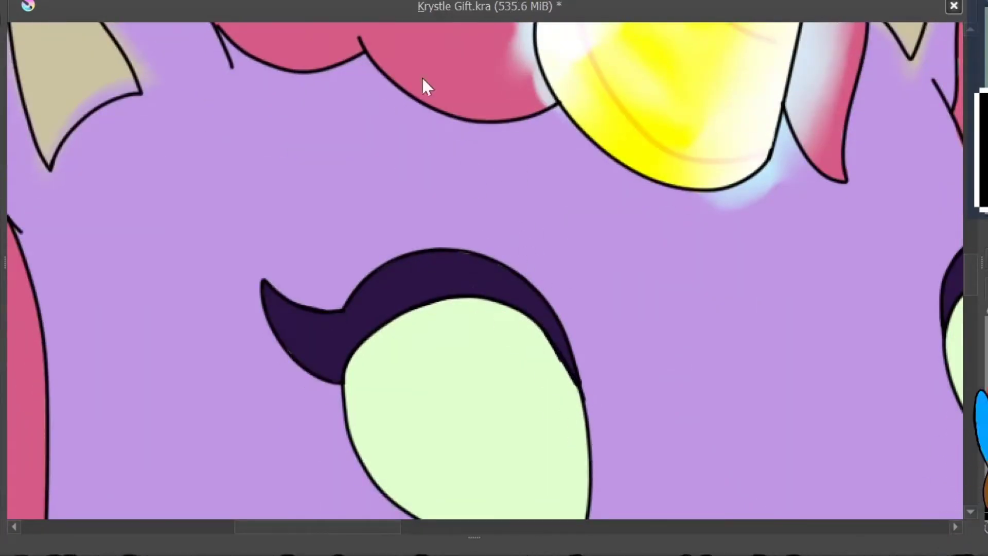
drag(333, 357, 117, 244)
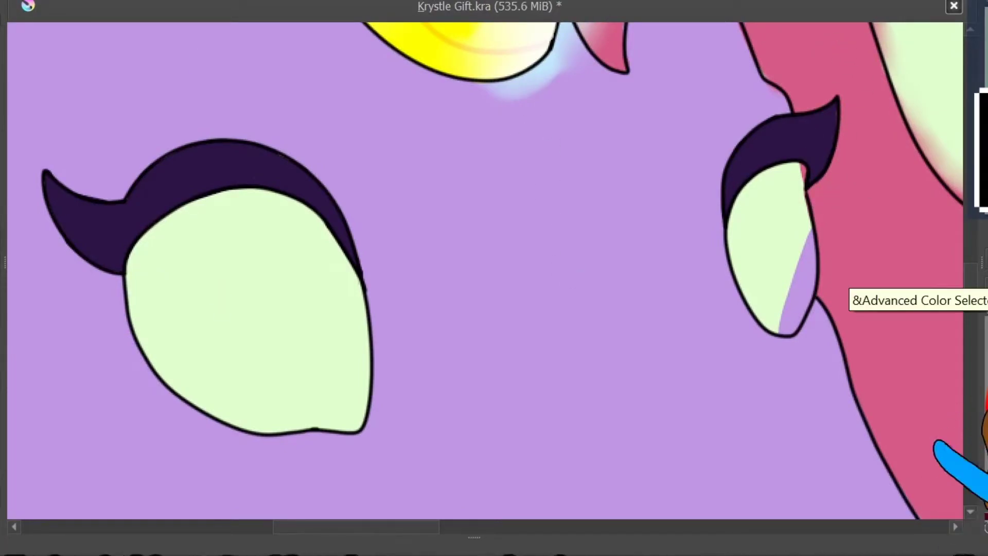
click(242, 288)
shift+click(794, 206)
click(264, 286)
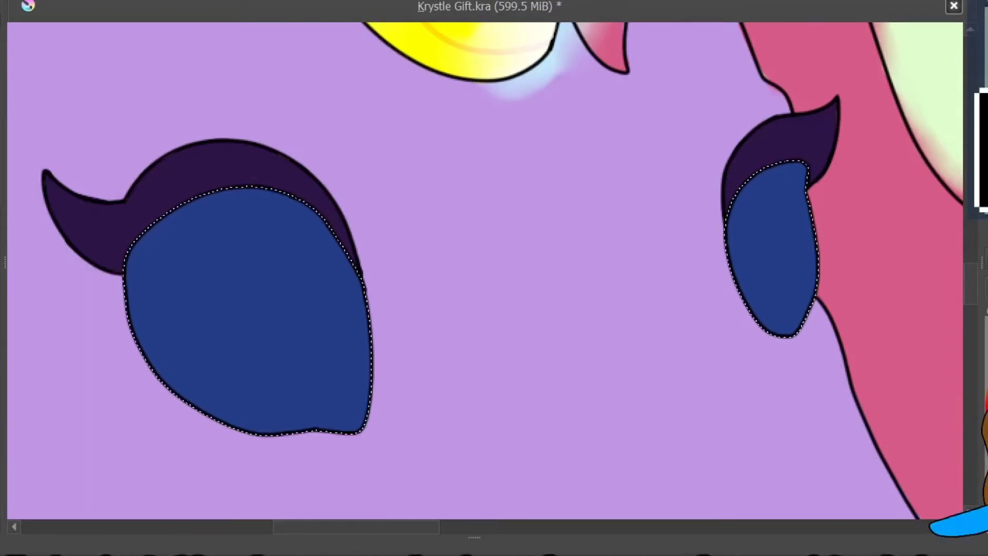
Paint lighter blue patches along the lower and upper edges of both eyes.
drag(134, 315, 330, 423)
mouse_move(767, 311)
mouse_down()
mouse_move(812, 265)
mouse_move(771, 309)
mouse_up()
mouse_move(142, 314)
mouse_down()
mouse_move(196, 377)
mouse_move(252, 414)
mouse_up()
drag(744, 185, 803, 172)
mouse_move(337, 306)
mouse_down()
mouse_move(252, 189)
mouse_move(324, 250)
mouse_up()
Dot small bright cyan spots across both eyes.
click(207, 225)
click(290, 273)
click(217, 353)
click(753, 202)
click(785, 286)
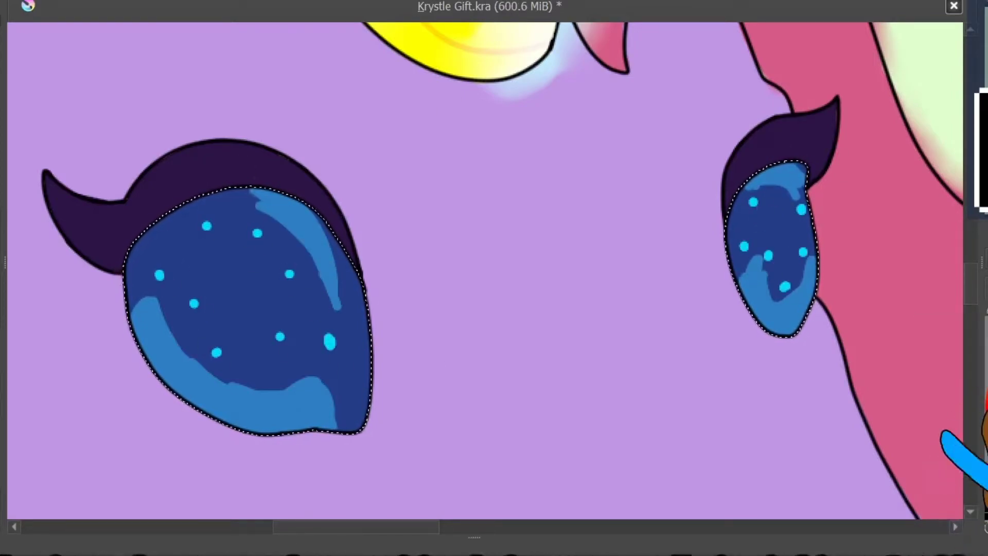
Blend the blue patches and dots in both eyes and paint navy pupils and corners over them.
drag(776, 213, 791, 233)
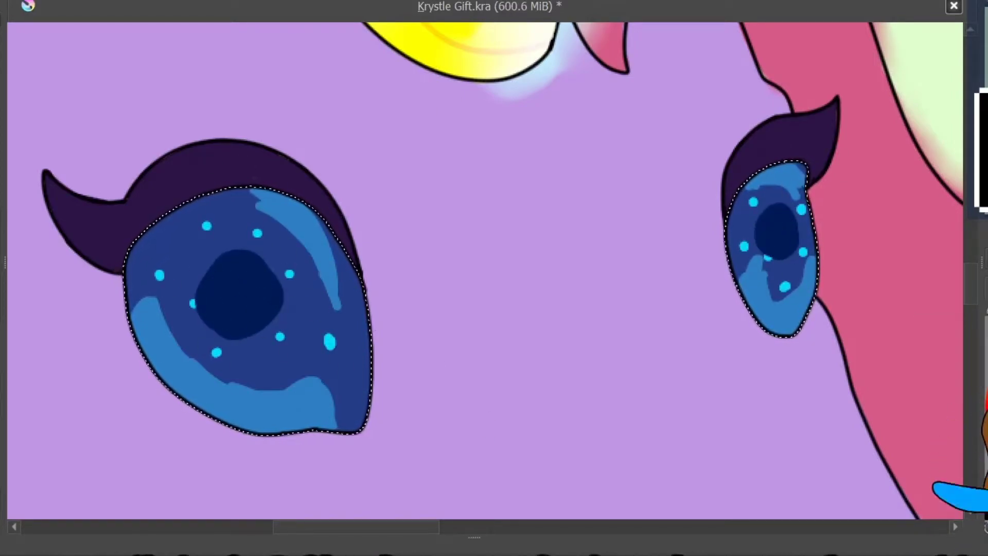
click(328, 314)
click(297, 363)
mouse_move(355, 402)
mouse_down()
mouse_move(137, 311)
mouse_move(194, 379)
mouse_move(153, 315)
mouse_move(293, 397)
mouse_up()
mouse_move(746, 206)
mouse_down()
mouse_move(775, 316)
mouse_move(798, 232)
mouse_move(783, 252)
mouse_up()
mouse_move(227, 271)
mouse_down()
mouse_move(352, 413)
mouse_move(311, 335)
mouse_move(270, 363)
mouse_move(297, 296)
mouse_move(224, 254)
mouse_up()
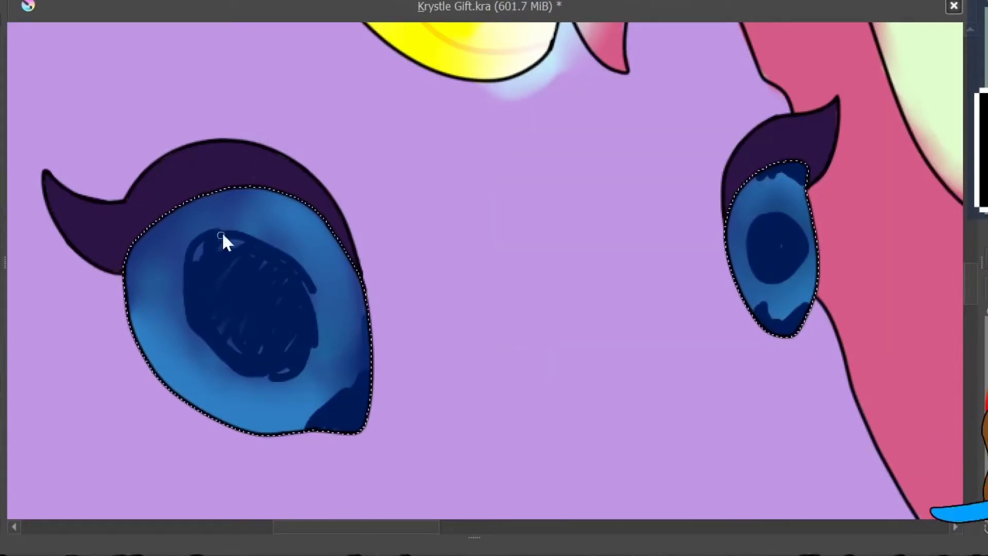
Paint navy rims around both irises and add light blue dabs and strokes around the pupils.
mouse_move(170, 375)
mouse_down()
mouse_move(326, 228)
mouse_move(326, 114)
mouse_move(733, 265)
mouse_move(764, 290)
mouse_up()
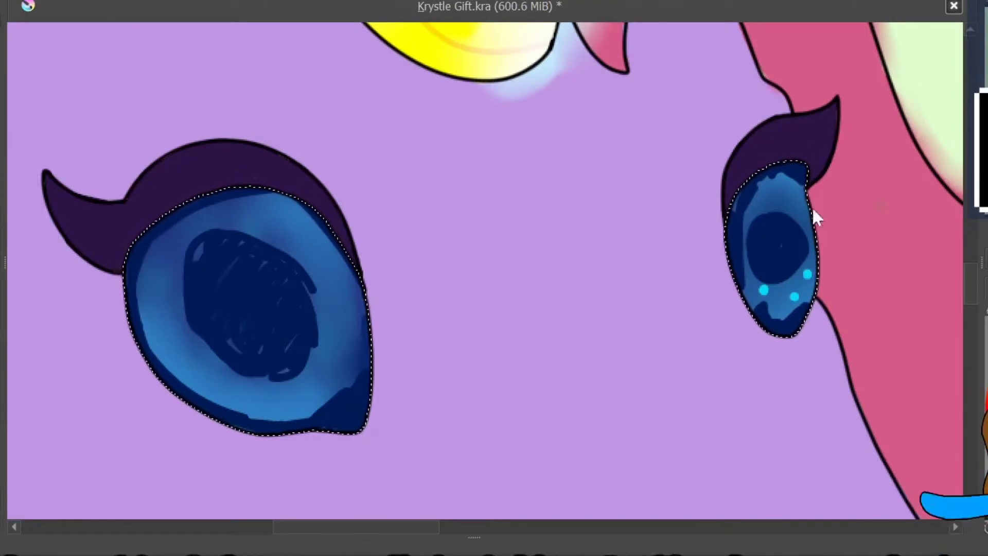
drag(741, 242, 785, 191)
mouse_move(334, 337)
mouse_down()
mouse_move(177, 283)
mouse_move(270, 236)
mouse_up()
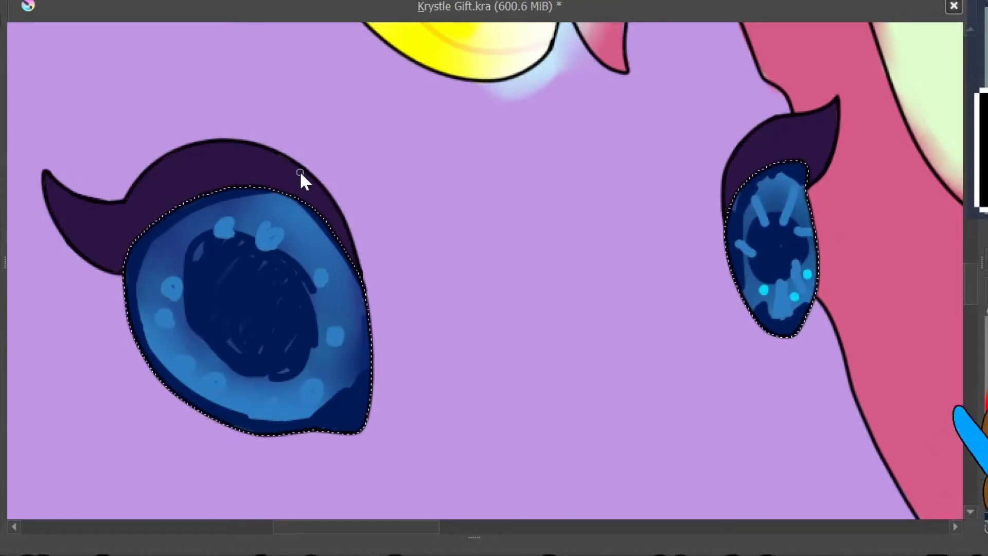
drag(744, 272, 752, 281)
Dot more light blue spots over the nearer eye's pupil and around the irises of both eyes.
click(307, 310)
click(270, 332)
click(273, 283)
click(223, 350)
click(219, 306)
click(237, 281)
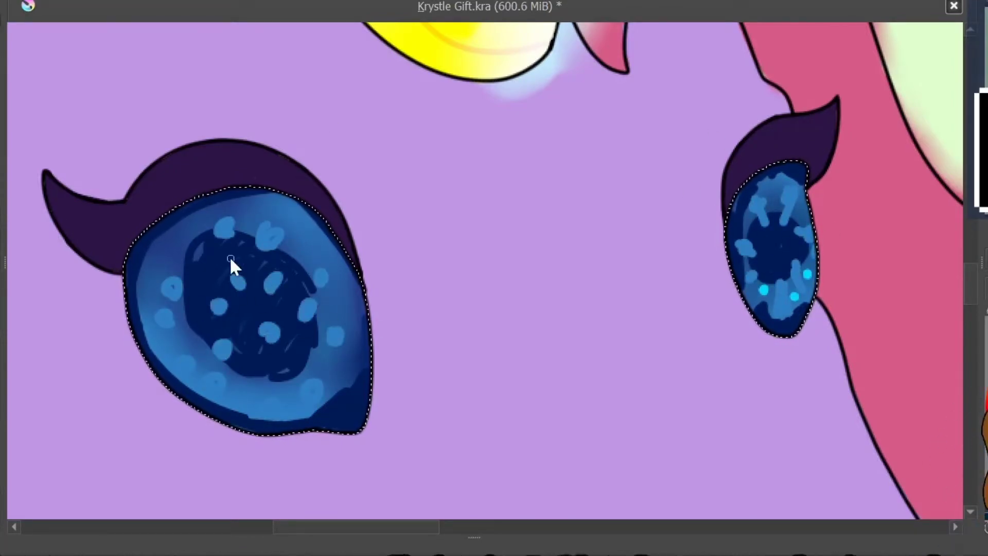
click(776, 193)
click(745, 221)
click(747, 271)
click(262, 378)
click(250, 208)
click(163, 339)
click(212, 266)
Blend the light blue spots and navy pupils of both eyes into a soft blue gradient.
mouse_move(288, 391)
mouse_down()
mouse_move(342, 304)
mouse_move(220, 346)
mouse_move(205, 276)
mouse_up()
drag(319, 216, 257, 425)
drag(761, 206, 806, 278)
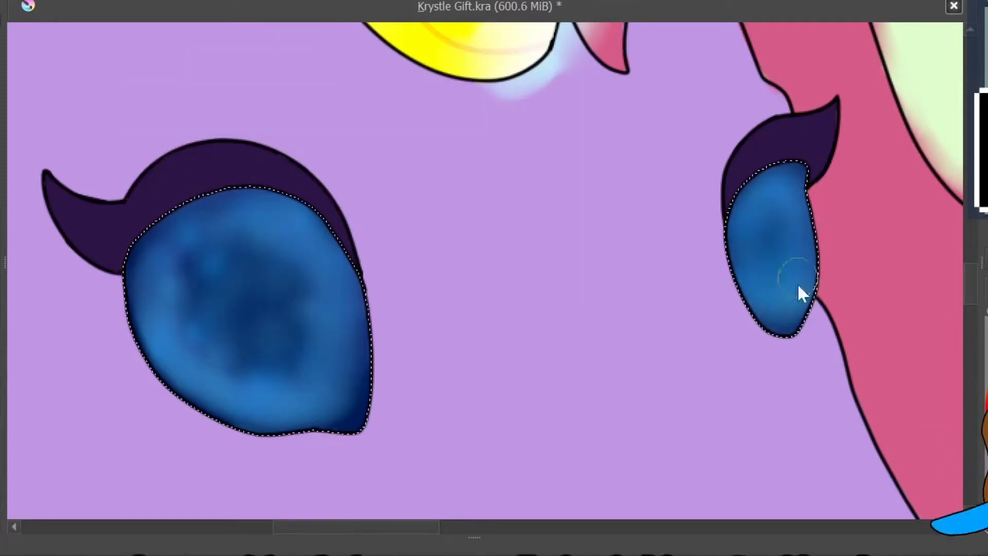
Compare lighter and darker variations of the eyes' blue shading and keep the deep blue, high-contrast version.
key(ctrl+z)
key(ctrl+z)
key(ctrl+shift+z)
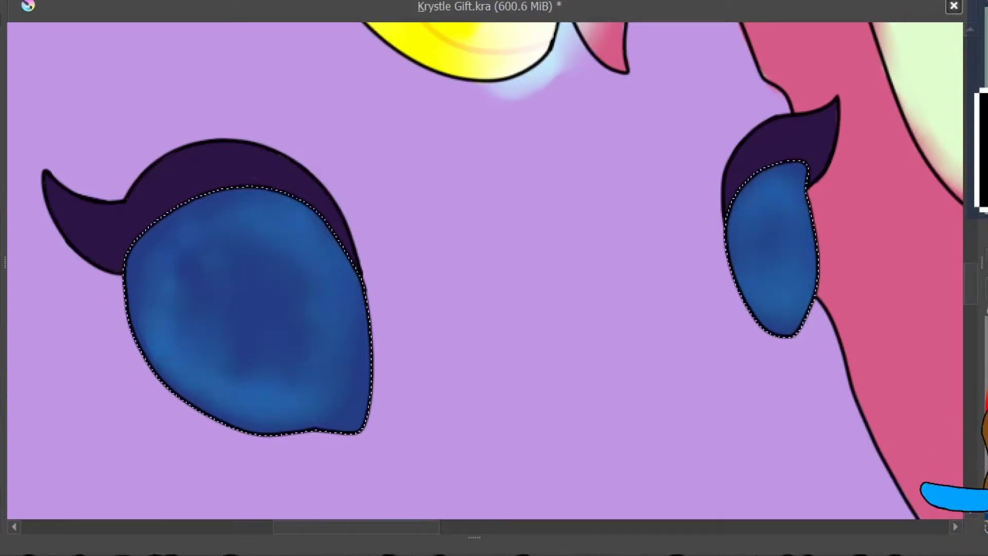
key(ctrl+z)
key(ctrl+shift+z)
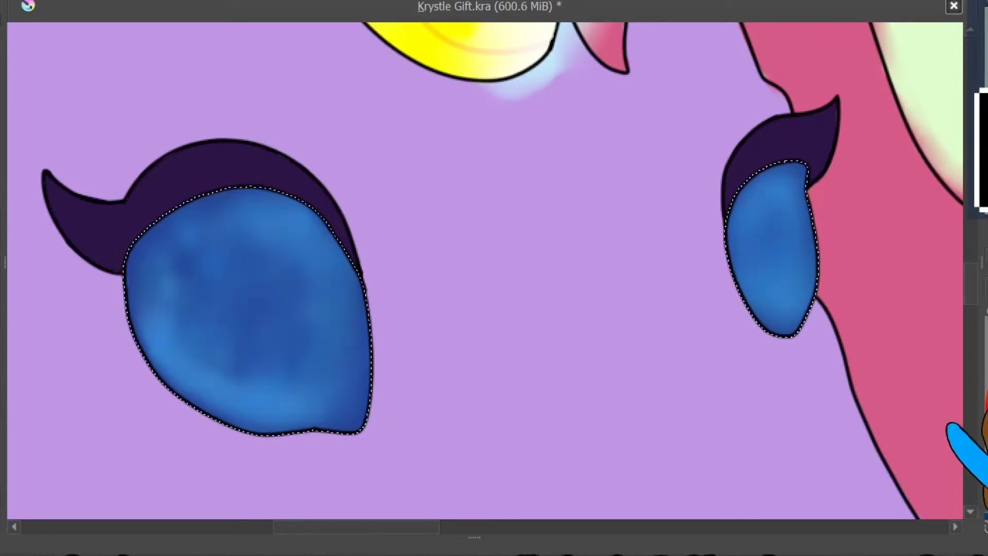
key(ctrl+z)
key(ctrl+z)
key(ctrl+shift+z)
key(ctrl+shift+z)
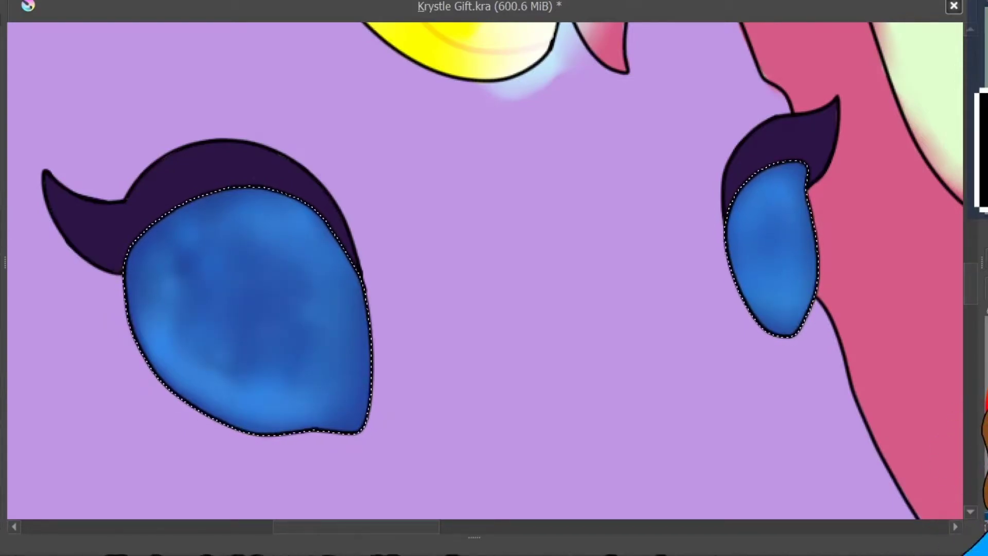
key(ctrl+z)
key(ctrl+shift+z)
key(ctrl+z)
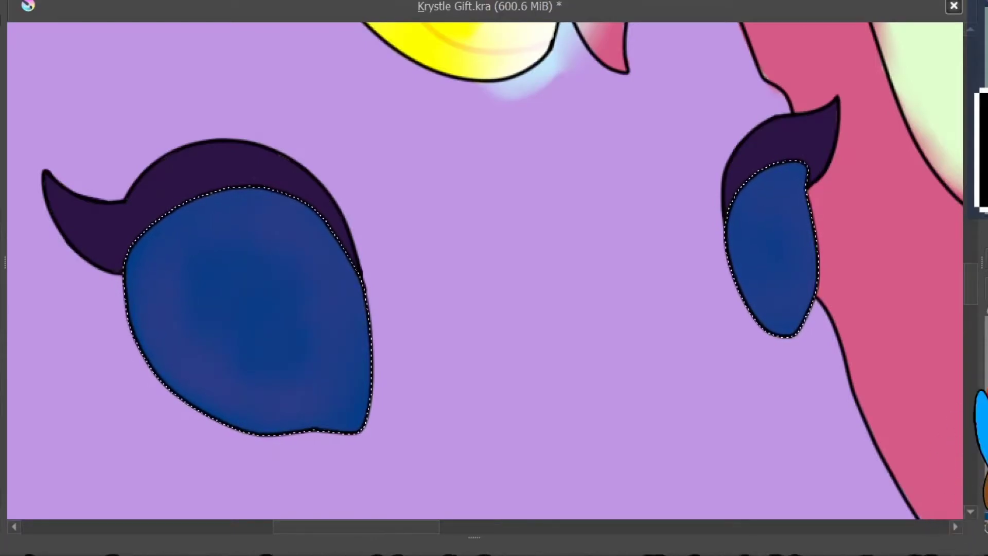
key(ctrl+shift+z)
key(ctrl+z)
key(ctrl+shift+z)
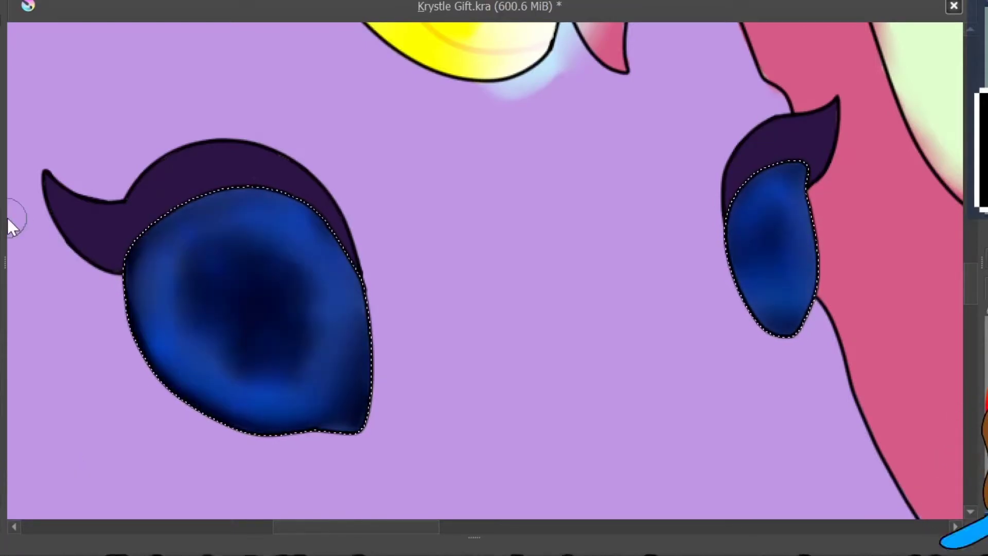
Dot royal blue, bright azure and pale blue spots of varied sizes across both eyes.
click(263, 322)
click(291, 335)
click(315, 378)
click(264, 375)
click(337, 334)
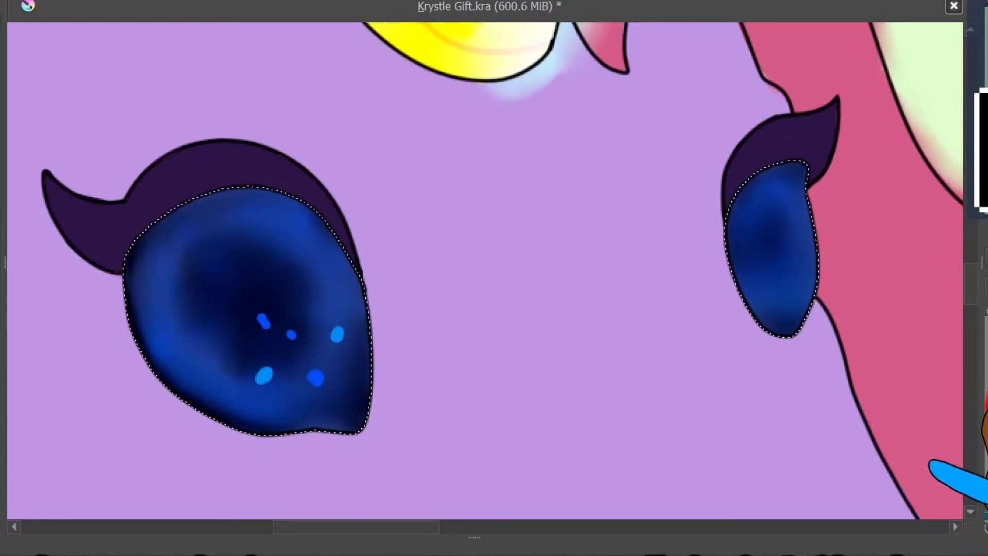
drag(236, 256, 220, 330)
mouse_move(788, 233)
mouse_down()
mouse_move(764, 304)
mouse_move(750, 245)
mouse_move(772, 314)
mouse_up()
drag(327, 297, 179, 329)
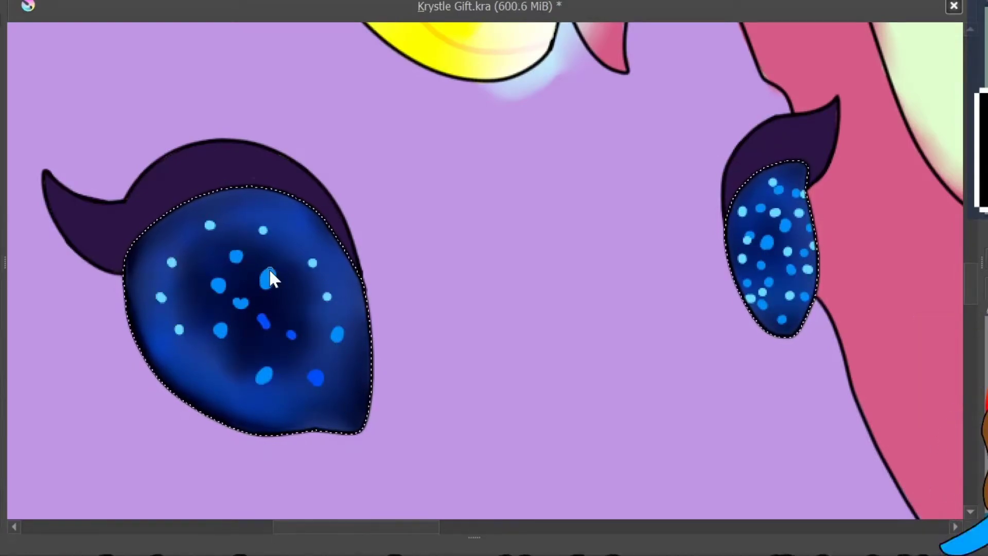
Scatter small white and light blue dots over the eyes and blend all the spots softly into the blue.
mouse_move(256, 249)
mouse_down()
mouse_move(770, 193)
mouse_move(319, 331)
mouse_move(212, 248)
mouse_move(221, 331)
mouse_move(324, 404)
mouse_up()
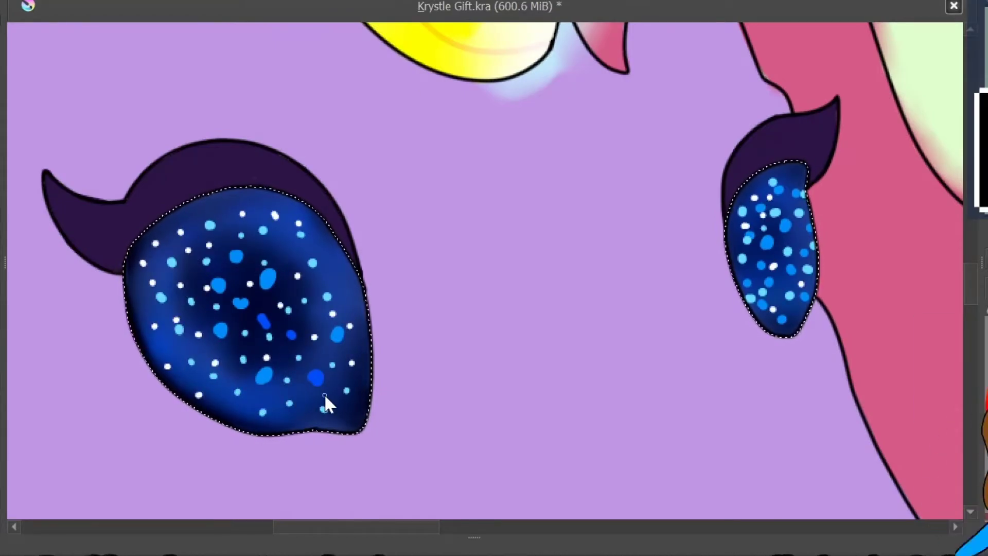
mouse_move(269, 359)
mouse_down()
mouse_move(281, 428)
mouse_move(342, 452)
mouse_move(767, 349)
mouse_move(751, 106)
mouse_up()
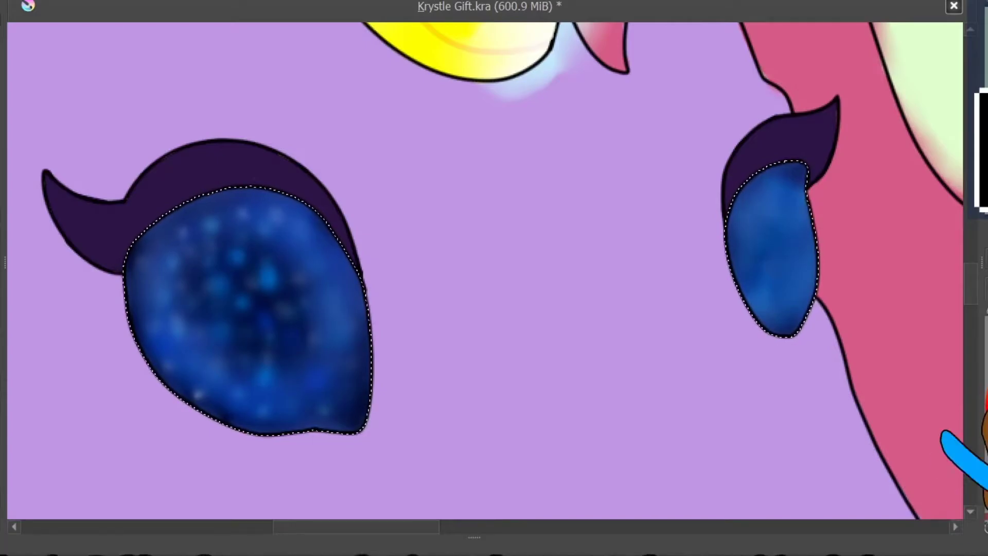
Dot small pink and light blue specks over the unicorn's far, smaller eye.
click(745, 213)
click(747, 235)
click(763, 248)
click(781, 253)
click(801, 263)
click(758, 292)
click(784, 300)
click(776, 203)
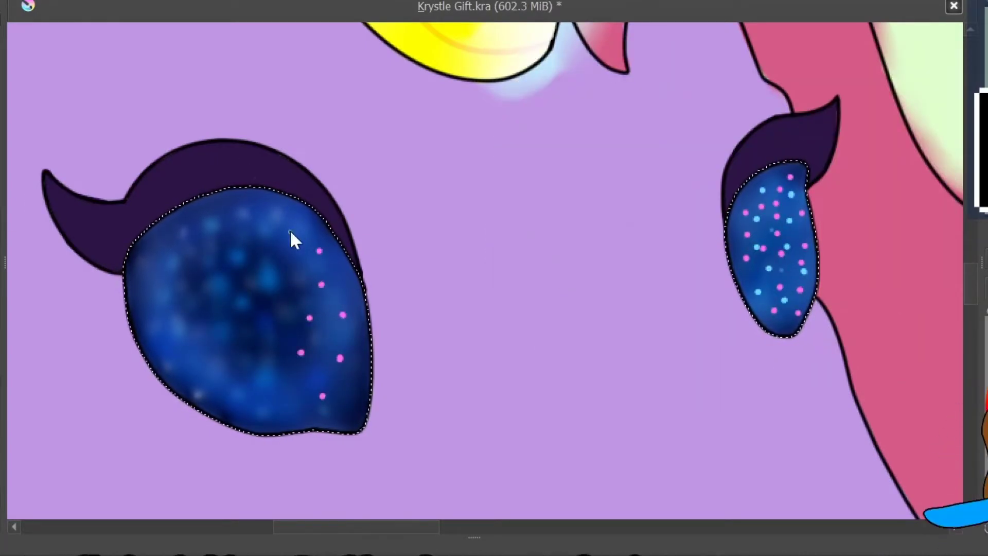
Scatter small pink and light blue specks across the whole near, larger eye.
click(294, 393)
click(326, 339)
click(340, 396)
click(283, 203)
click(215, 223)
click(153, 248)
click(144, 288)
click(181, 368)
click(335, 271)
click(355, 373)
click(303, 408)
click(257, 298)
click(197, 382)
click(155, 345)
click(175, 246)
click(209, 207)
click(242, 234)
click(208, 249)
click(247, 262)
Add more light blue dots to the far eye and a few purple dots to both eyes.
click(764, 302)
click(776, 276)
click(797, 256)
click(803, 228)
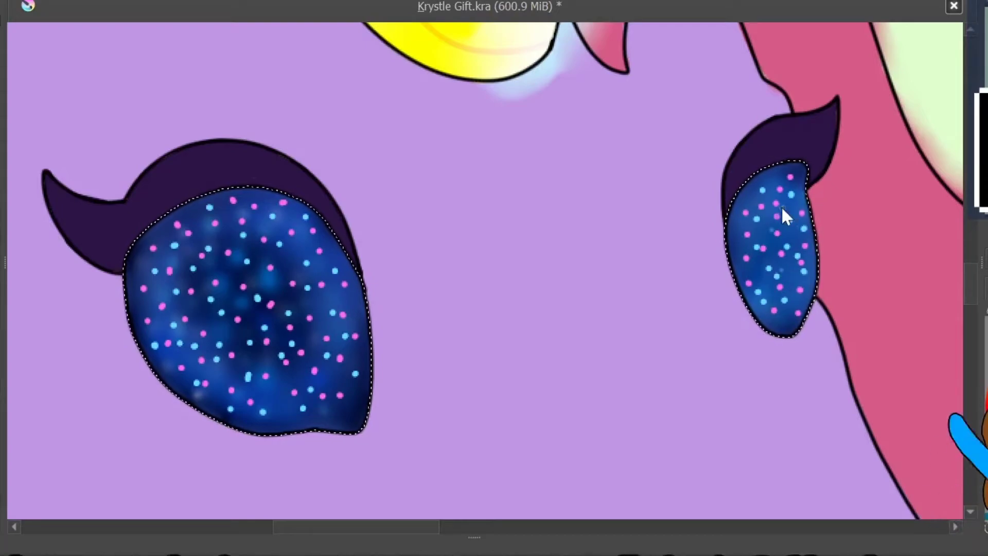
click(783, 320)
click(796, 237)
click(788, 264)
click(811, 263)
click(258, 269)
click(235, 295)
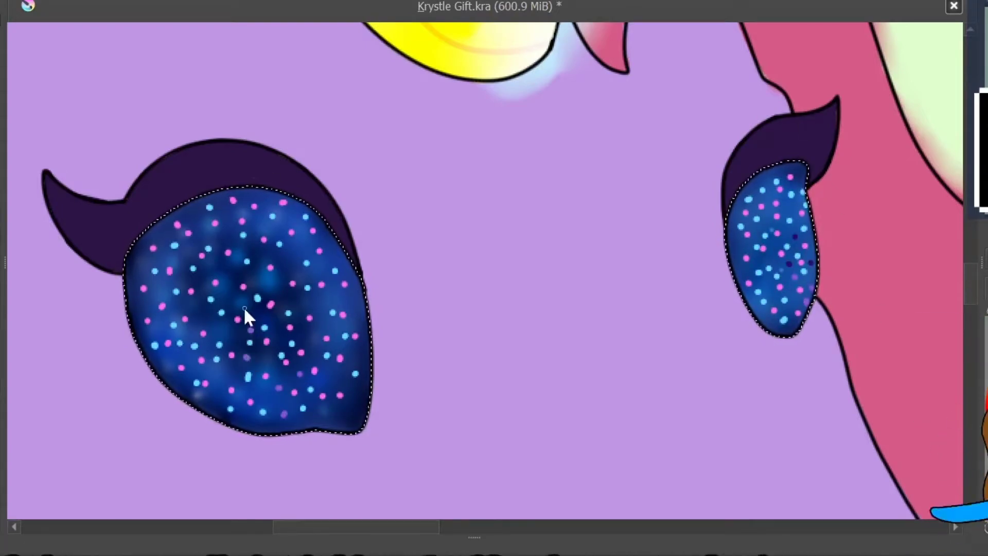
click(250, 330)
click(247, 357)
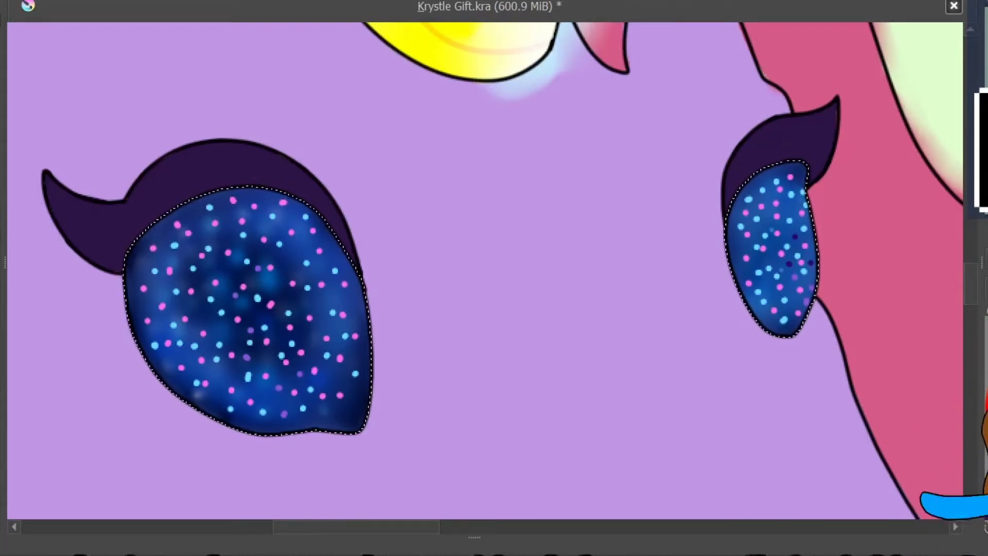
Smudge the pink, blue and purple dots in both eyes into soft sparkles and save the file.
key(F6)
click(131, 215)
drag(155, 237, 164, 360)
click(193, 380)
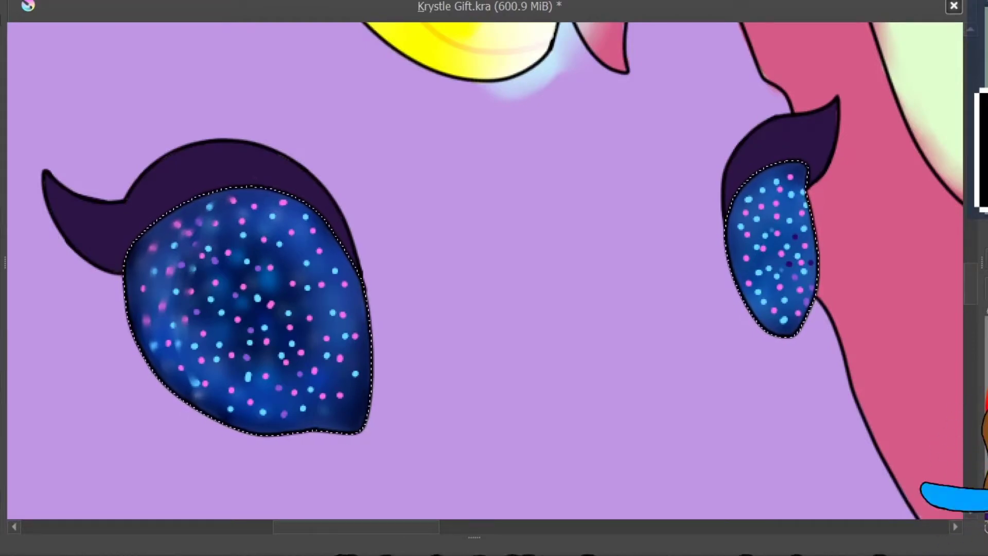
mouse_move(278, 242)
mouse_down()
mouse_move(255, 354)
mouse_move(334, 230)
mouse_move(214, 397)
mouse_move(205, 241)
mouse_up()
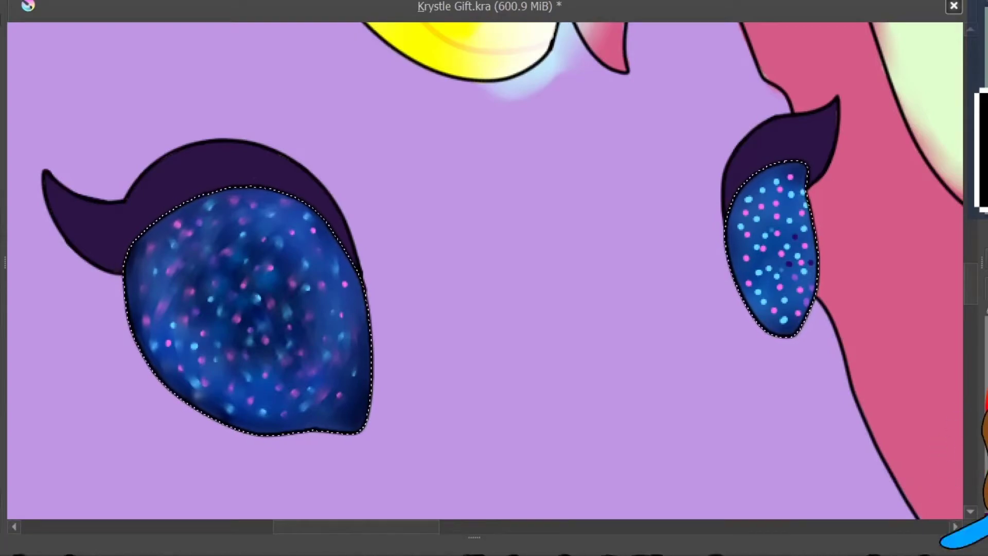
mouse_move(772, 216)
mouse_down()
mouse_move(793, 254)
mouse_move(751, 292)
mouse_up()
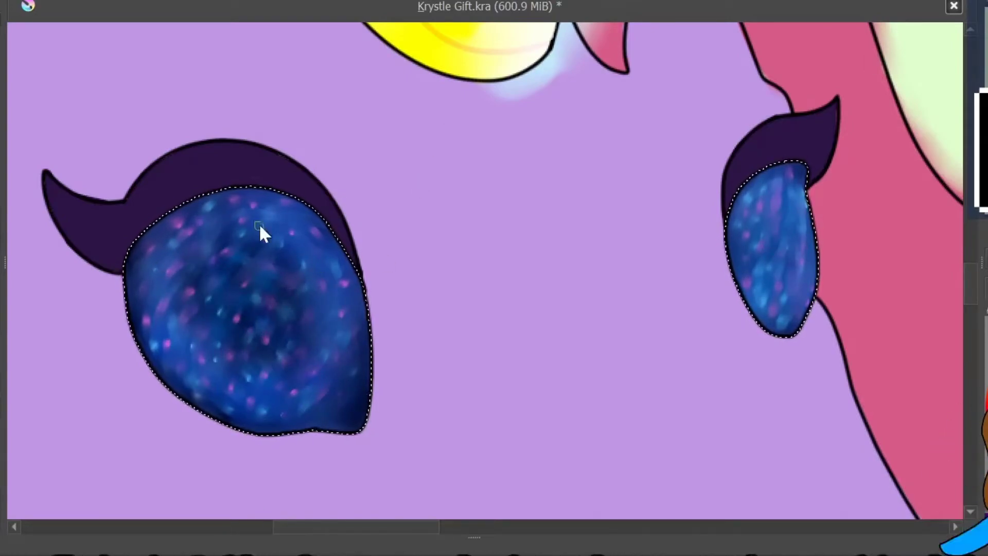
key(2)
key(ctrl+s)
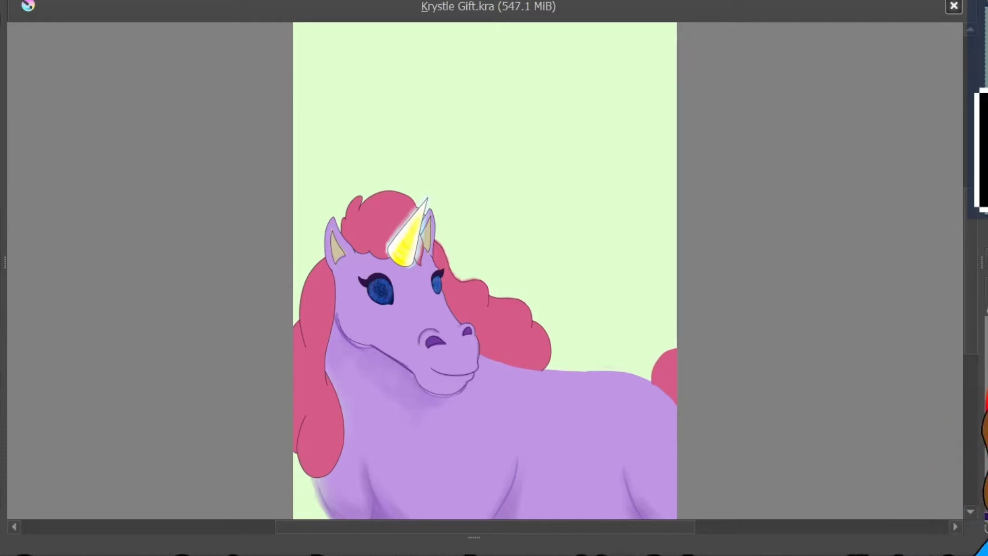
Erase the dark purple shading from both nostrils and around the unicorn's jaw, muzzle and neck.
scroll(494, 268, up, 5)
right_click(605, 335)
click(615, 247)
mouse_move(212, 256)
mouse_down()
mouse_move(375, 356)
mouse_move(427, 406)
mouse_move(529, 466)
mouse_move(367, 362)
mouse_move(195, 275)
mouse_move(194, 240)
mouse_move(243, 295)
mouse_move(387, 352)
mouse_move(431, 447)
mouse_move(320, 318)
mouse_move(231, 299)
mouse_move(419, 403)
mouse_move(223, 263)
mouse_move(230, 230)
mouse_move(195, 174)
mouse_move(216, 218)
mouse_move(307, 293)
mouse_up()
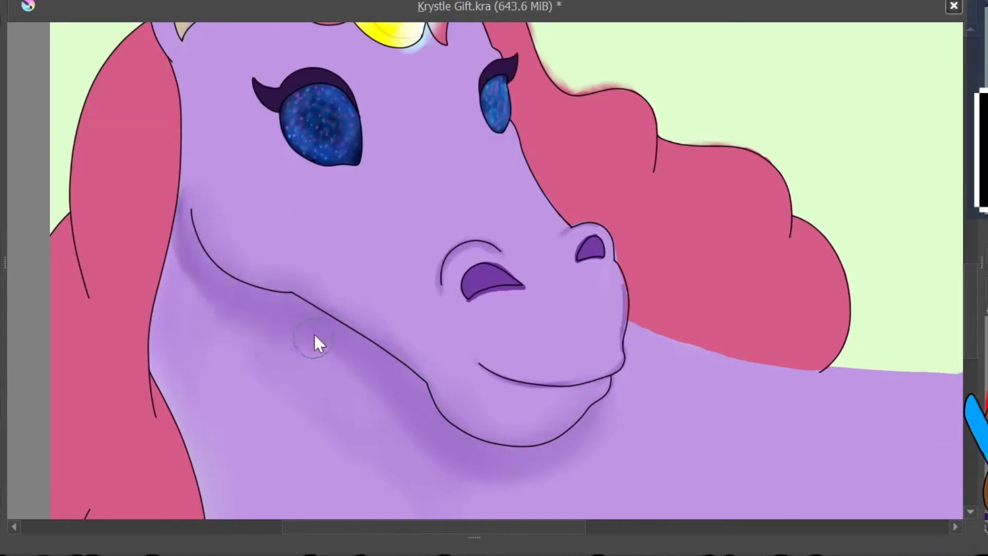
drag(594, 257, 590, 242)
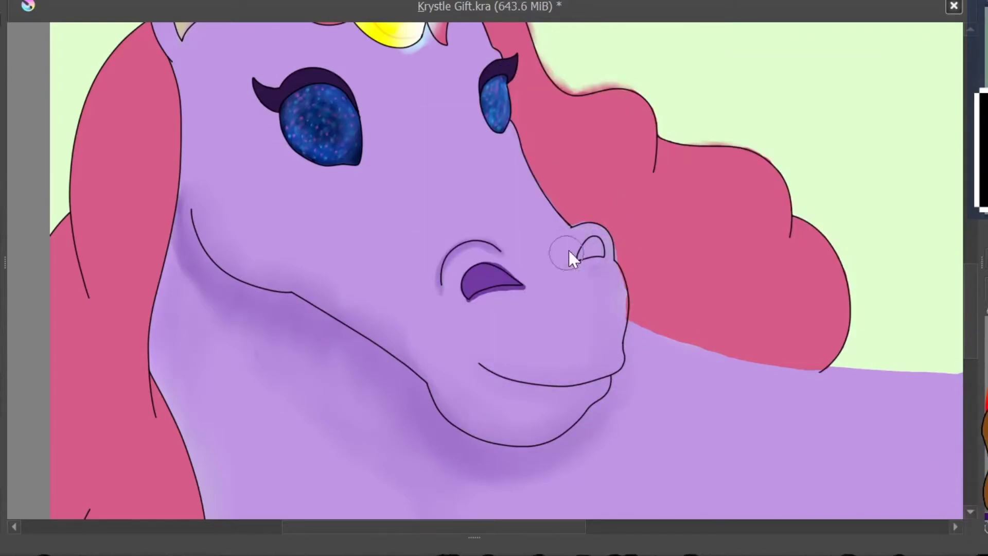
drag(494, 280, 511, 209)
drag(231, 267, 393, 326)
Clean up the beige inner-ear colour that spills past the outlines of both ears.
scroll(393, 326, up, 5)
scroll(227, 360, up, 3)
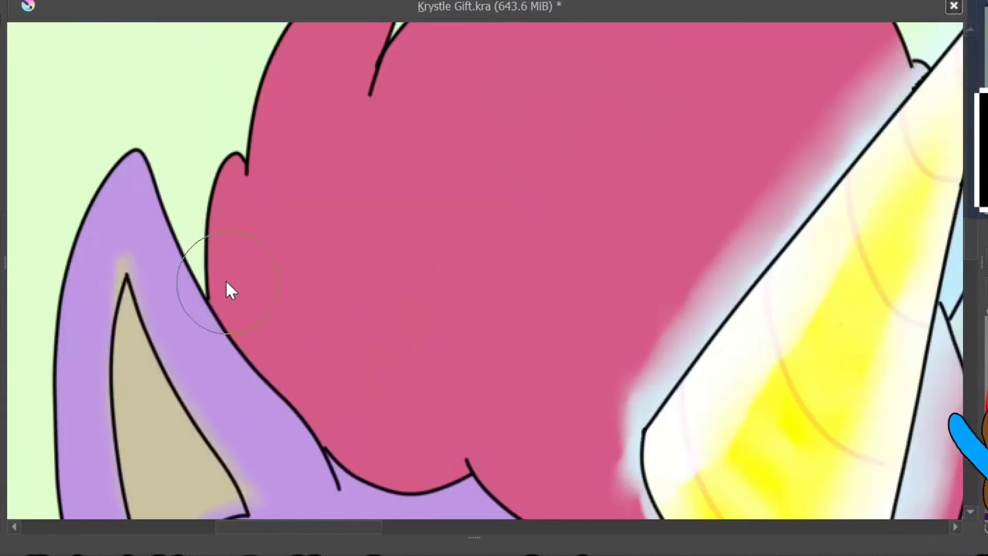
scroll(226, 280, down, 3)
scroll(399, 342, left, 3)
key(m)
drag(545, 113, 504, 377)
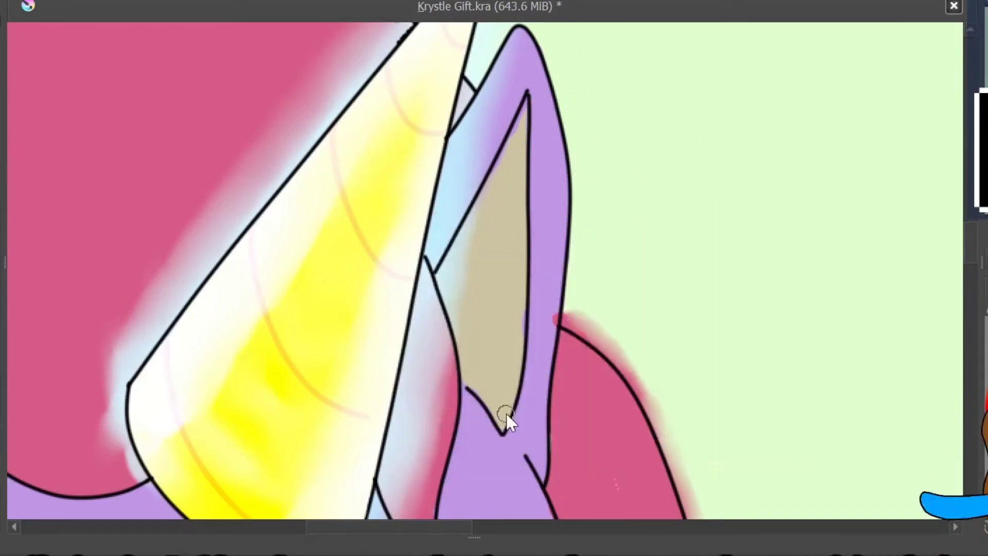
key(m)
scroll(343, 448, down, 5)
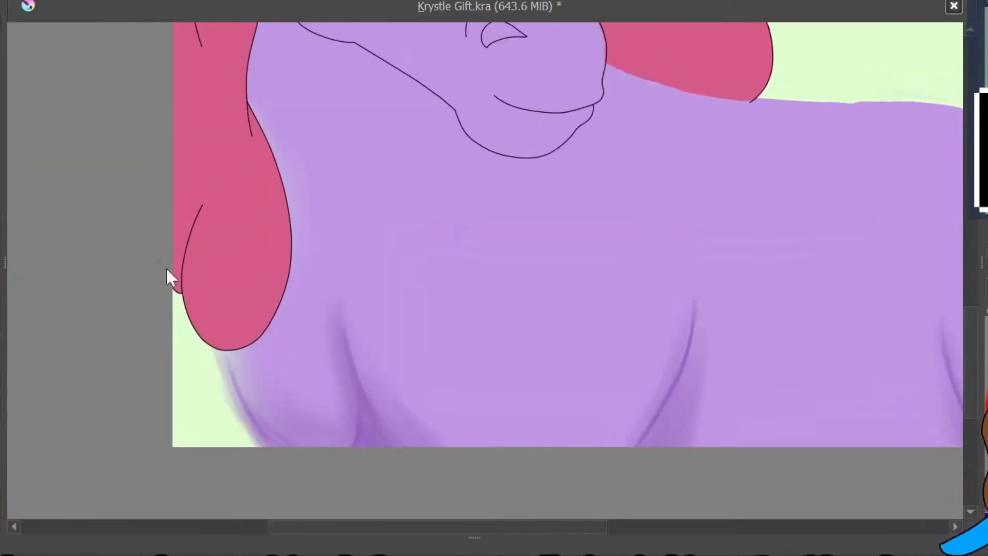
Erase the dark purple fold shading from the unicorn's chest, front legs and flank.
mouse_move(226, 355)
mouse_down()
mouse_move(270, 432)
mouse_move(365, 335)
mouse_up()
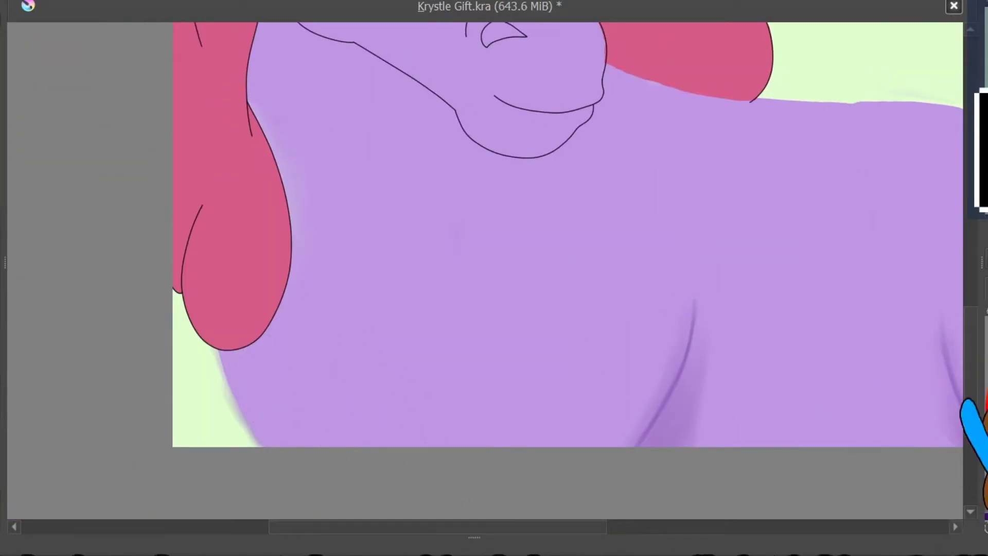
drag(692, 303, 638, 443)
scroll(688, 380, down, 3)
scroll(460, 270, up, 5)
drag(463, 270, 475, 258)
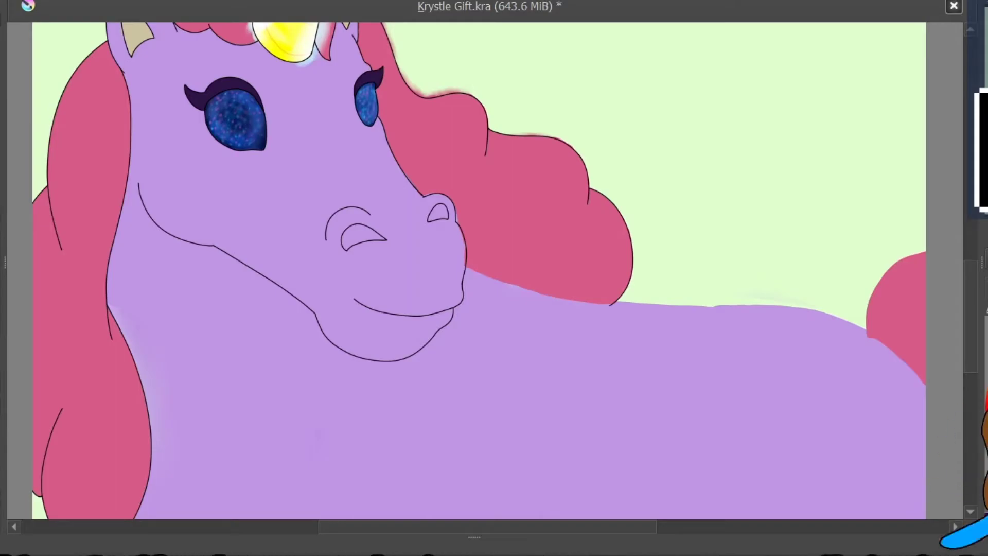
scroll(772, 39, down, 2)
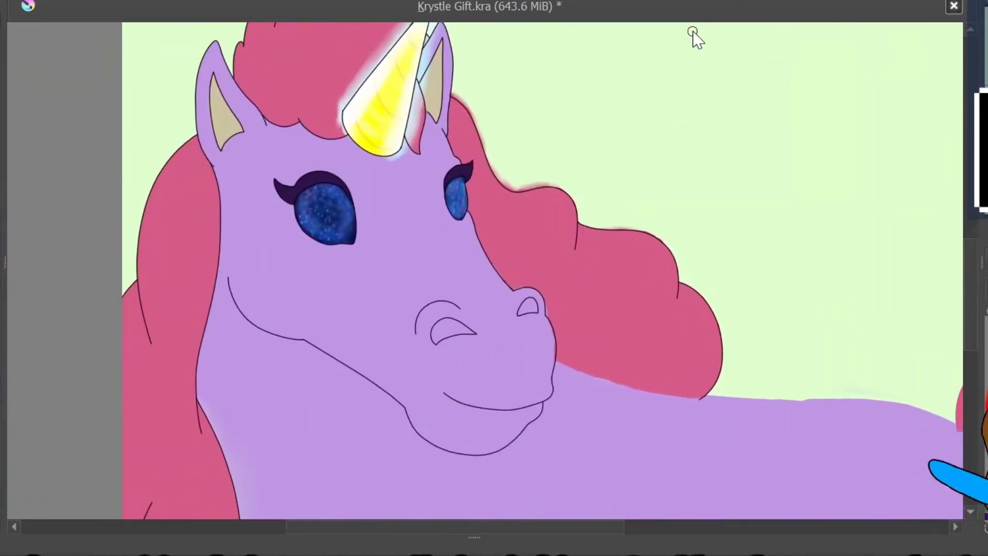
Paint darker purple fold lines and shading on the unicorn's chest, front legs and lower chest edge.
scroll(772, 39, up, 2)
drag(248, 373, 293, 479)
drag(561, 383, 526, 479)
drag(576, 443, 597, 479)
drag(196, 478, 150, 432)
Paint a darker purple shadow beneath the jaw, chin and forelock and on the neck beside the muzzle.
mouse_move(265, 87)
mouse_down()
mouse_move(388, 192)
mouse_move(499, 154)
mouse_up()
drag(175, 24, 260, 95)
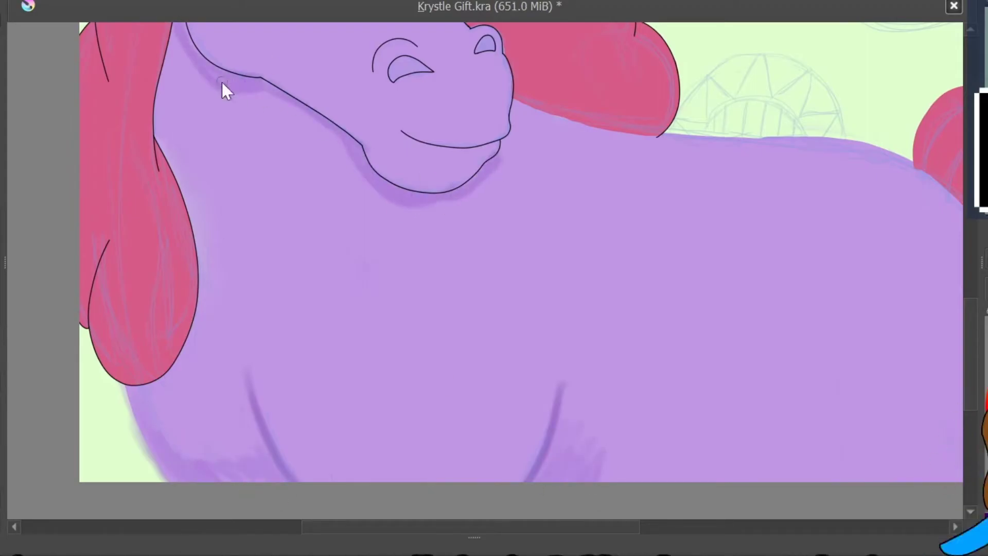
drag(360, 172, 517, 131)
drag(177, 15, 247, 108)
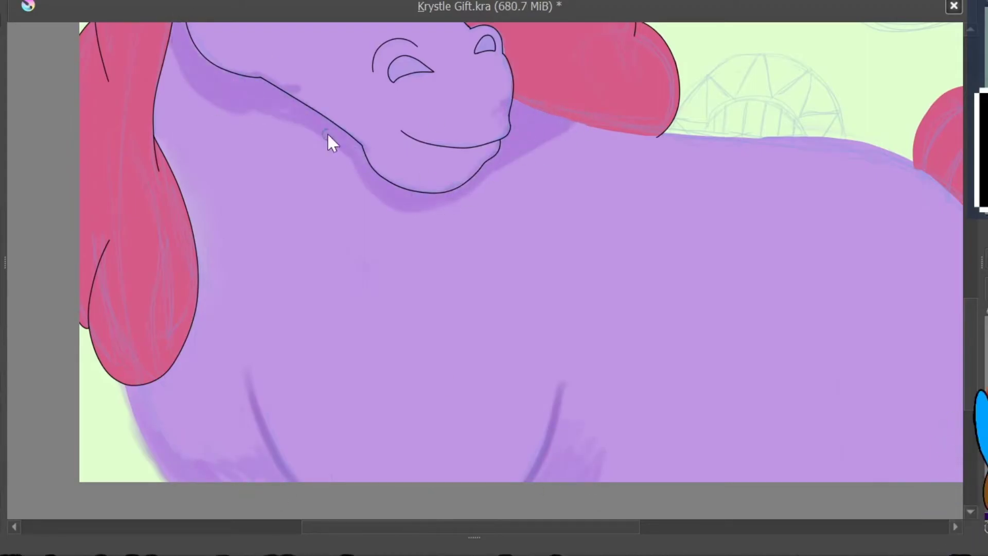
scroll(247, 108, down, 2)
scroll(390, 157, up, 2)
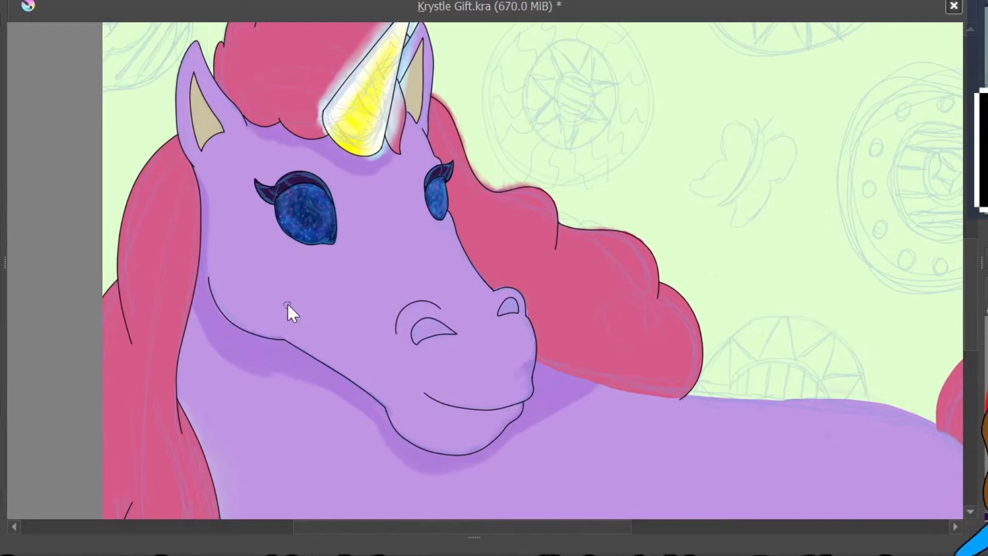
Blend the jaw and neck shadows softly and add gentle purple shading around the mouth line.
right_click(315, 352)
right_click(311, 348)
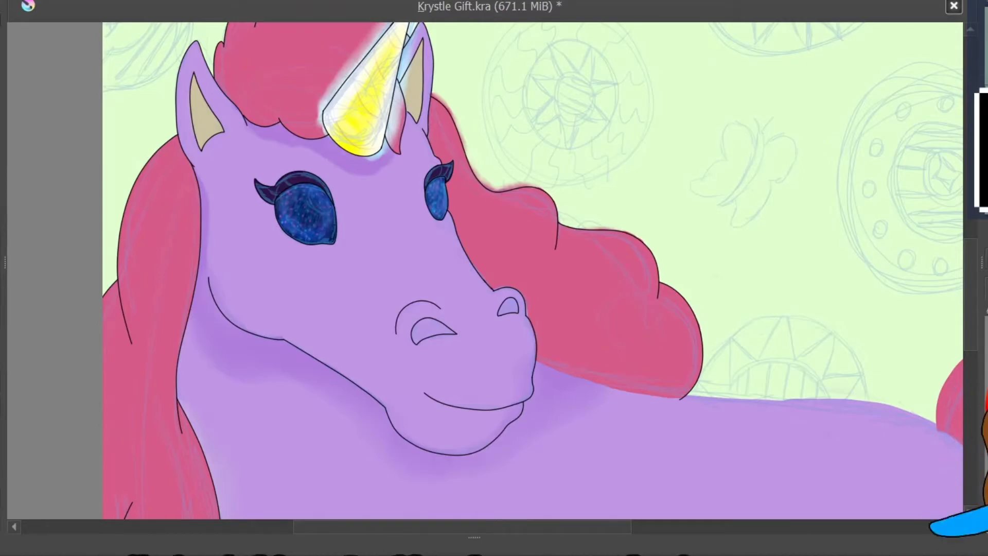
key(F6)
click(484, 412)
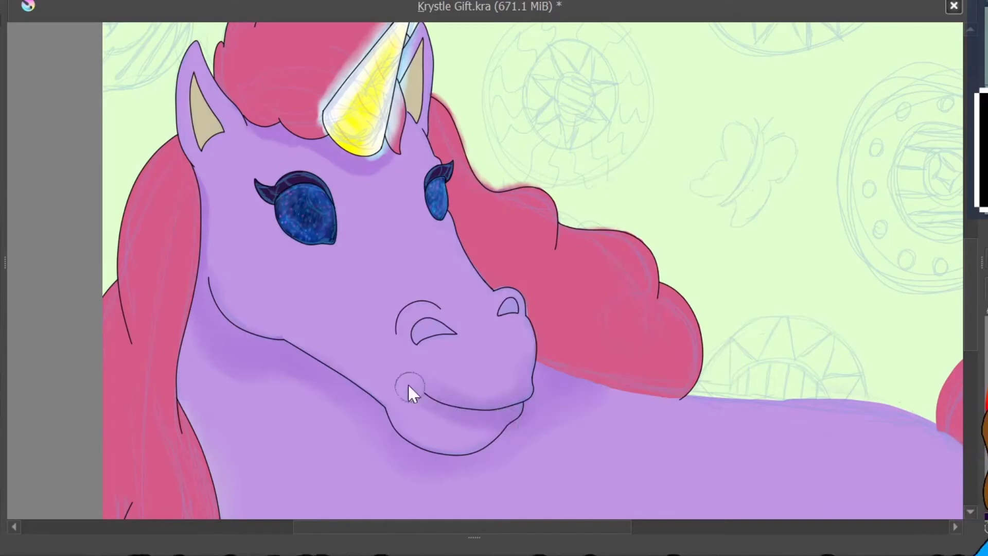
Fill both nostrils with dark purple and softly shade the curved lines above them.
ctrl+scroll(441, 346, up, 4)
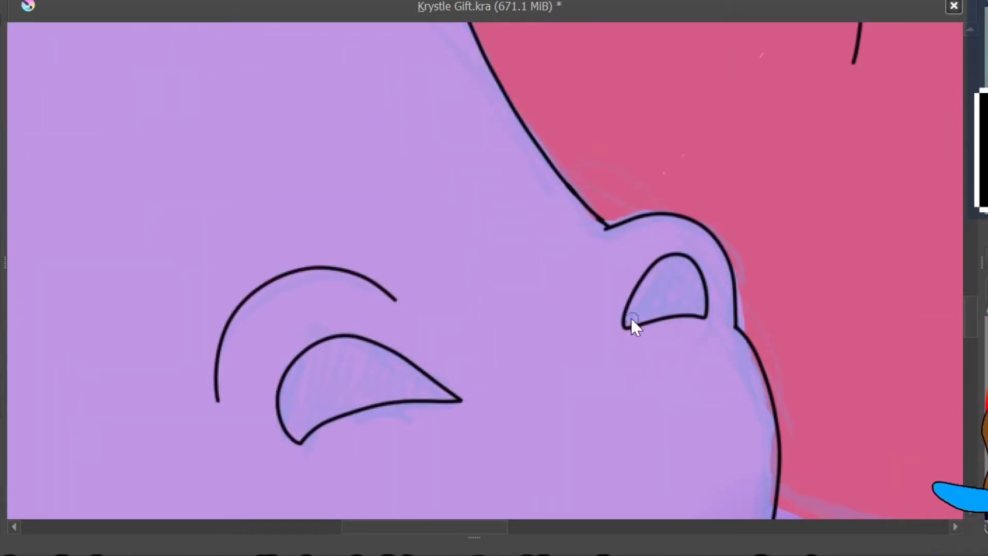
drag(648, 312, 668, 311)
mouse_move(307, 422)
mouse_down()
mouse_move(372, 352)
mouse_move(393, 391)
mouse_move(356, 350)
mouse_move(400, 404)
mouse_up()
right_click(301, 216)
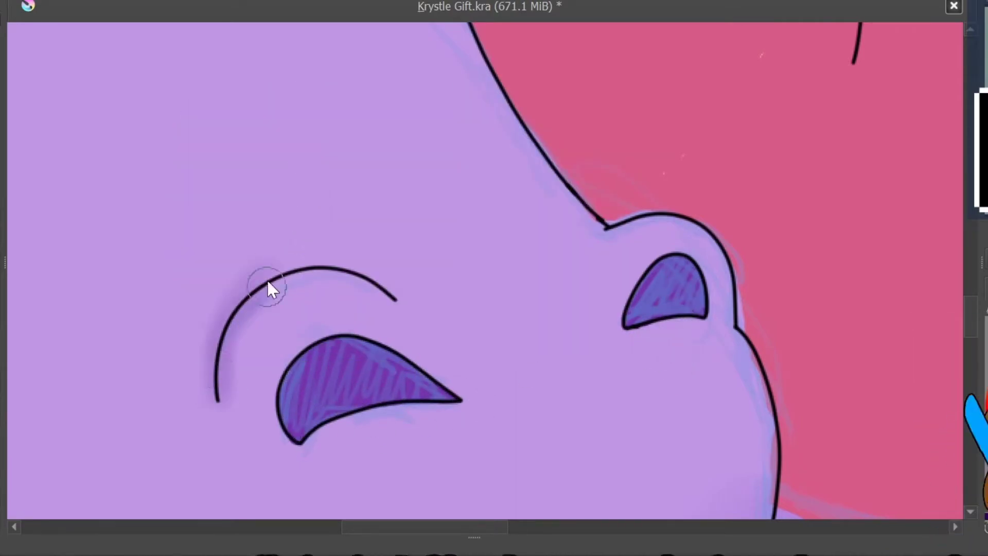
drag(216, 407, 409, 296)
drag(591, 242, 582, 232)
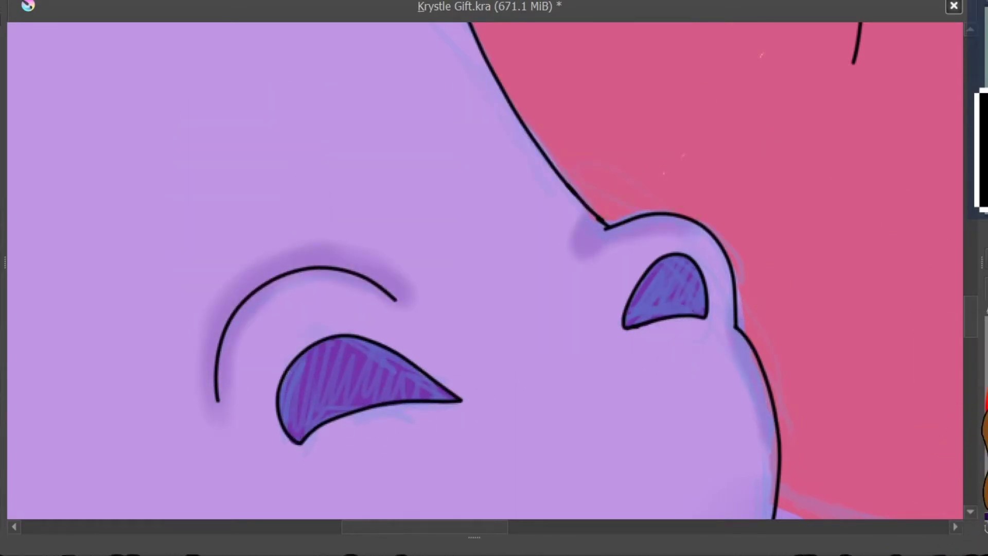
key(2)
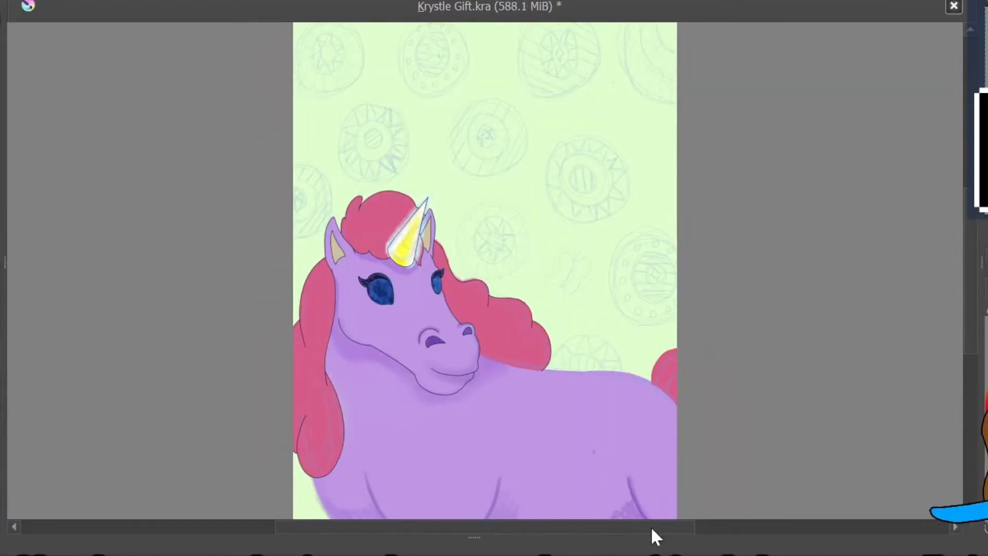
Paint a white oval highlight and a small white four-pointed star in the near, larger eye.
scroll(554, 505, right, 2)
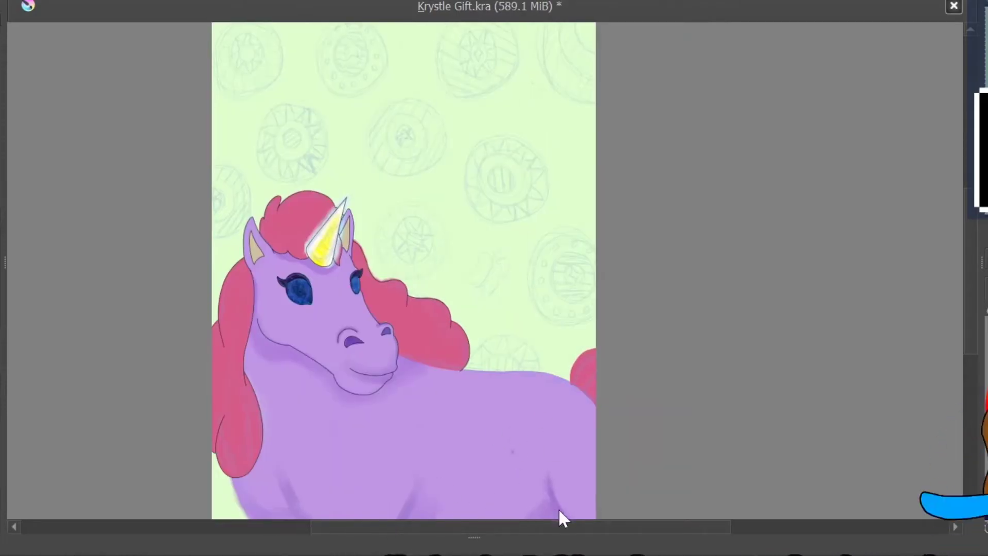
key(1)
right_click(409, 253)
mouse_move(386, 199)
mouse_down()
mouse_move(463, 309)
mouse_move(362, 267)
mouse_up()
key(ctrl+z)
key(ctrl+z)
mouse_move(407, 209)
mouse_down()
mouse_move(449, 331)
mouse_move(391, 278)
mouse_up()
drag(214, 363, 185, 438)
key(ctrl+z)
mouse_move(219, 311)
mouse_down()
mouse_move(260, 408)
mouse_move(176, 392)
mouse_move(242, 371)
mouse_up()
Paint a matching white highlight and four-pointed star in the far, smaller eye.
scroll(261, 249, right, 10)
scroll(446, 159, up, 5)
drag(453, 154, 489, 226)
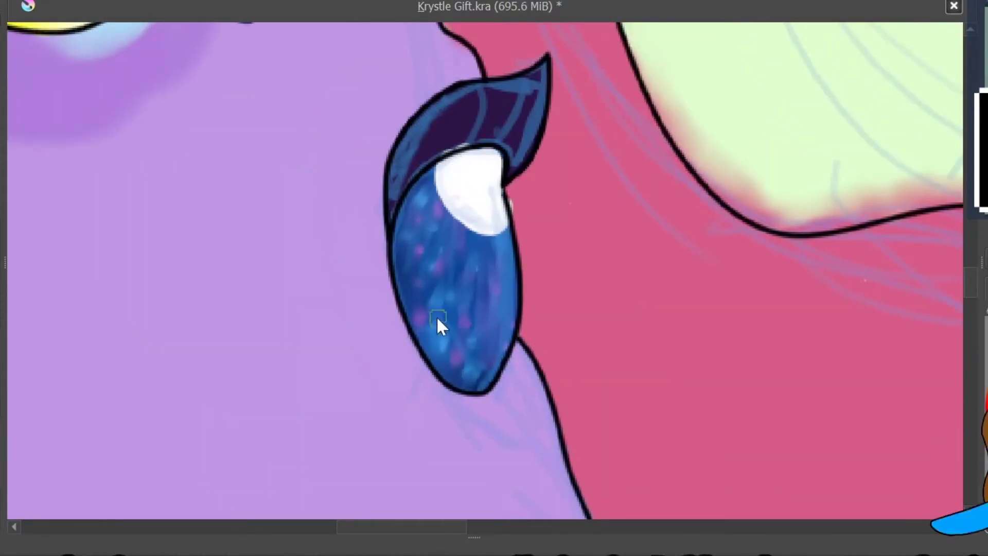
drag(448, 381, 463, 331)
drag(437, 289, 448, 350)
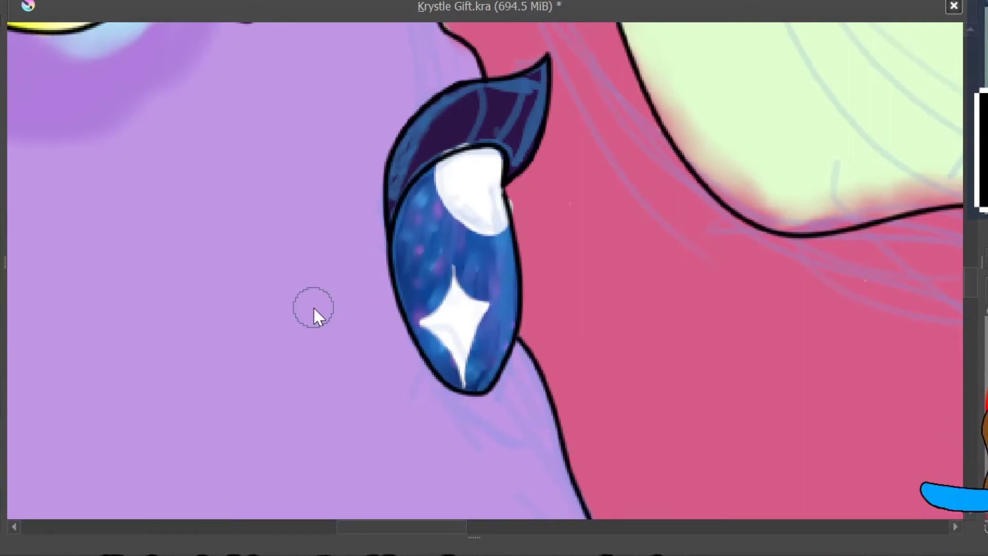
key(2)
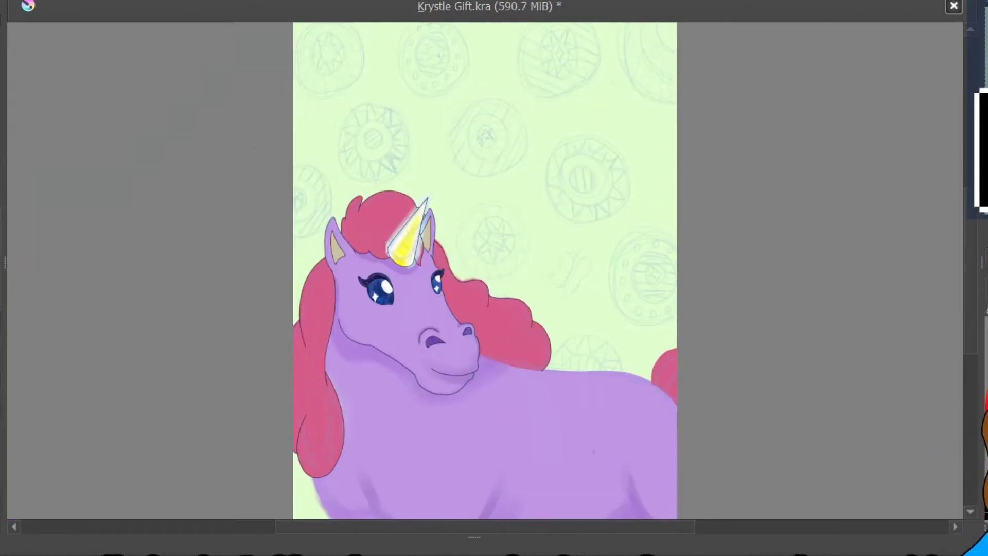
Draw sets of three concentric black circles over the sketched sky circles above the mane, beside the head and behind the back.
key(bracketright)
key(bracketright)
key(bracketright)
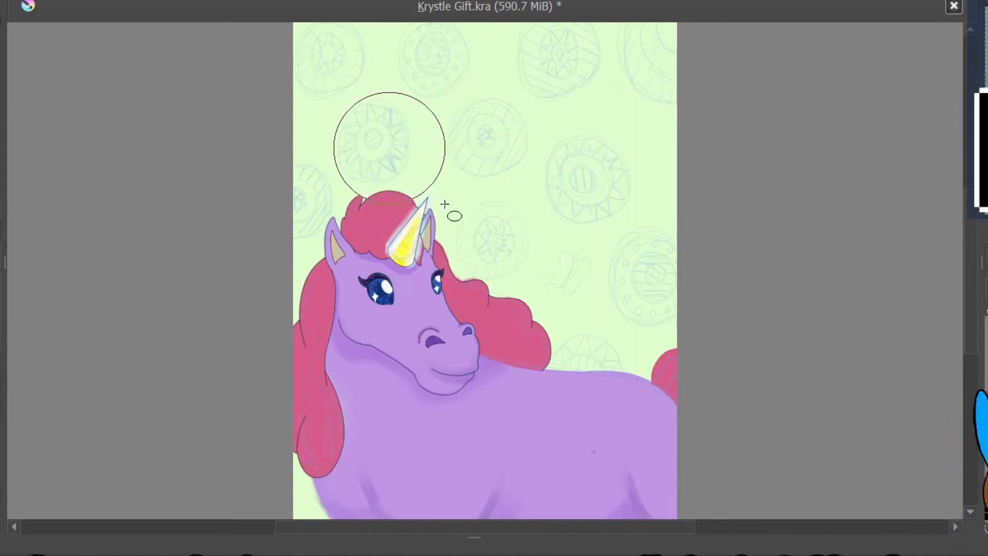
key(bracketleft)
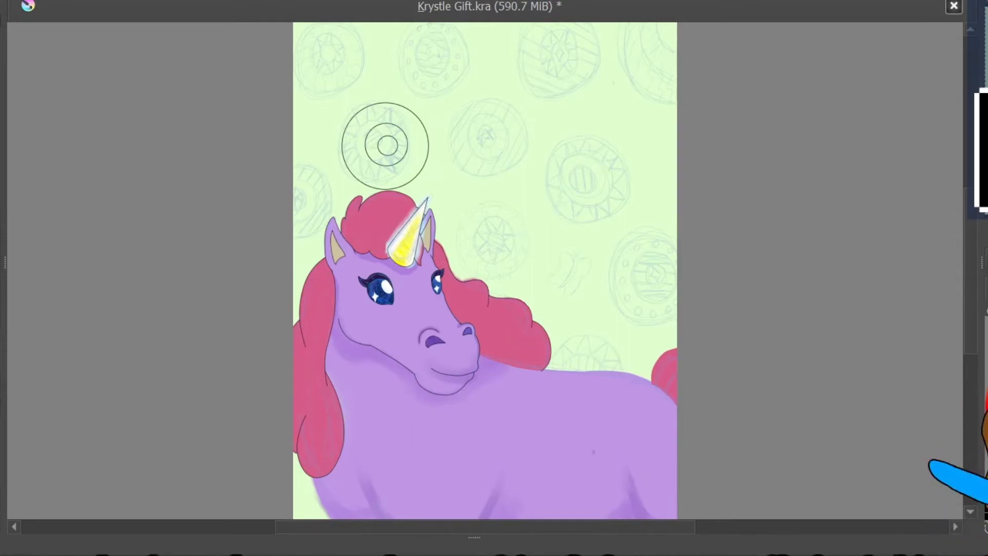
scroll(506, 282, up, 3)
scroll(721, 361, up, 2)
Undo the trimming of the concentric circles behind the unicorn's back and hide the purple coat fill.
key(ctrl+z)
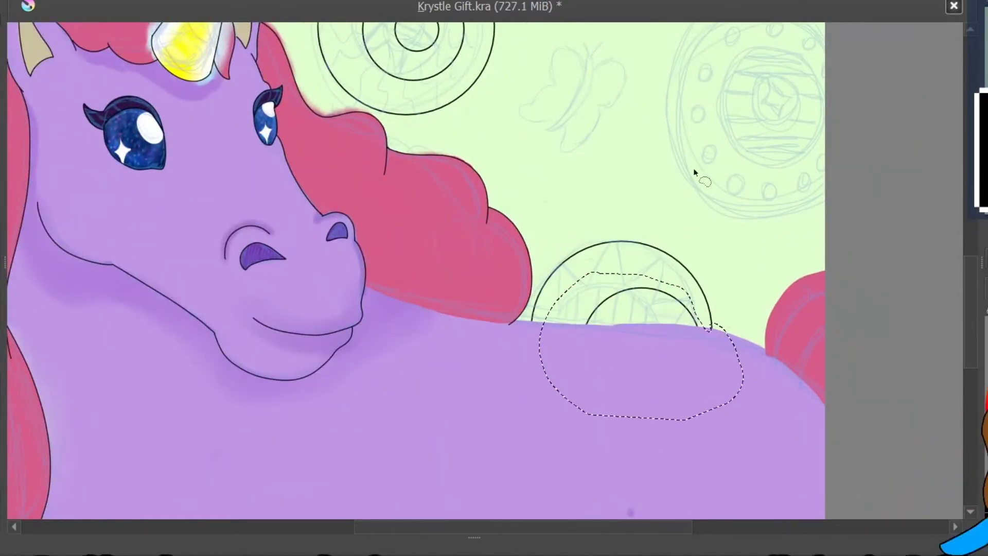
key(ctrl+z)
key(ctrl+z)
key(ctrl+z)
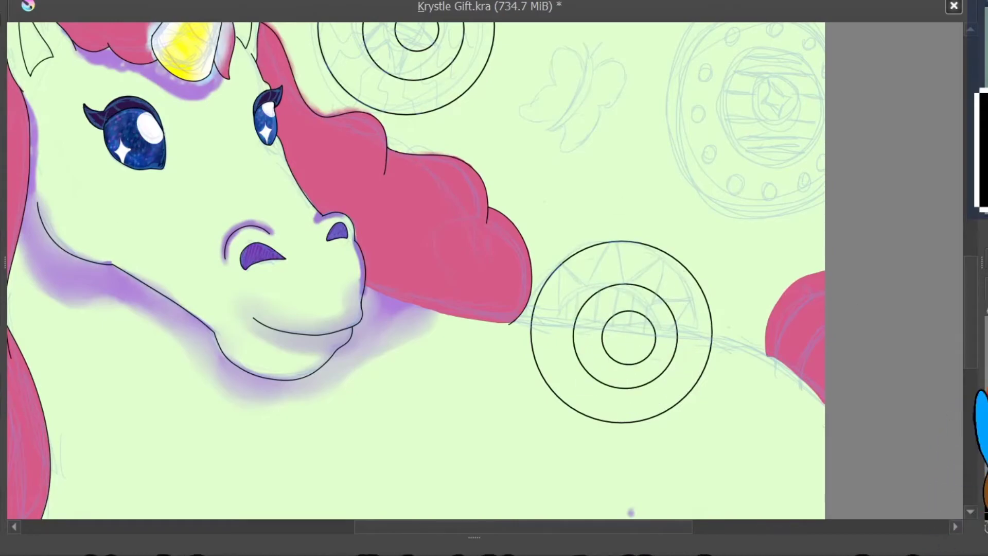
Draw concentric black circles over the sketched dotted circle at the canvas's right edge and the star-centred circle above the horn.
scroll(624, 128, down, 2)
key(ctrl+z)
scroll(606, 187, up, 1)
key(ctrl+z)
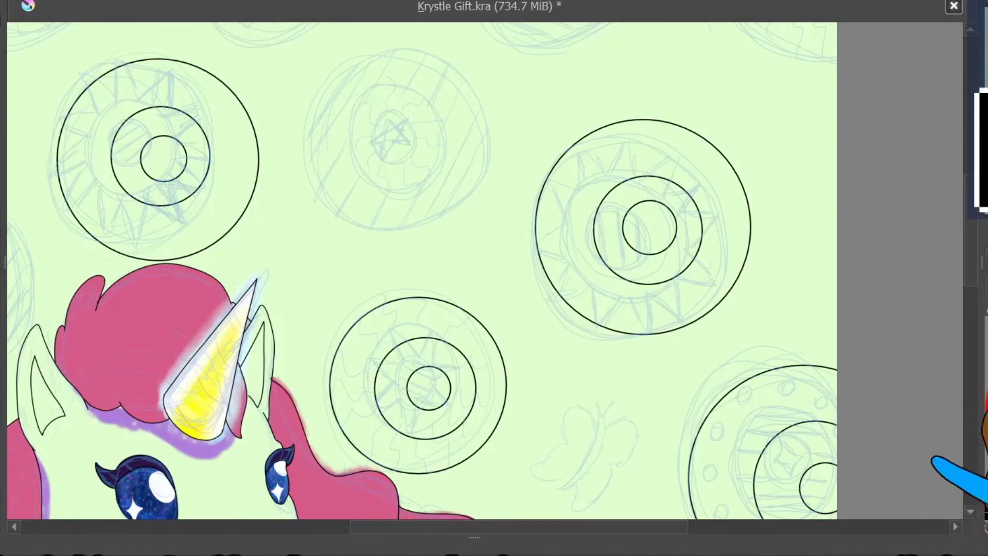
drag(506, 215, 591, 386)
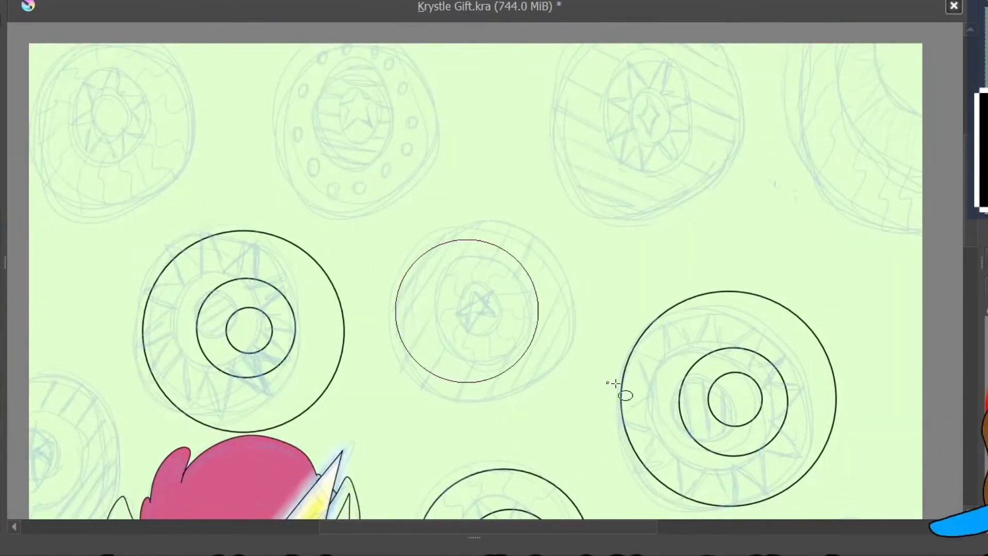
Draw sets of three concentric black circles over the sketched sky circles in the top row of the canvas.
scroll(463, 313, up, 2)
key(ctrl+shift+z)
key(ctrl+shift+z)
key(ctrl+shift+z)
key(ctrl+shift+z)
drag(131, 142, 556, 88)
key(ctrl+shift+z)
key(ctrl+shift+z)
key(ctrl+shift+z)
key(ctrl+shift+z)
key(ctrl+shift+z)
Draw concentric circles over the sketched circle at the canvas's left edge and show the purple coat fill again.
key(minus)
key(ctrl+shift+z)
drag(475, 261, 16, 88)
scroll(530, 373, down, 5)
scroll(572, 340, up, 3)
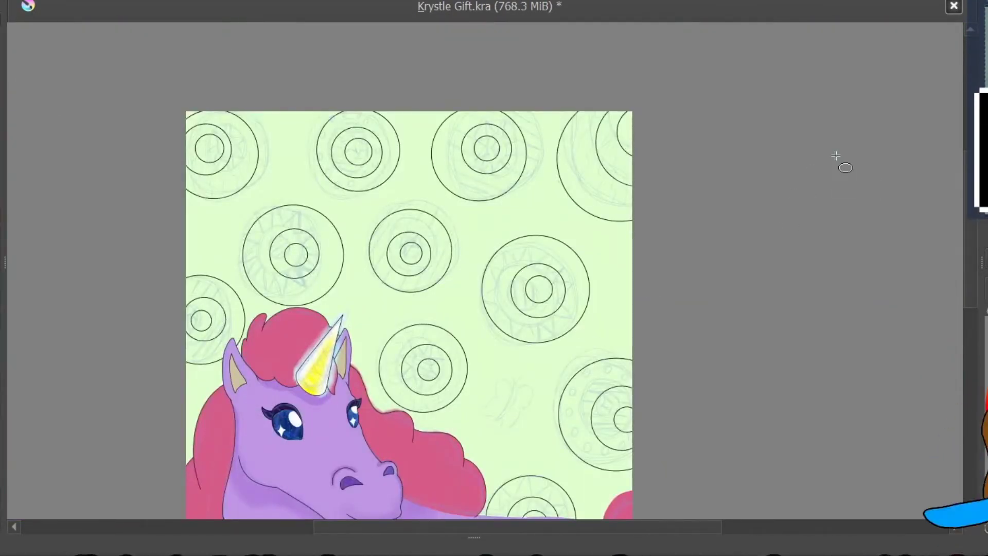
Draw wavy radial lines all around the outer ring of the top-left sky circle.
scroll(836, 156, down, 4)
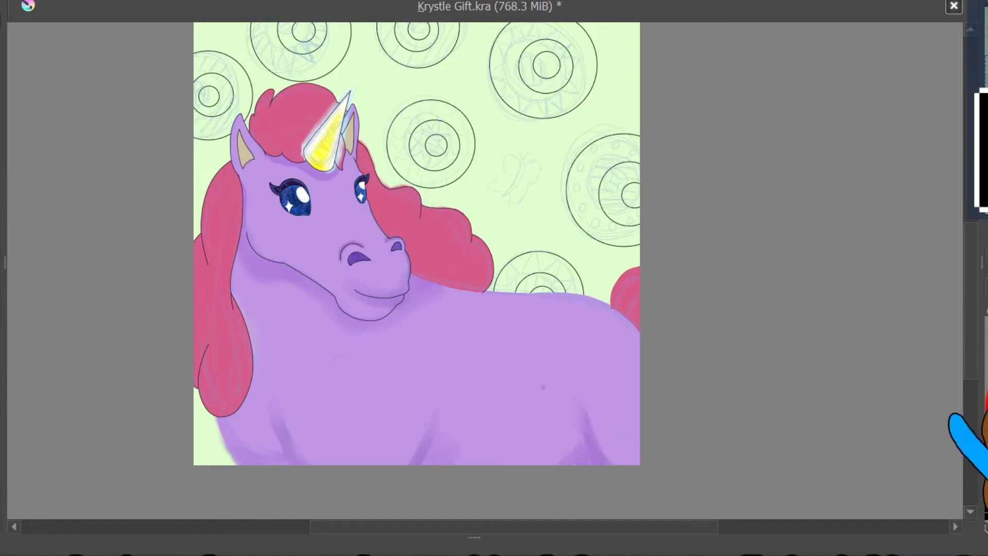
scroll(412, 270, up, 3)
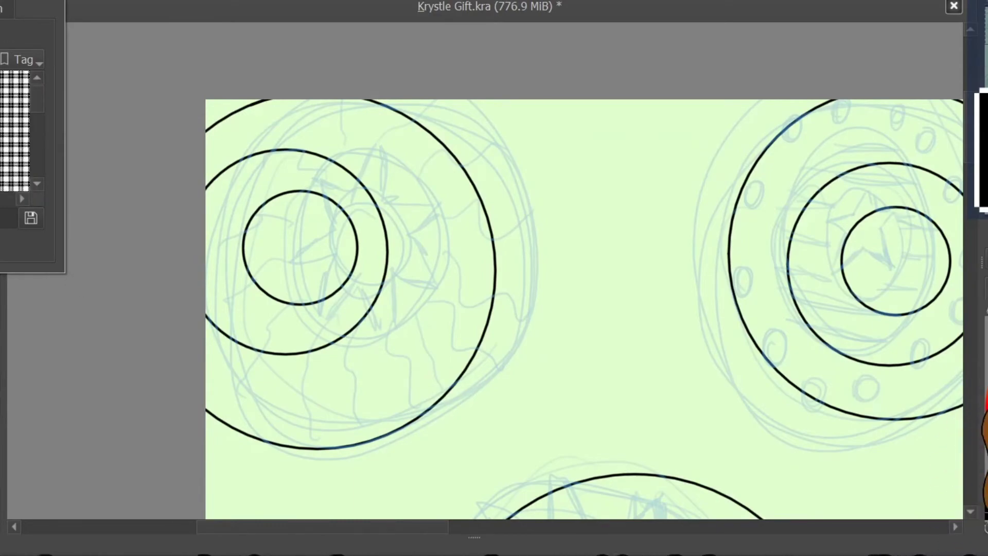
mouse_move(376, 301)
mouse_down()
mouse_move(412, 342)
mouse_move(468, 360)
mouse_up()
drag(386, 268, 497, 291)
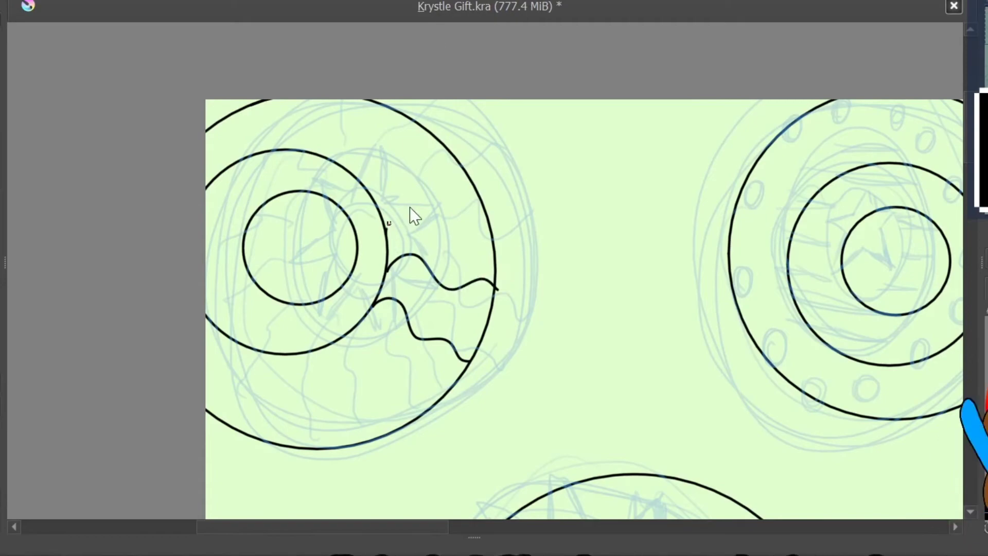
drag(386, 226, 471, 175)
drag(365, 185, 402, 103)
drag(337, 163, 355, 118)
drag(308, 150, 314, 100)
drag(271, 151, 260, 101)
drag(367, 323, 443, 398)
mouse_move(332, 344)
mouse_down()
mouse_move(398, 377)
mouse_move(352, 307)
mouse_move(312, 447)
mouse_up()
drag(274, 355, 247, 433)
drag(234, 342, 228, 383)
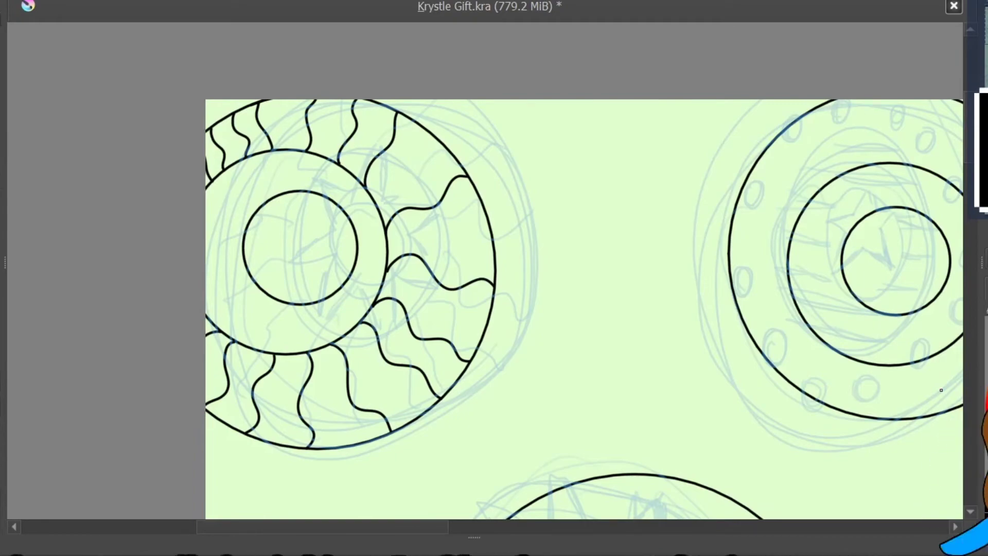
Draw small round dots all around the outer ring of the second sky circle in the top row.
mouse_move(317, 305)
mouse_down()
mouse_move(388, 229)
mouse_move(350, 167)
mouse_move(270, 196)
mouse_move(221, 241)
mouse_move(203, 226)
mouse_up()
mouse_move(772, 360)
mouse_down()
mouse_move(406, 222)
mouse_move(351, 272)
mouse_up()
drag(448, 298, 449, 298)
mouse_move(504, 293)
mouse_down()
mouse_move(523, 324)
mouse_move(506, 295)
mouse_up()
drag(567, 257, 567, 258)
drag(583, 215, 587, 221)
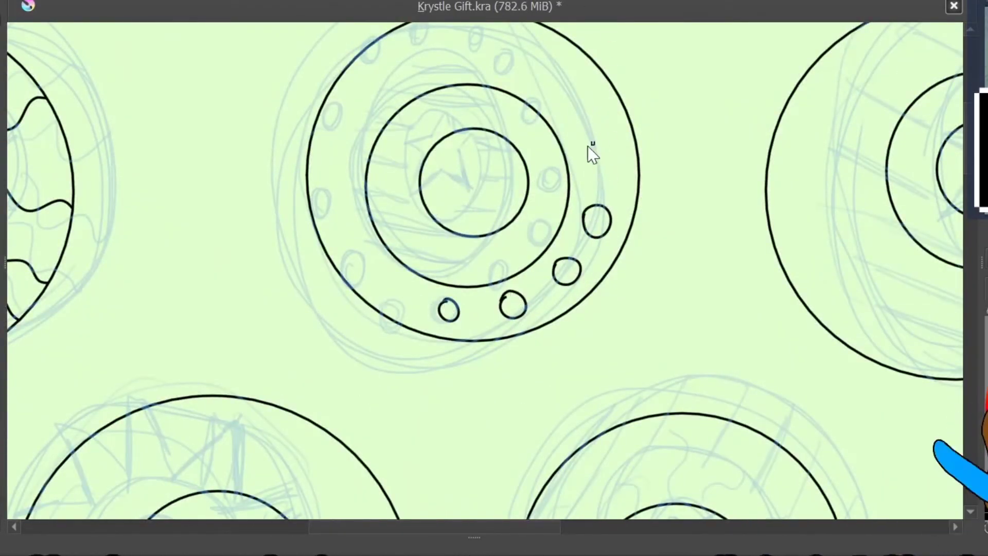
drag(591, 145, 592, 150)
drag(566, 103, 574, 282)
drag(573, 278, 591, 286)
drag(519, 236, 520, 238)
drag(448, 225, 448, 227)
drag(379, 268, 380, 269)
drag(344, 316, 345, 319)
drag(342, 375, 343, 377)
drag(371, 435, 373, 436)
drag(408, 464, 409, 465)
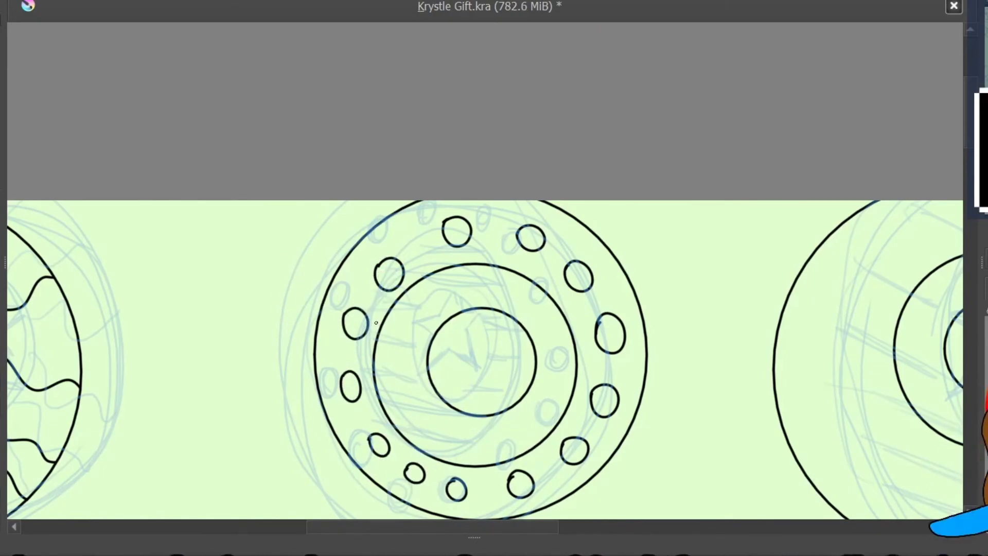
Try to draw horizontal stripes across the middle circle of the dotted sky circle.
click(422, 362)
key(Return)
drag(401, 435, 539, 441)
drag(384, 410, 561, 417)
drag(373, 363, 576, 363)
drag(375, 383, 575, 383)
drag(380, 333, 572, 332)
drag(396, 303, 557, 302)
drag(419, 284, 540, 284)
key(ctrl+z)
key(ctrl+z)
key(ctrl+z)
key(ctrl+z)
key(ctrl+z)
key(ctrl+z)
key(ctrl+z)
Draw straight horizontal stripes confined to the middle ring of the dotted sky circle, leaving its inner circle empty.
drag(391, 445, 556, 445)
mouse_move(342, 404)
mouse_down()
mouse_move(691, 413)
mouse_move(684, 404)
mouse_up()
drag(360, 425, 592, 424)
drag(363, 339, 625, 340)
drag(360, 390, 581, 390)
drag(378, 310, 572, 311)
drag(402, 280, 535, 281)
drag(399, 295, 549, 295)
key(ctrl+shift+a)
Try to draw a star from straight lines in the centre of the dotted sky circle.
drag(463, 288, 441, 163)
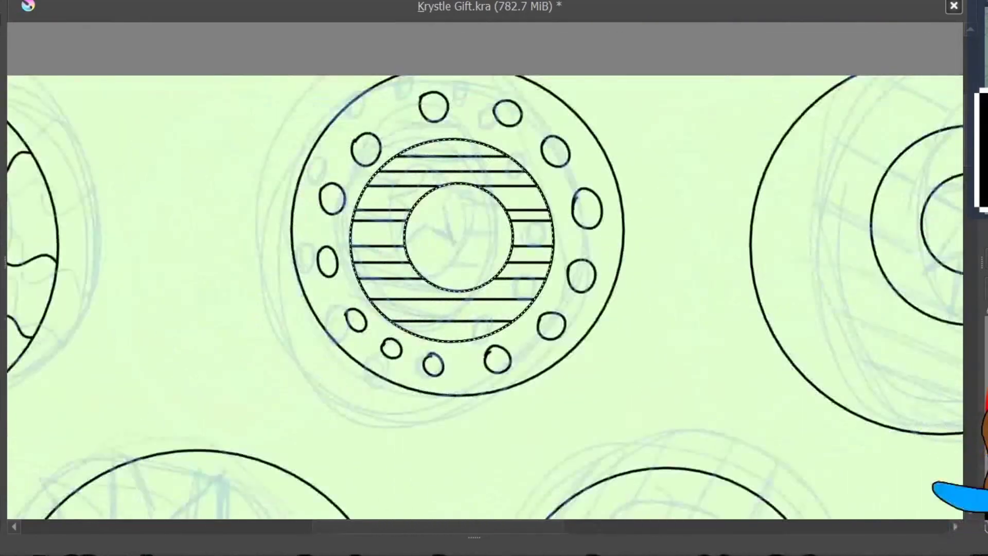
drag(438, 398, 481, 308)
drag(481, 308, 522, 397)
key(ctrl+z)
key(ctrl+z)
key(ctrl+z)
key(ctrl+z)
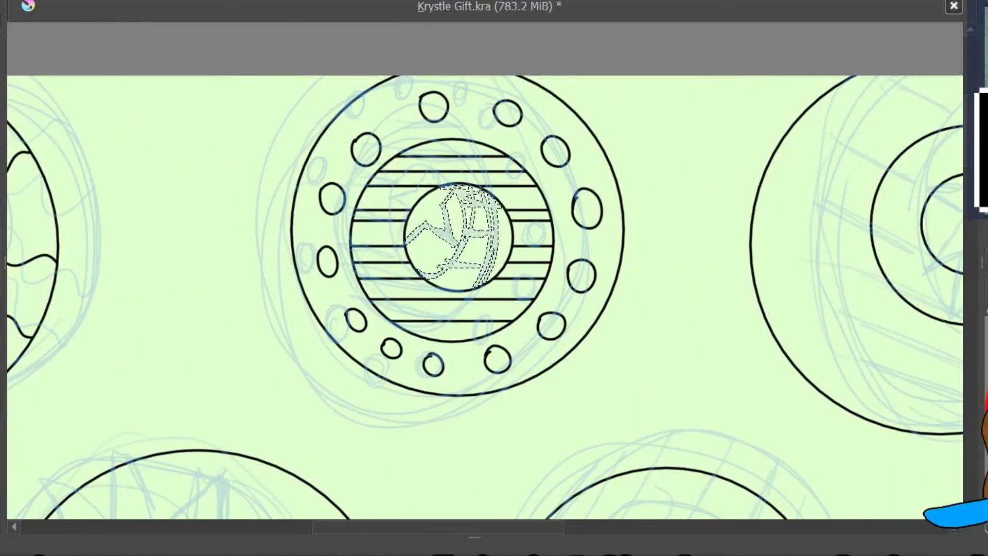
Select the inner circle of the dotted sky circle and draw a five-pointed star of straight crossing lines inside it.
click(458, 237)
drag(415, 268, 459, 188)
mouse_move(459, 188)
mouse_down()
mouse_move(507, 268)
mouse_move(497, 276)
mouse_move(409, 216)
mouse_up()
drag(409, 217, 506, 216)
drag(507, 216, 416, 269)
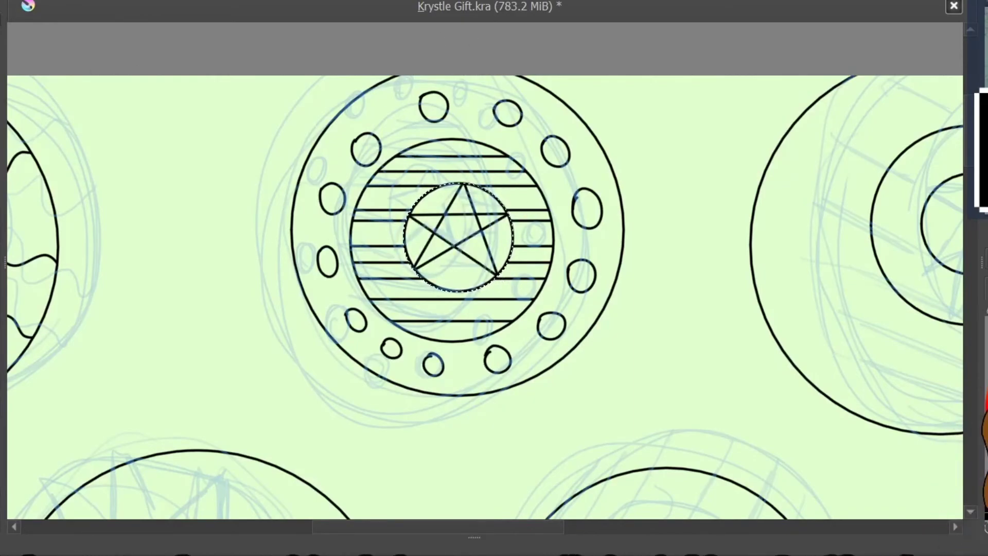
Erase the crossing lines inside the star to leave only its outline, and save the picture.
scroll(428, 166, up, 4)
mouse_move(482, 347)
mouse_down()
mouse_move(519, 298)
mouse_move(453, 345)
mouse_move(486, 317)
mouse_move(566, 339)
mouse_up()
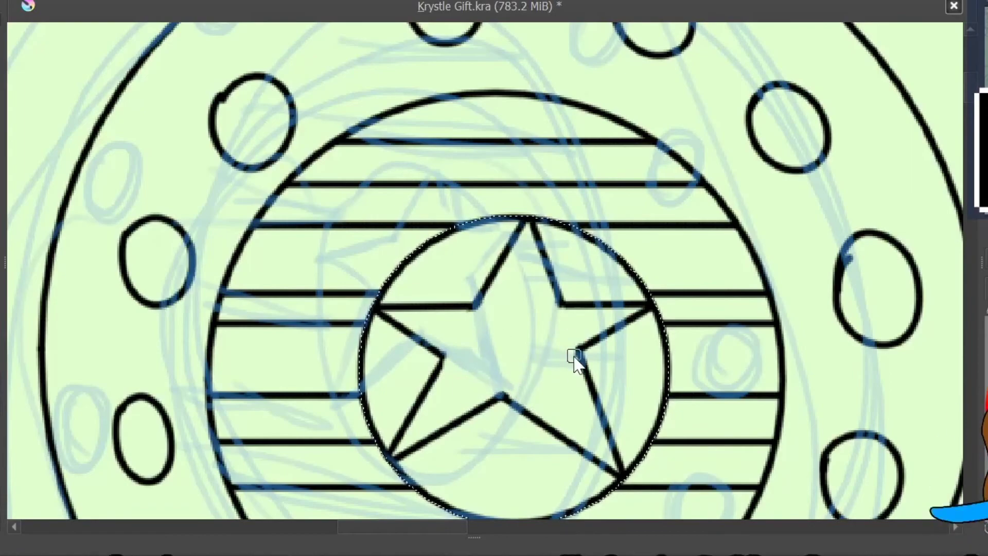
scroll(574, 357, down, 8)
key(ctrl+s)
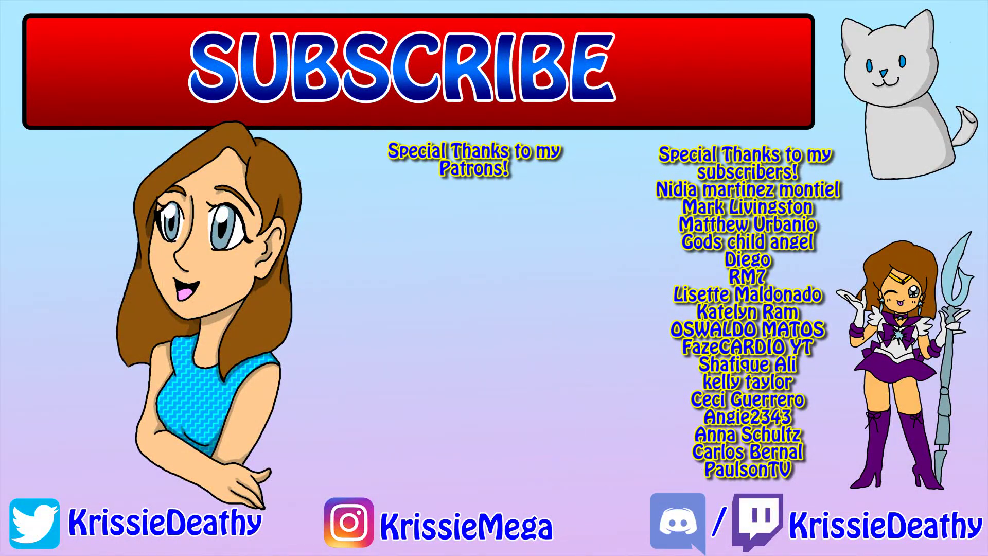